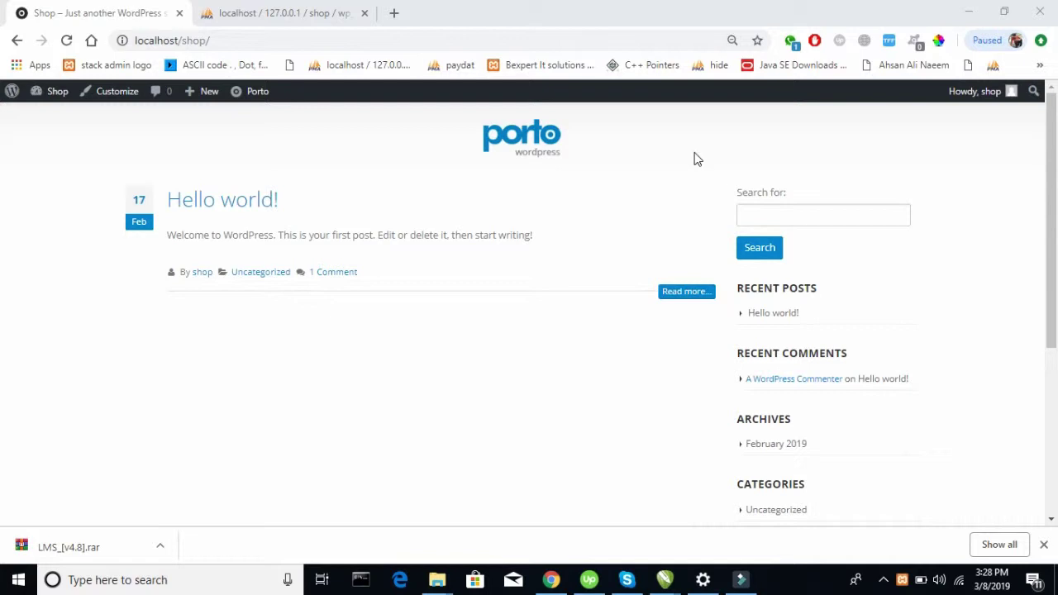
Dismiss the download bar and open the theme options page from the shop site's admin dashboard.
{"action": "left_click", "coordinate": [1043, 544]}
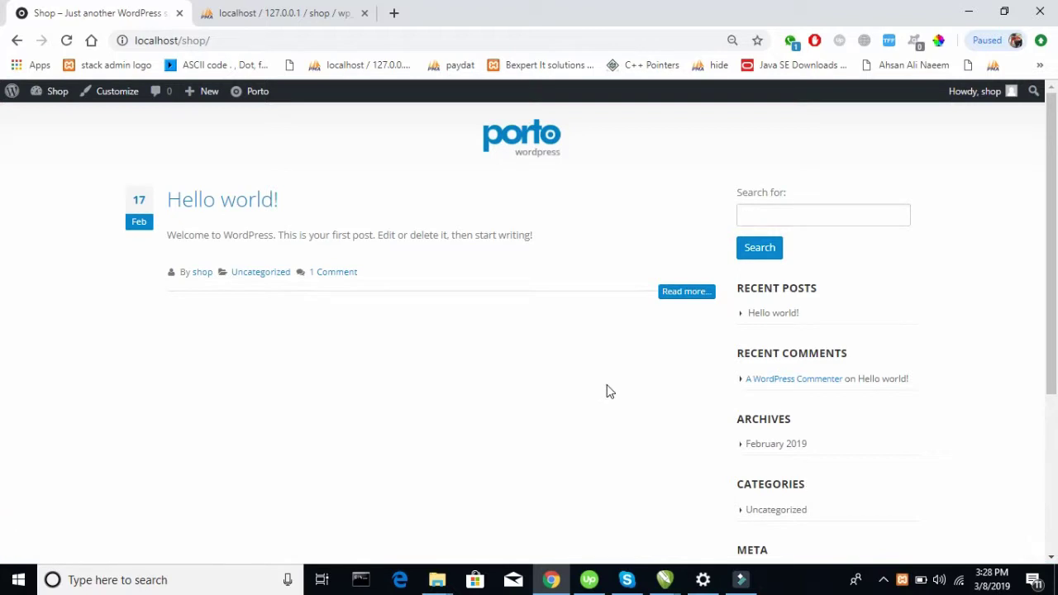
{"action": "mouse_move", "coordinate": [48, 93]}
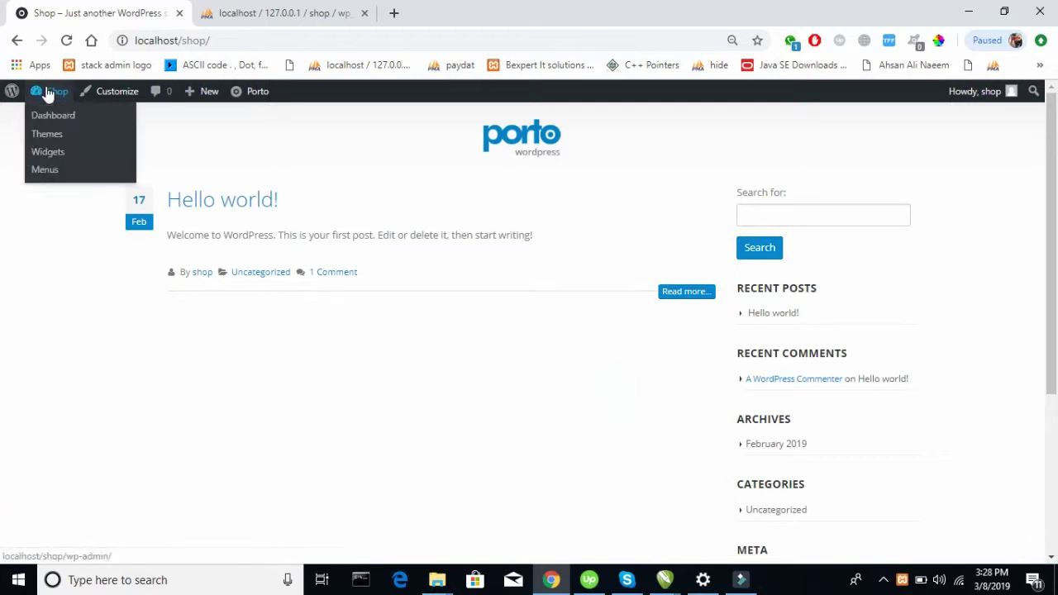
{"action": "left_click", "coordinate": [51, 114]}
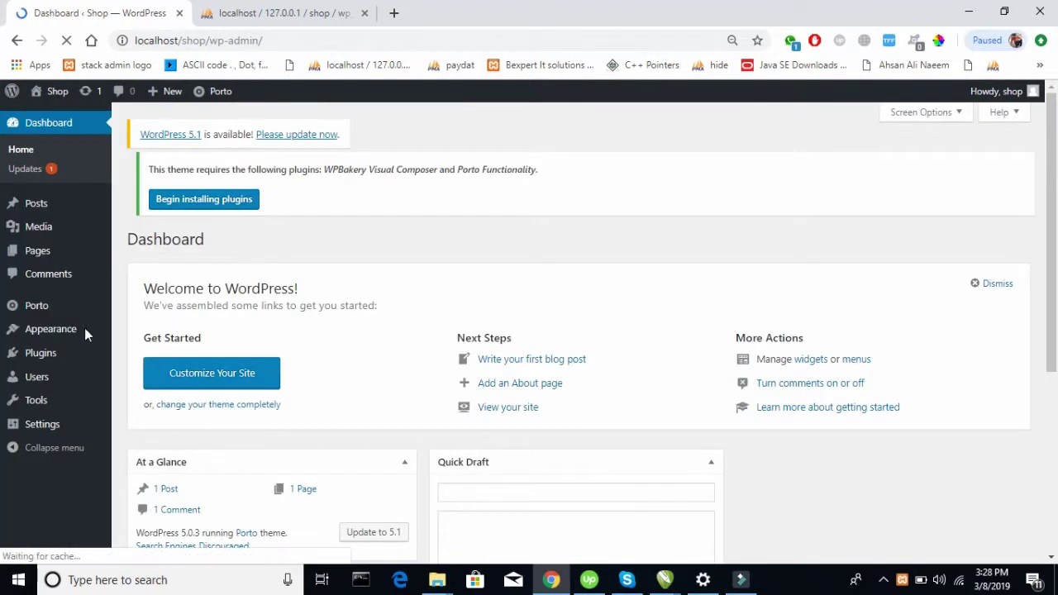
{"action": "mouse_move", "coordinate": [52, 330]}
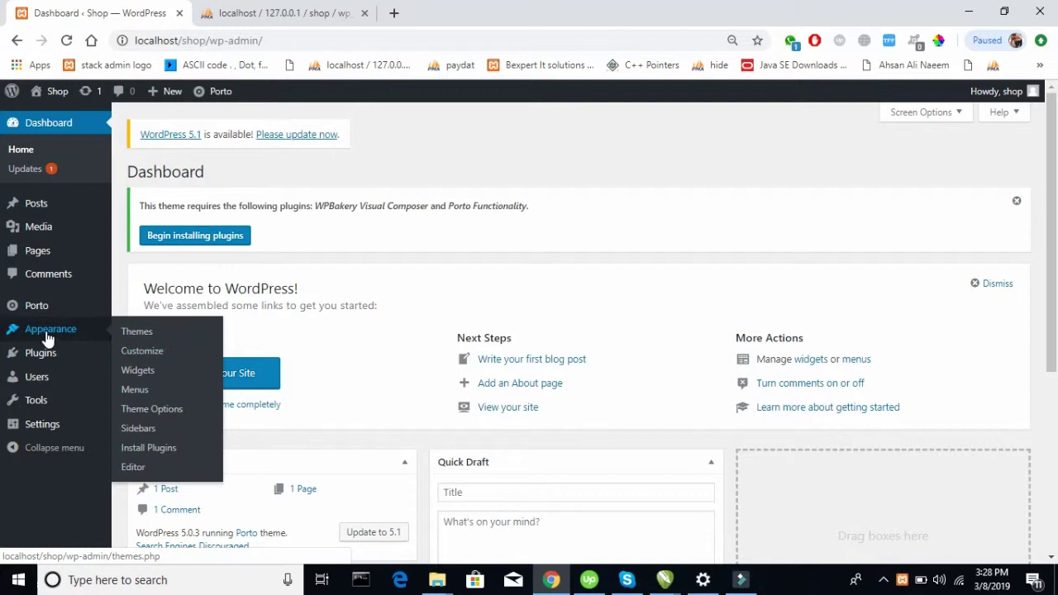
{"action": "left_click", "coordinate": [156, 410]}
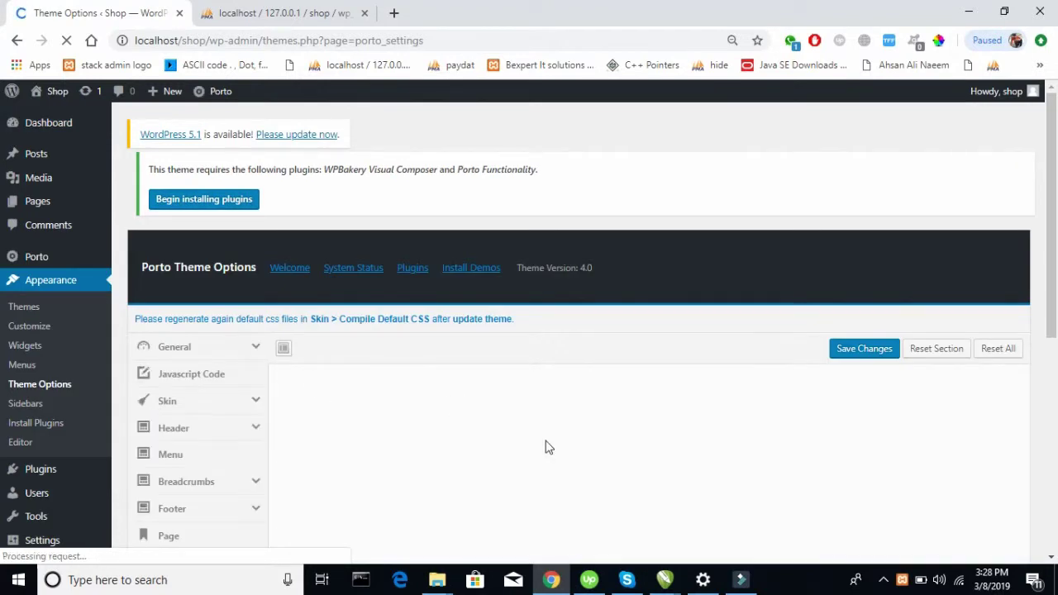
Display the Logo, Icons settings in the General section of the Porto theme options.
{"action": "scroll", "coordinate": [545, 446], "scroll_direction": "down", "scroll_amount": 2}
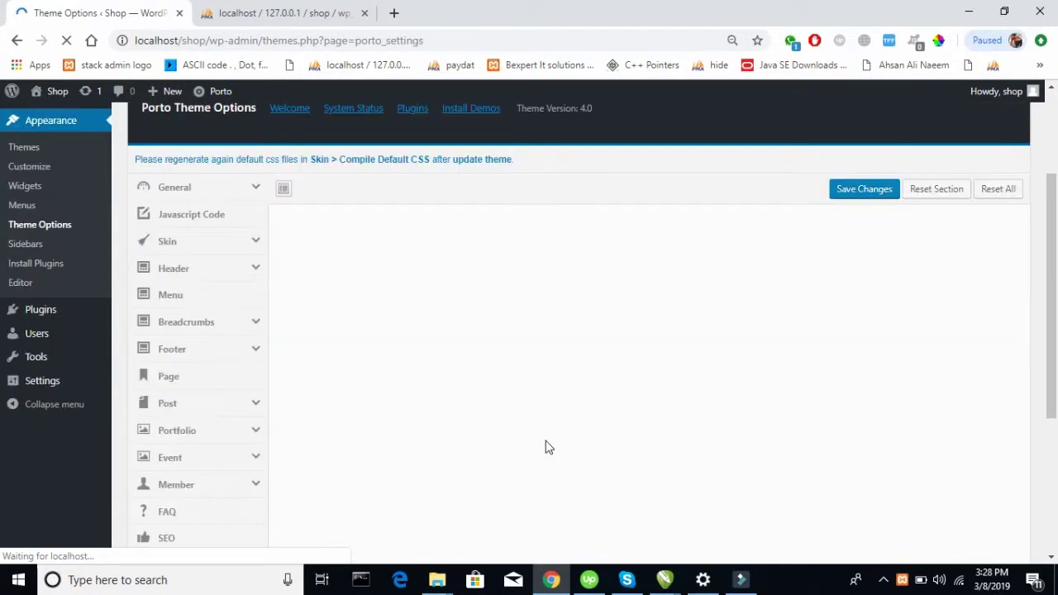
{"action": "left_click", "coordinate": [255, 189]}
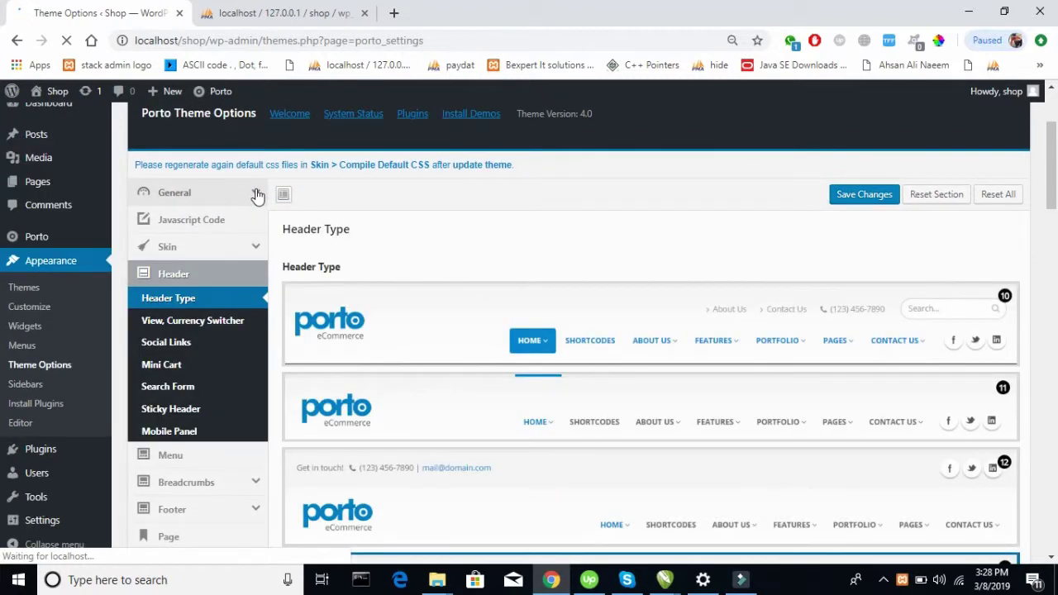
{"action": "left_click", "coordinate": [256, 192]}
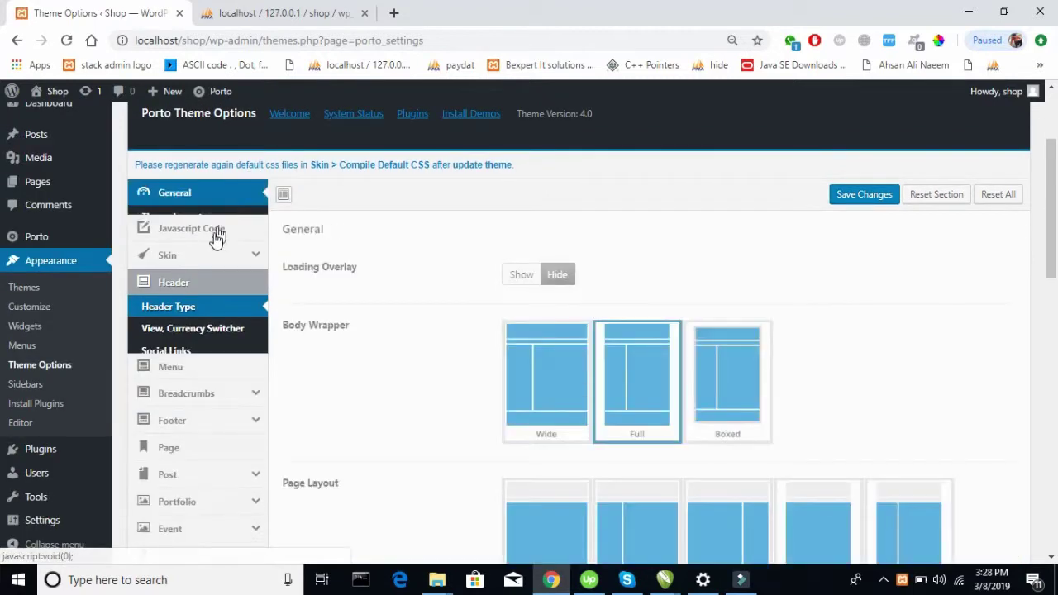
{"action": "left_click", "coordinate": [212, 241]}
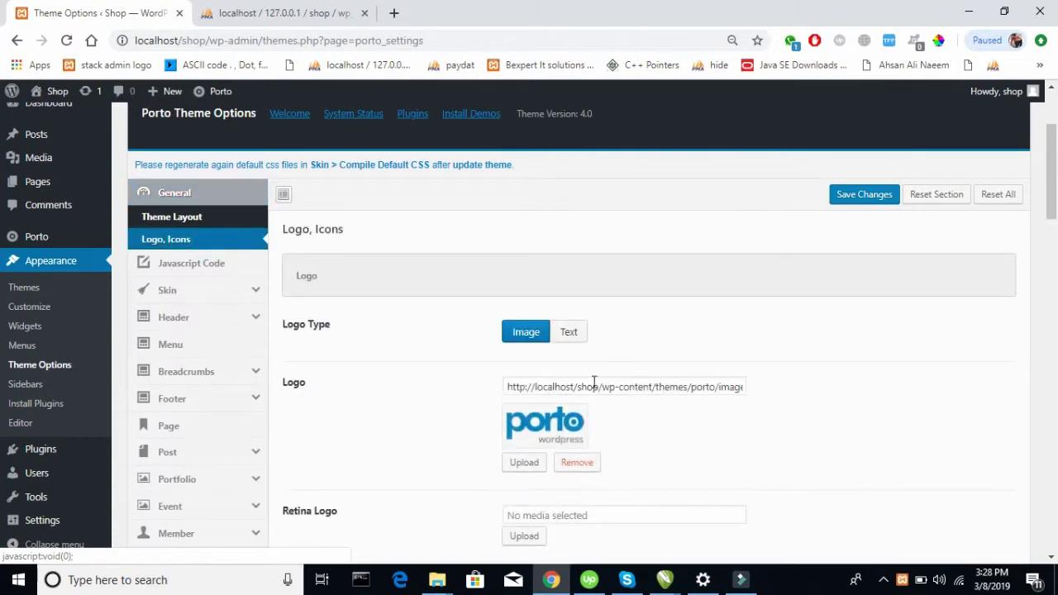
Replace the site logo by uploading the shop2 image from the shop folder on the Desktop.
{"action": "scroll", "coordinate": [590, 382], "scroll_direction": "down", "scroll_amount": 1}
{"action": "left_click", "coordinate": [524, 377]}
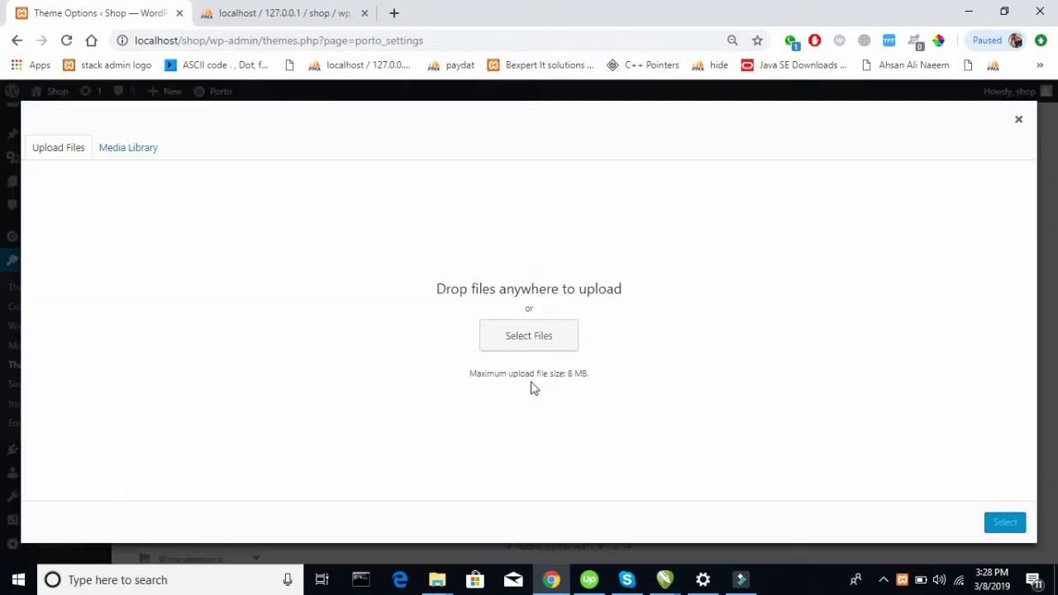
{"action": "left_click", "coordinate": [518, 336]}
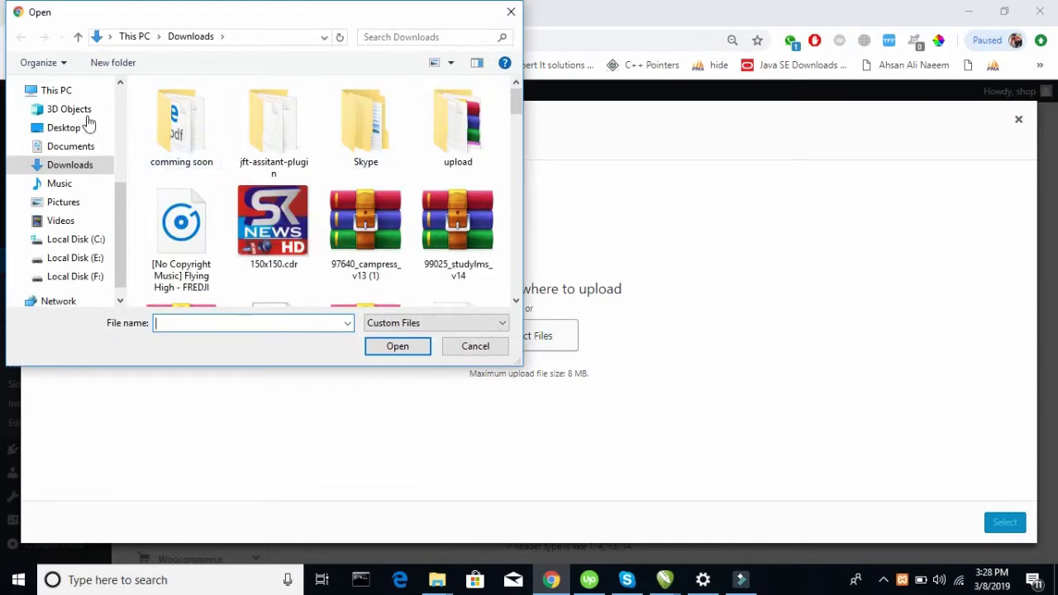
{"action": "left_click", "coordinate": [63, 128]}
{"action": "left_click", "coordinate": [392, 159]}
{"action": "double_click", "coordinate": [392, 159]}
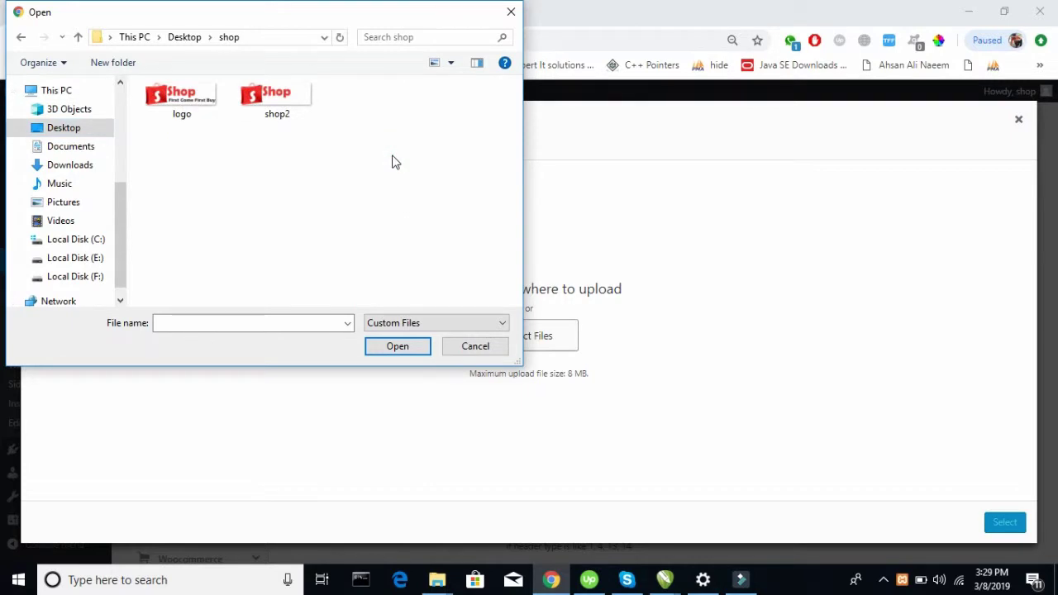
{"action": "key", "text": "Right"}
{"action": "key", "text": "Return"}
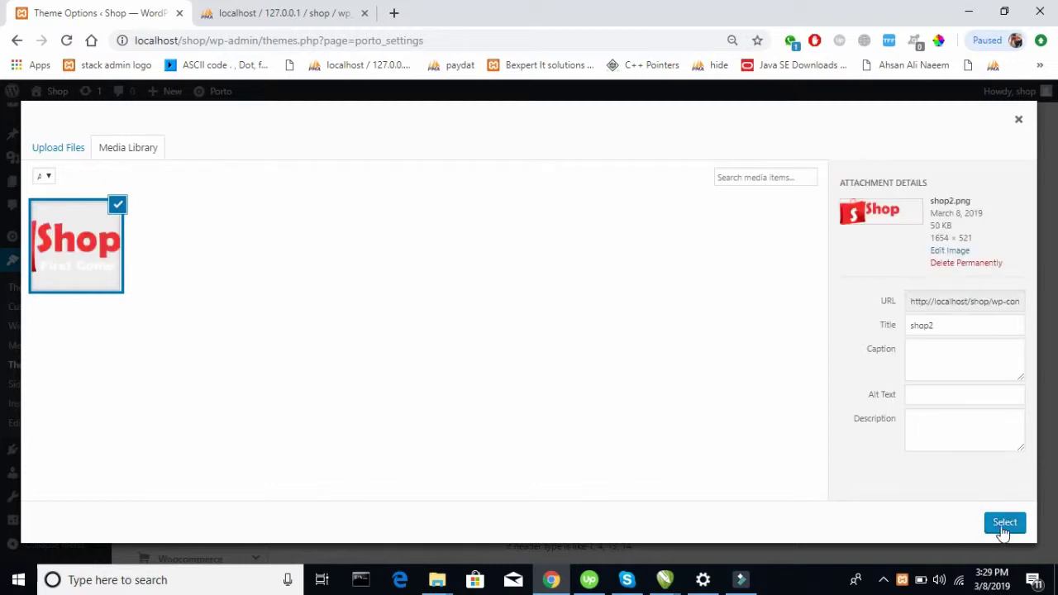
{"action": "left_click", "coordinate": [1002, 526]}
Look through the remaining logo and icon settings and save the theme option changes.
{"action": "scroll", "coordinate": [897, 377], "scroll_direction": "down", "scroll_amount": 5}
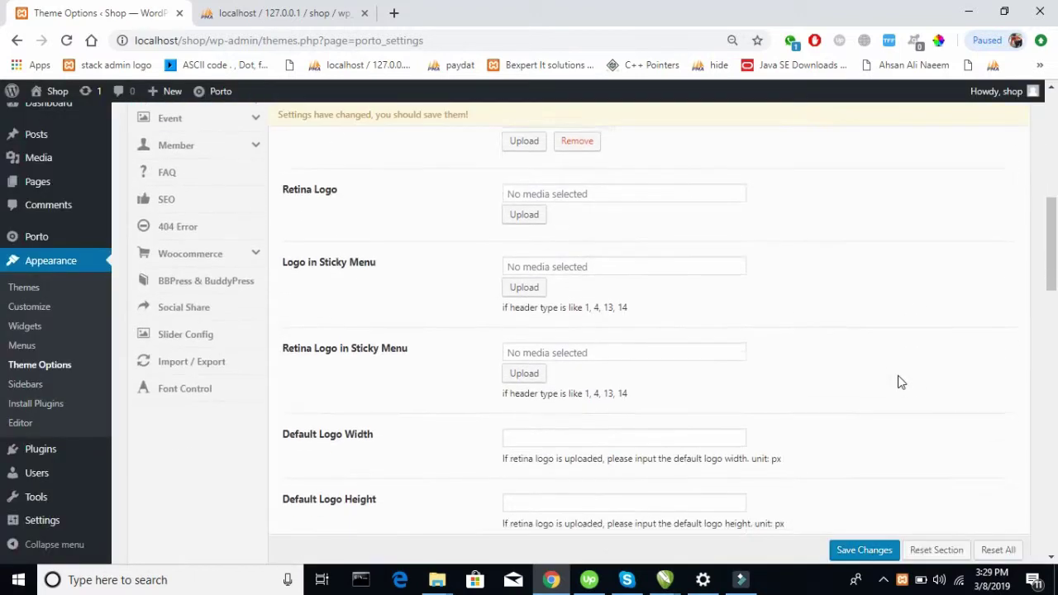
{"action": "scroll", "coordinate": [897, 380], "scroll_direction": "up", "scroll_amount": 1}
{"action": "scroll", "coordinate": [898, 380], "scroll_direction": "down", "scroll_amount": 5}
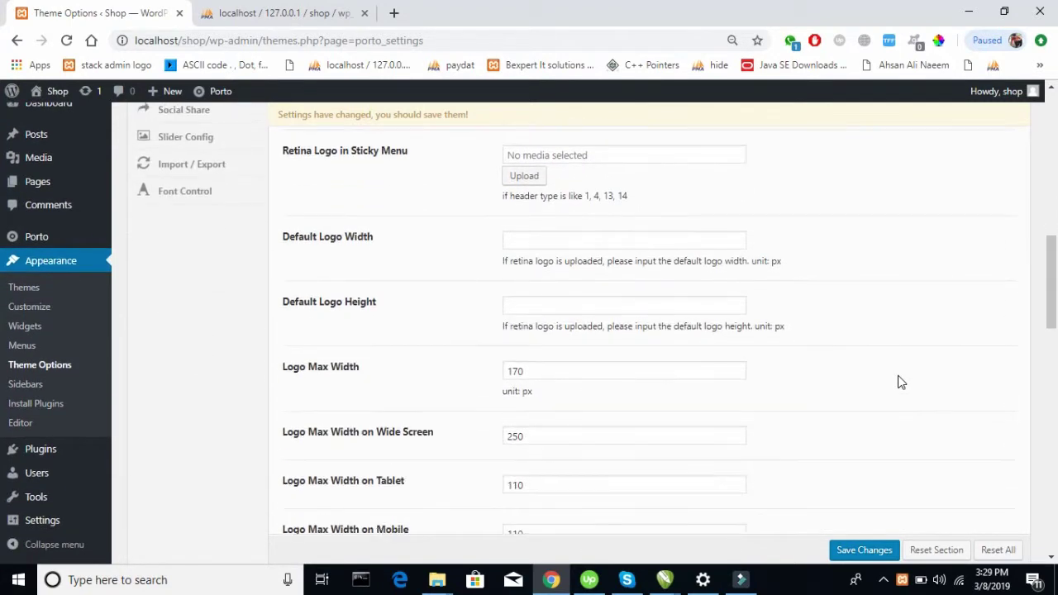
{"action": "scroll", "coordinate": [737, 403], "scroll_direction": "down", "scroll_amount": 10}
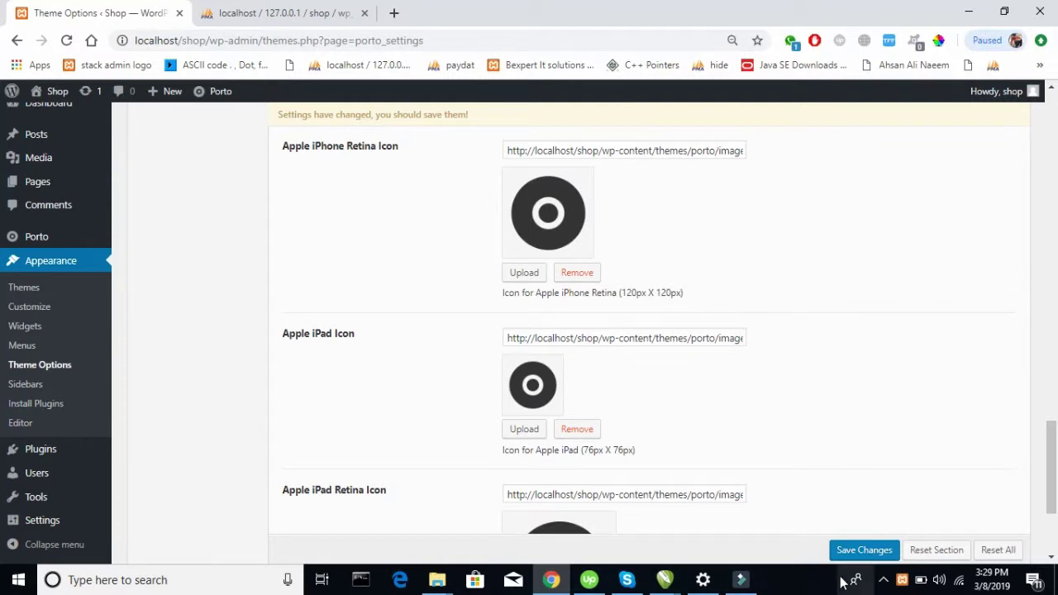
{"action": "left_click", "coordinate": [853, 553]}
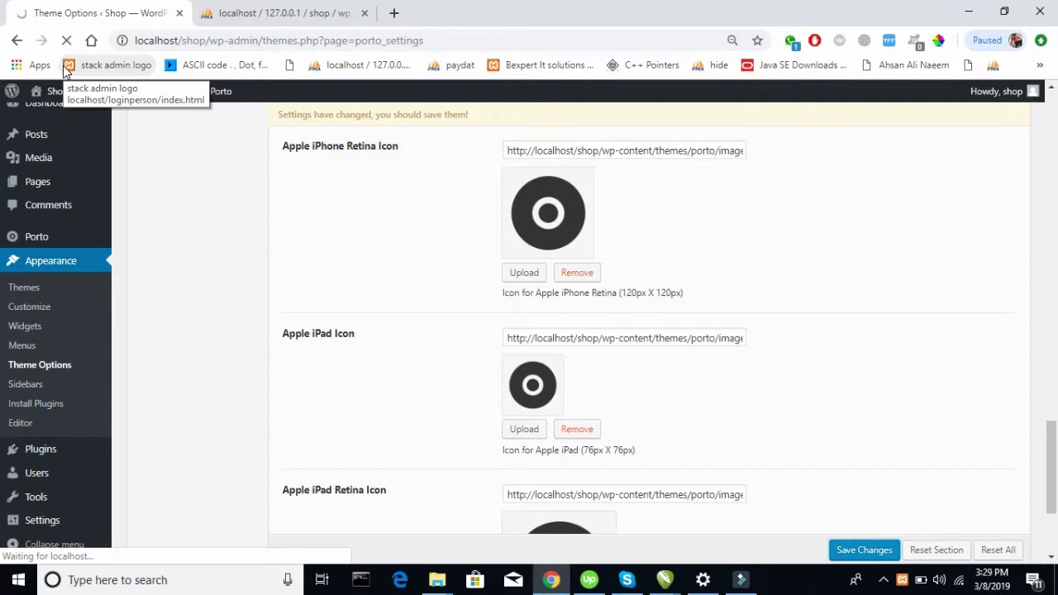
{"action": "left_click", "coordinate": [300, 10]}
{"action": "left_click", "coordinate": [163, 7]}
{"action": "scroll", "coordinate": [424, 226], "scroll_direction": "up", "scroll_amount": 5}
{"action": "scroll", "coordinate": [424, 225], "scroll_direction": "up", "scroll_amount": 10}
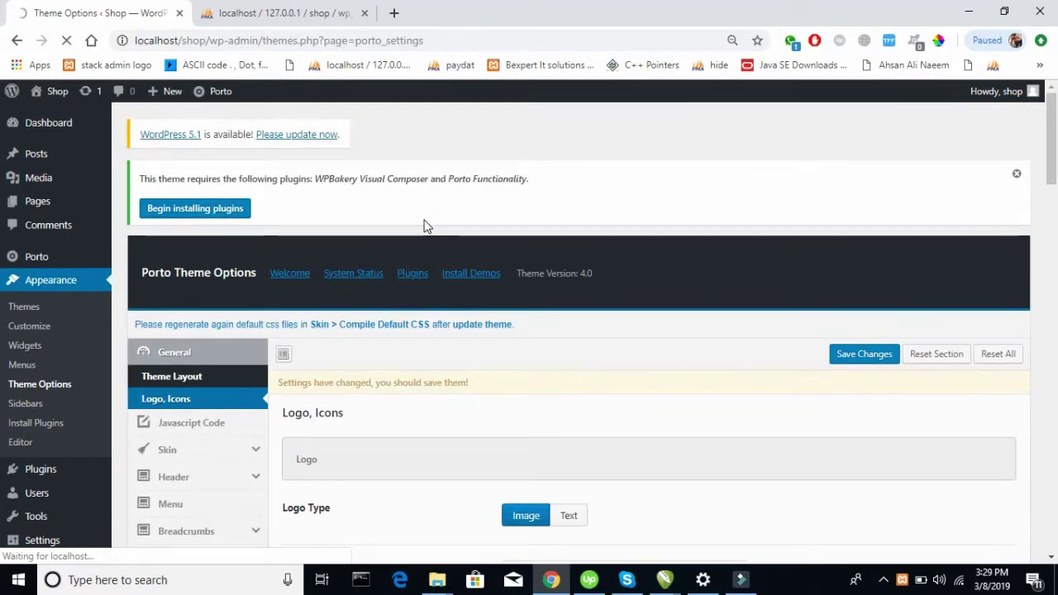
{"action": "scroll", "coordinate": [424, 226], "scroll_direction": "down", "scroll_amount": 8}
{"action": "scroll", "coordinate": [424, 226], "scroll_direction": "up", "scroll_amount": 8}
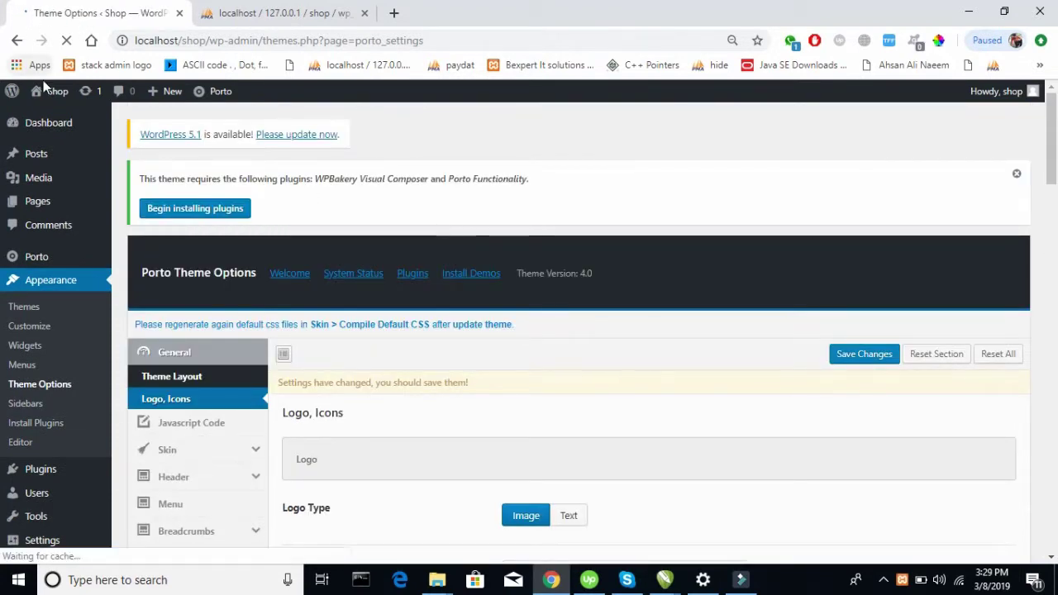
Open the shop's front page in a new tab to check the logo in the header.
{"action": "mouse_move", "coordinate": [48, 91]}
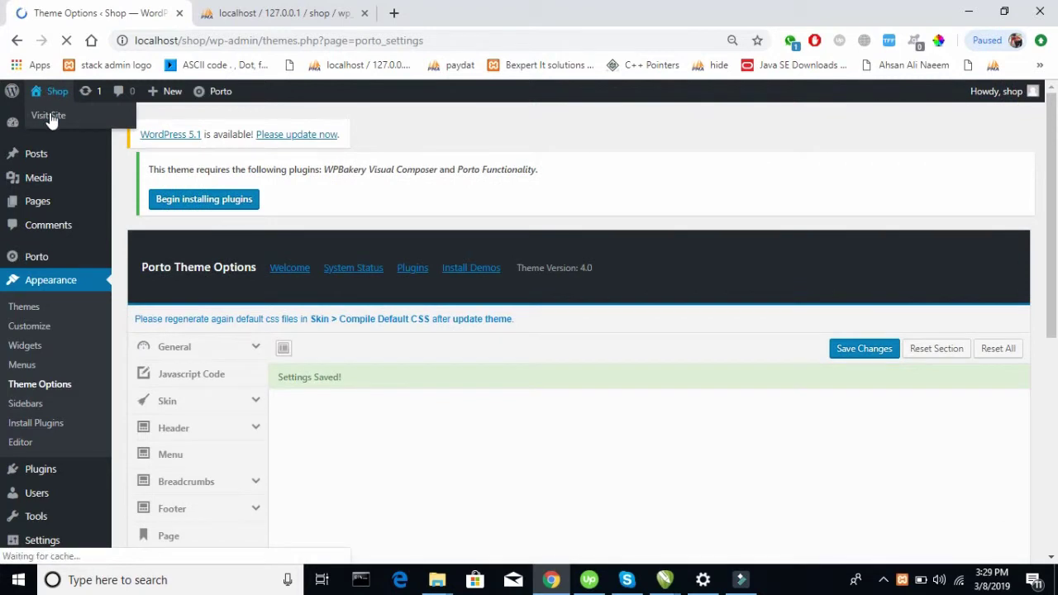
{"action": "right_click", "coordinate": [68, 112]}
{"action": "left_click", "coordinate": [78, 124]}
{"action": "left_click", "coordinate": [240, 10]}
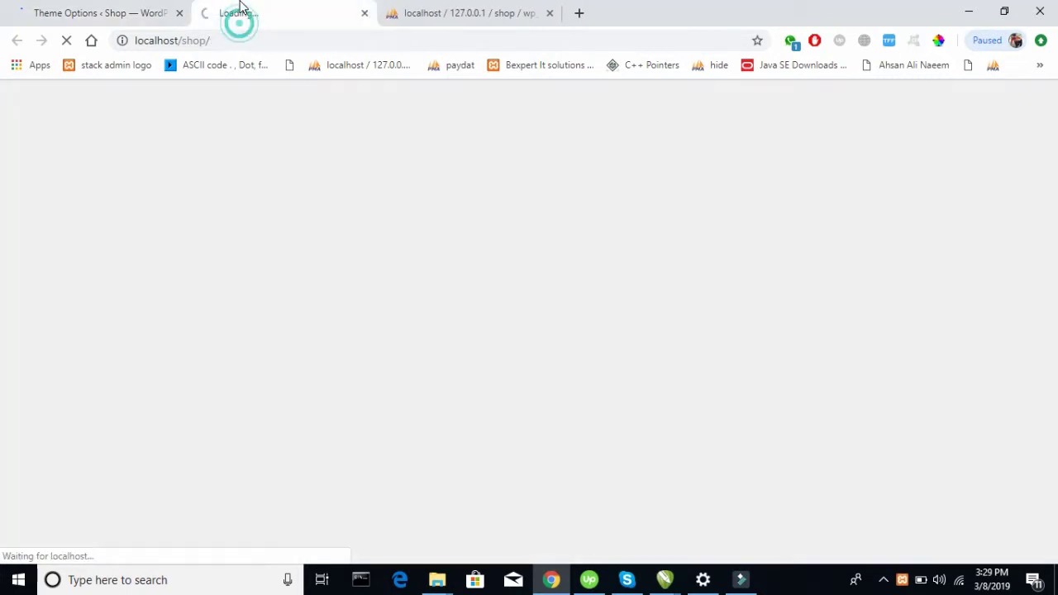
{"action": "left_click", "coordinate": [146, 10]}
{"action": "left_click", "coordinate": [230, 10]}
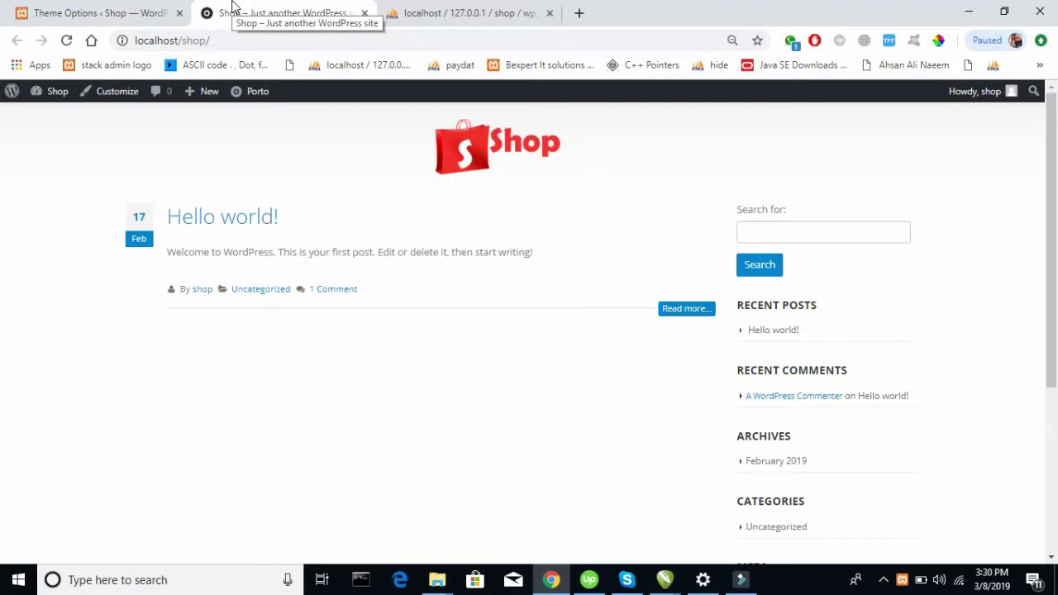
Review the Header Type layouts in the theme options and compare the selected one with the shop's front page.
{"action": "left_click", "coordinate": [106, 10]}
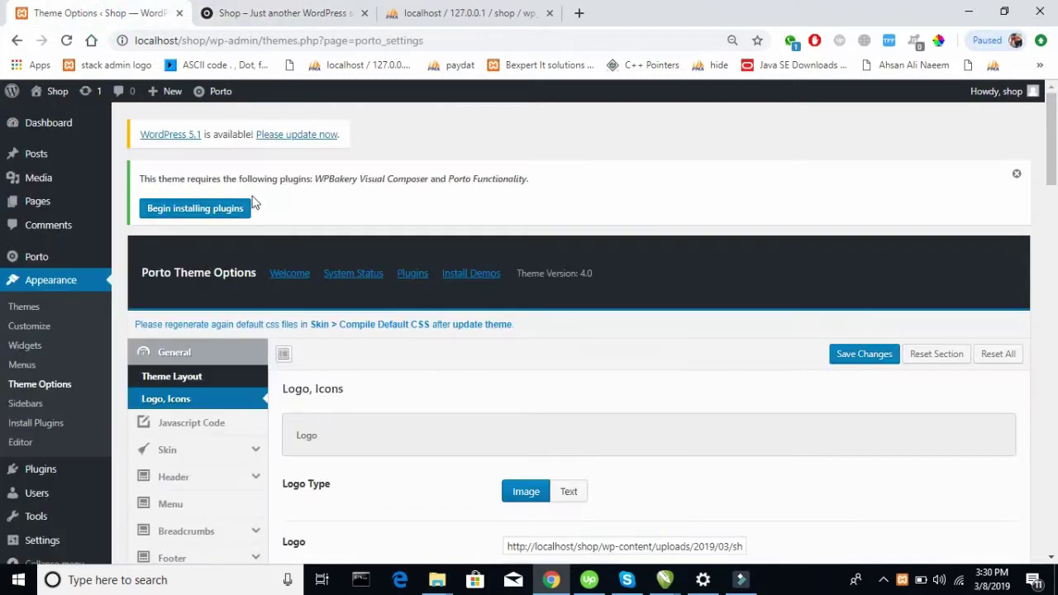
{"action": "scroll", "coordinate": [233, 310], "scroll_direction": "down", "scroll_amount": 3}
{"action": "left_click", "coordinate": [232, 304]}
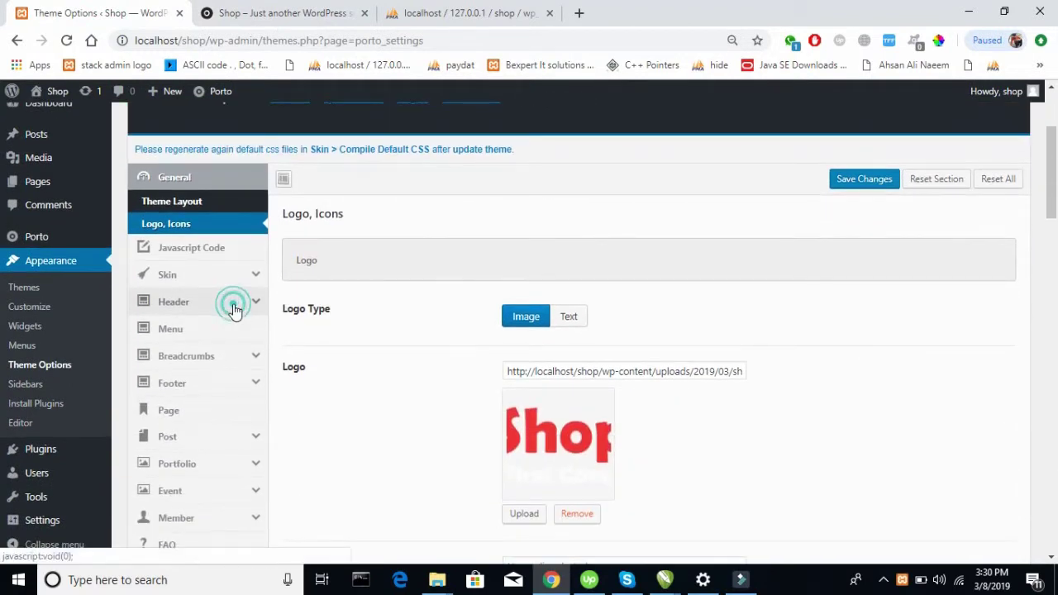
{"action": "left_click", "coordinate": [237, 281]}
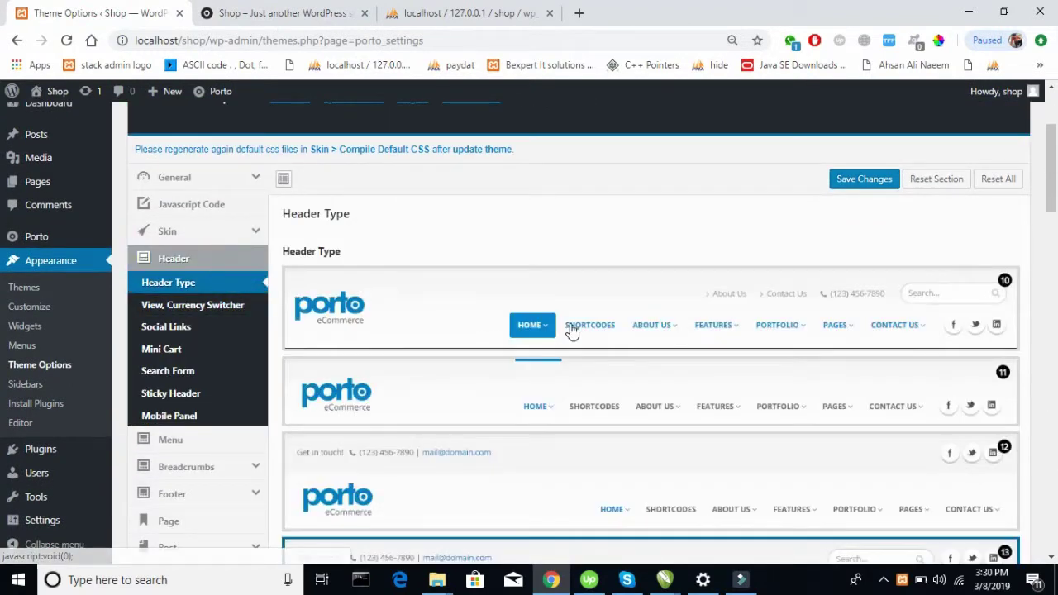
{"action": "scroll", "coordinate": [570, 331], "scroll_direction": "down", "scroll_amount": 4}
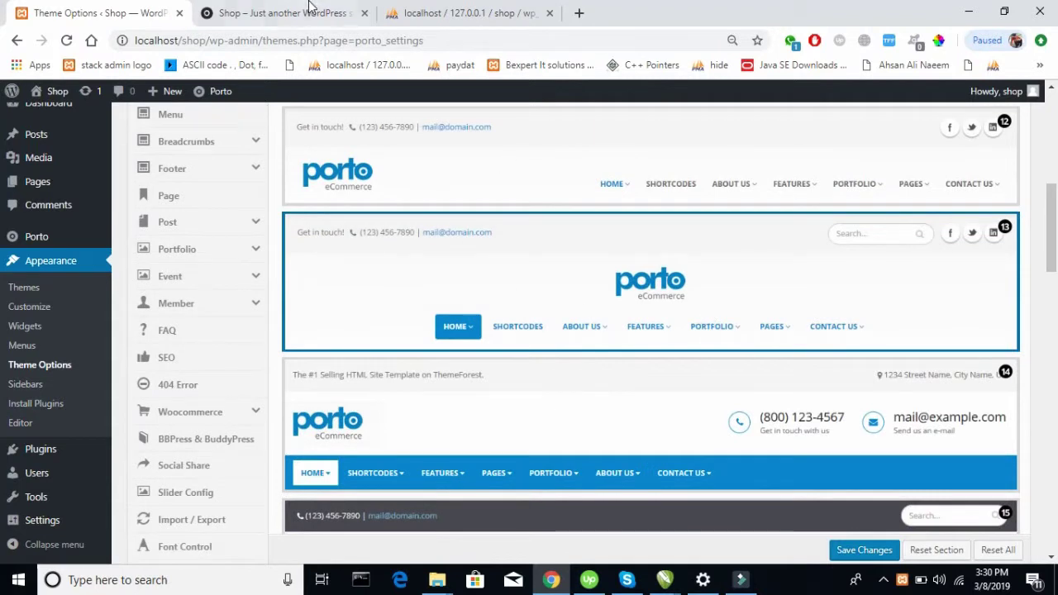
{"action": "left_click", "coordinate": [297, 13]}
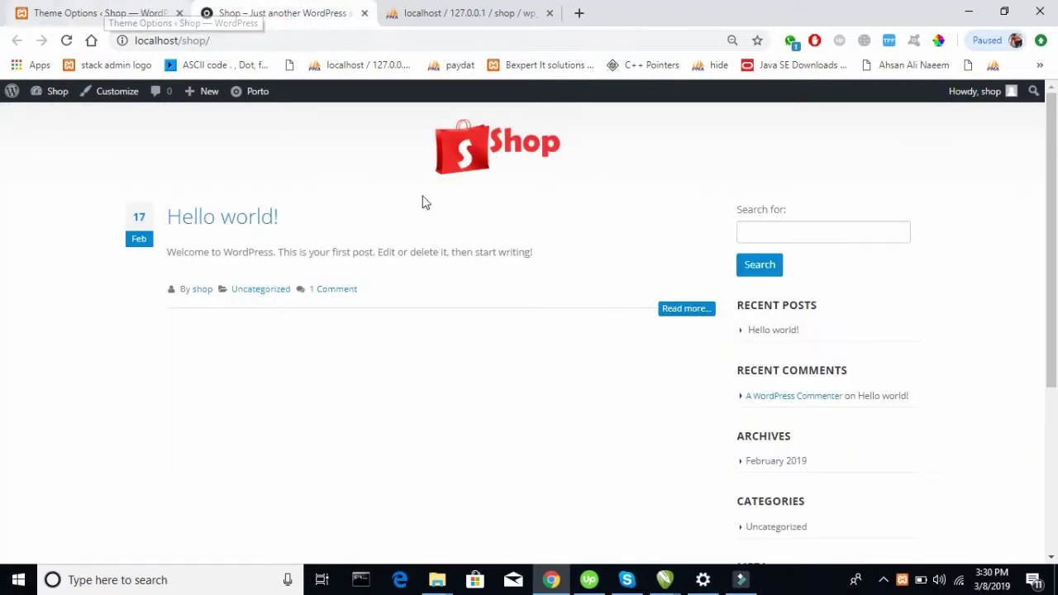
{"action": "left_click", "coordinate": [97, 12]}
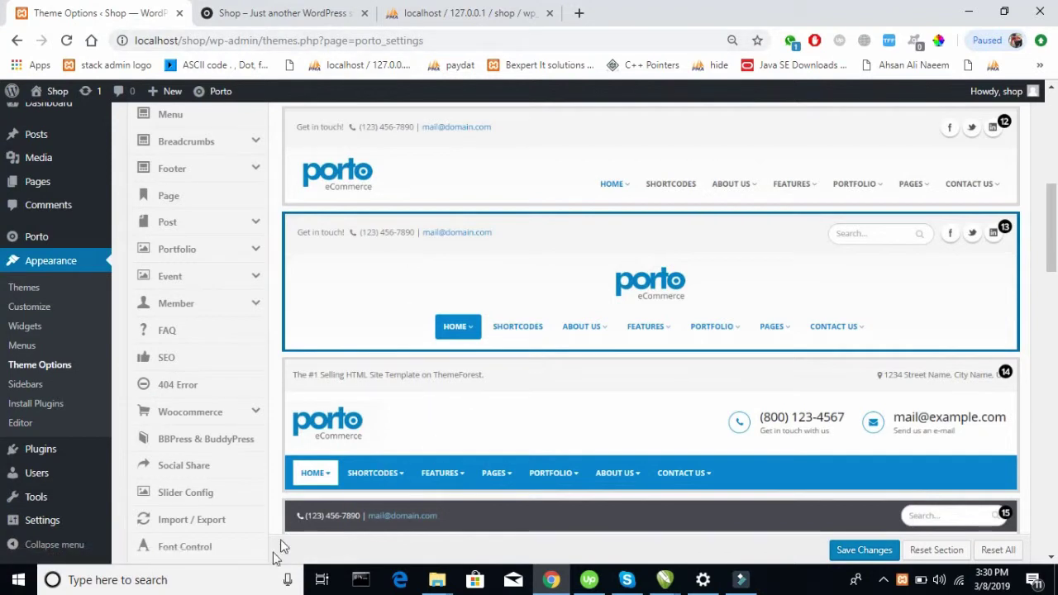
List the page names Home, Shop, About and Contact on separate lines in a new Notepad document and select them all.
{"action": "left_click", "coordinate": [255, 588]}
{"action": "type", "text": "note"}
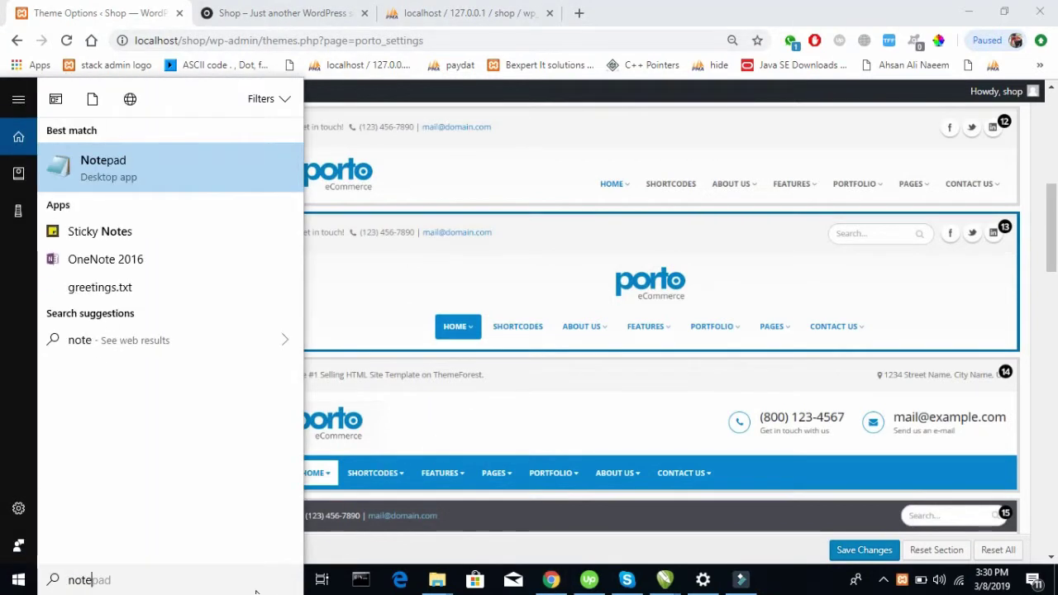
{"action": "key", "text": "Escape"}
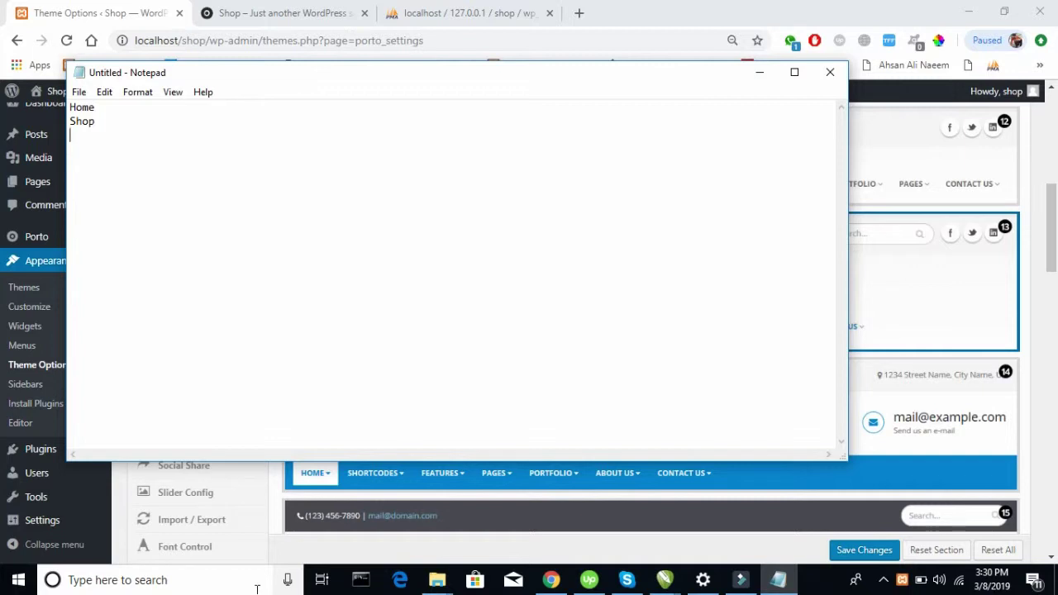
{"action": "key", "text": "Up"}
{"action": "key", "text": "Return"}
{"action": "key", "text": "shift+Up"}
{"action": "key", "text": "shift+Up"}
{"action": "key", "text": "shift+Up"}
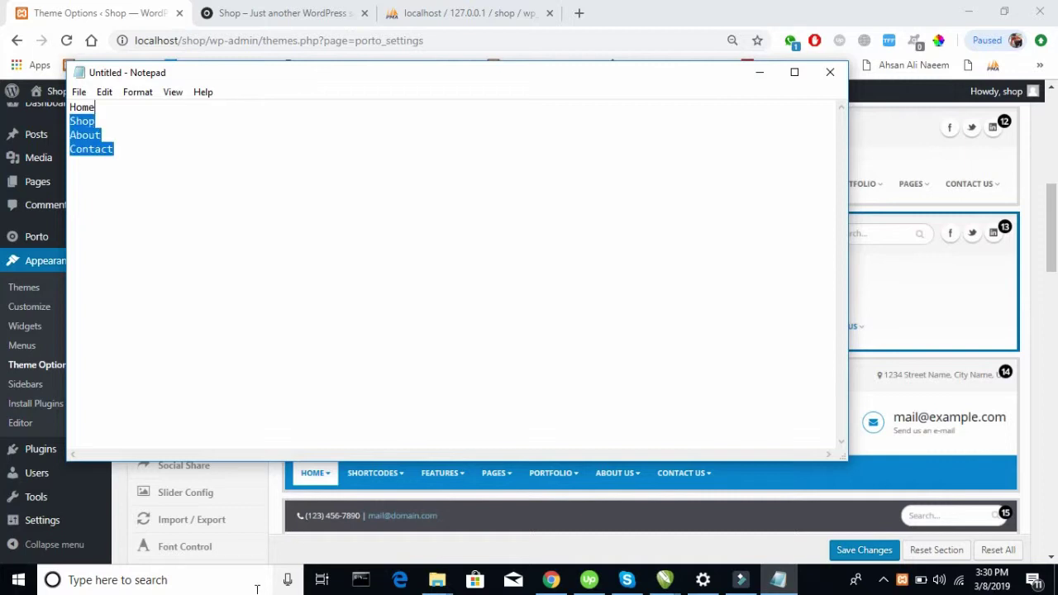
{"action": "key", "text": "shift+Left"}
{"action": "key", "text": "shift+Left"}
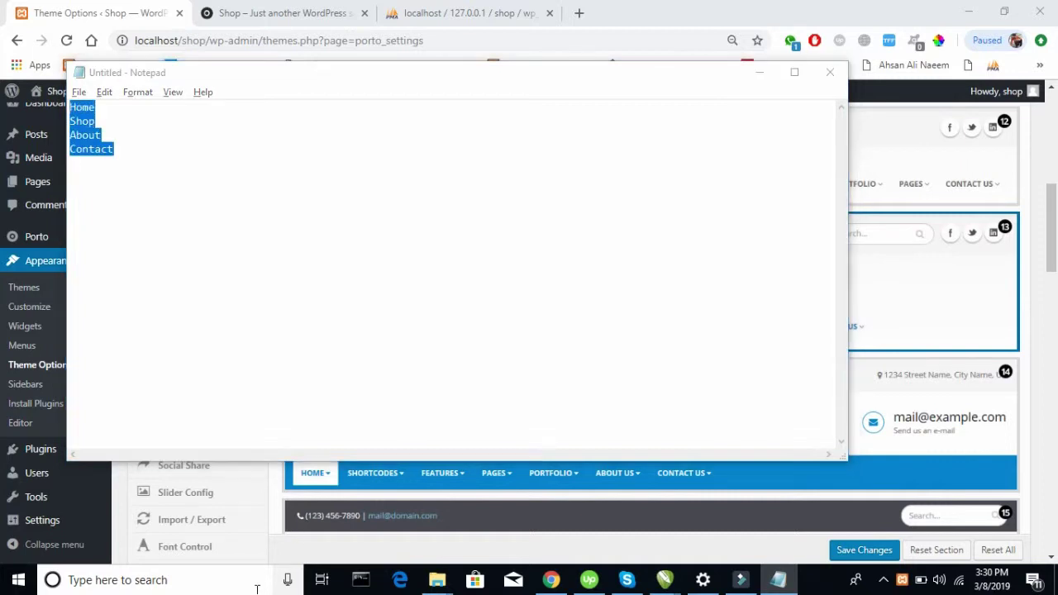
Return to the browser, open the list of all WordPress pages, and bring up the shop's front page tab.
{"action": "key", "text": "alt+Tab"}
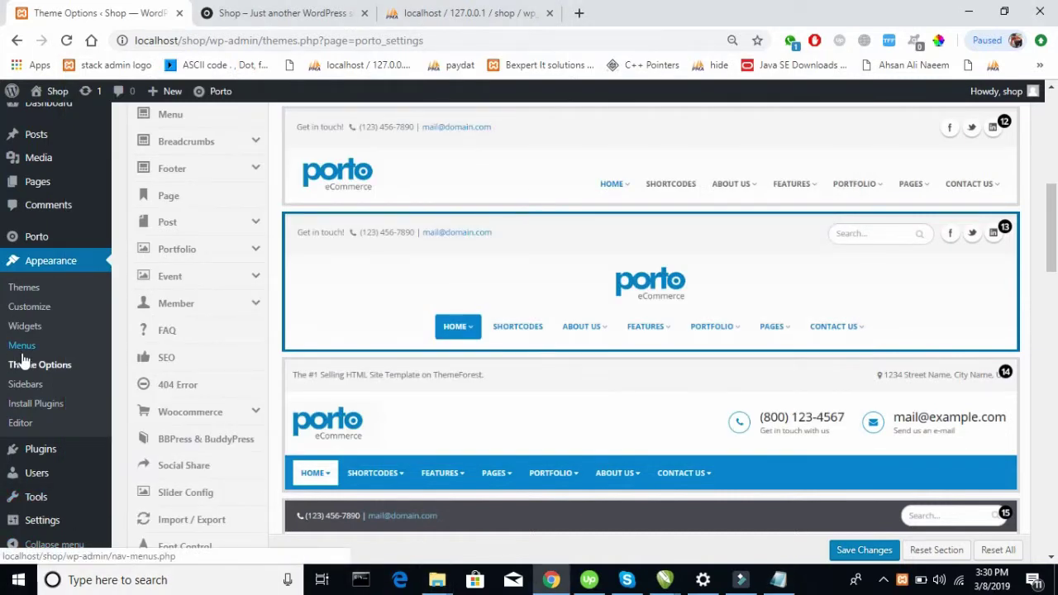
{"action": "mouse_move", "coordinate": [65, 181]}
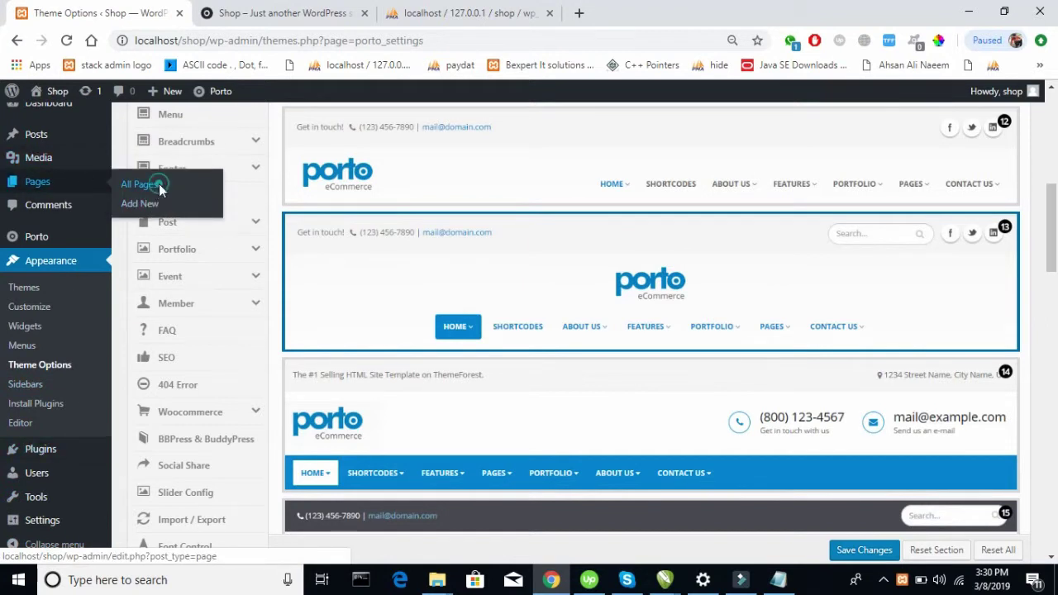
{"action": "left_click", "coordinate": [281, 15]}
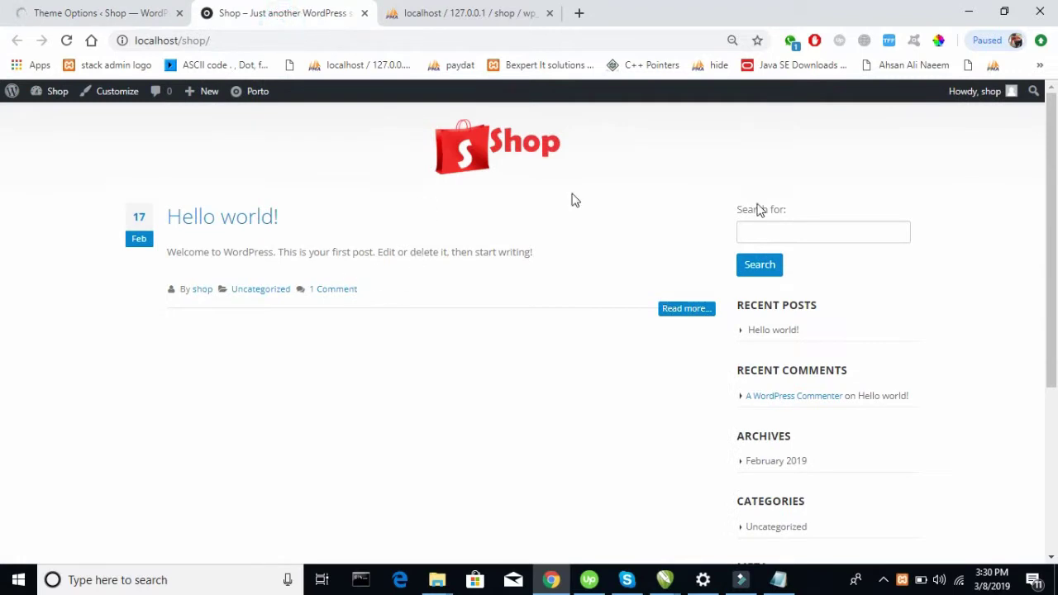
{"action": "left_click", "coordinate": [58, 9]}
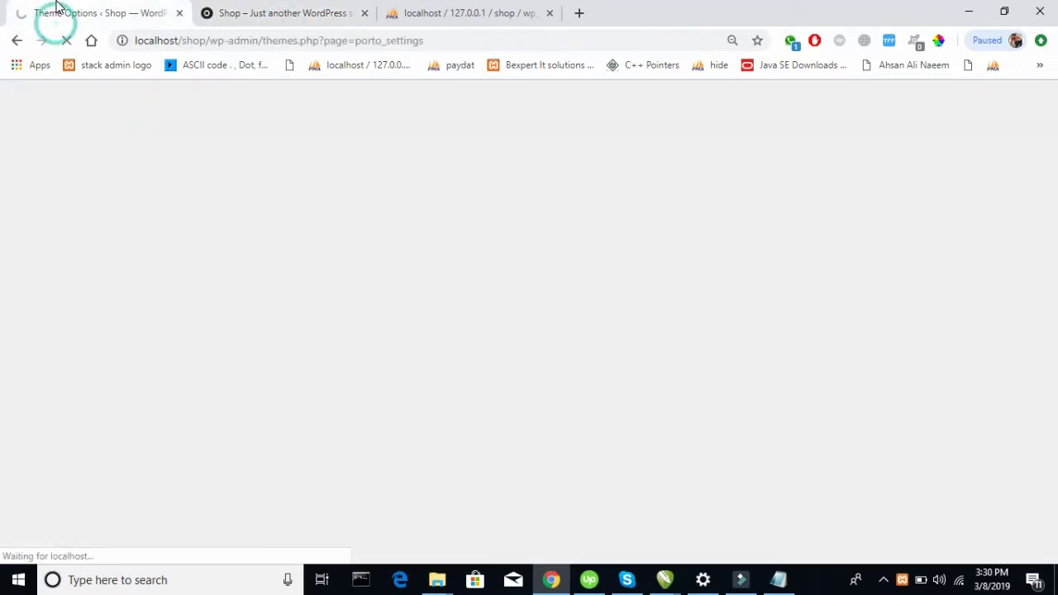
{"action": "left_click", "coordinate": [264, 6]}
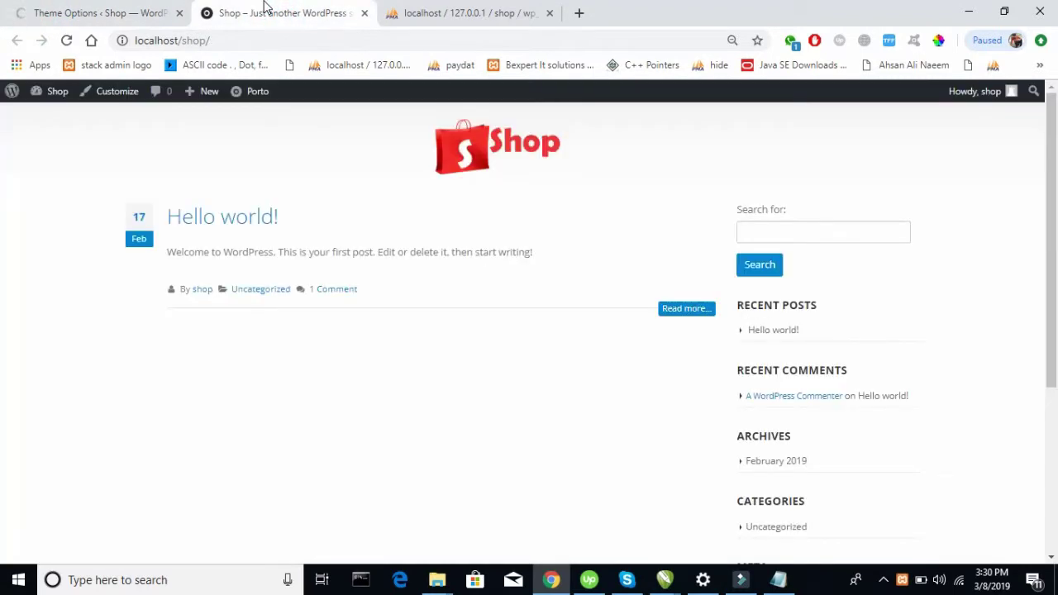
{"action": "left_click", "coordinate": [151, 7]}
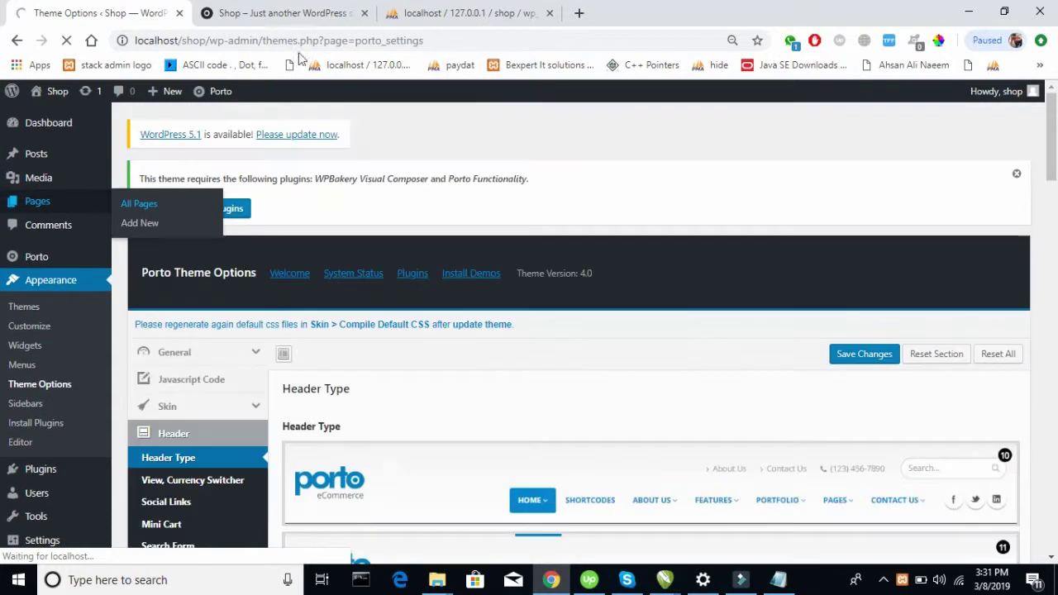
{"action": "left_click", "coordinate": [273, 12]}
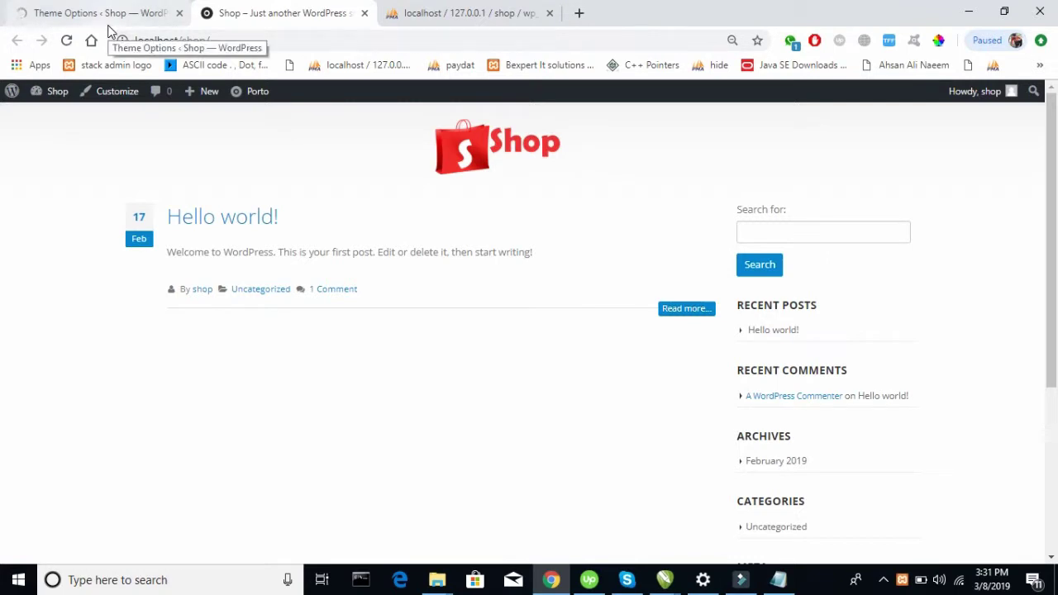
{"action": "left_click", "coordinate": [106, 18]}
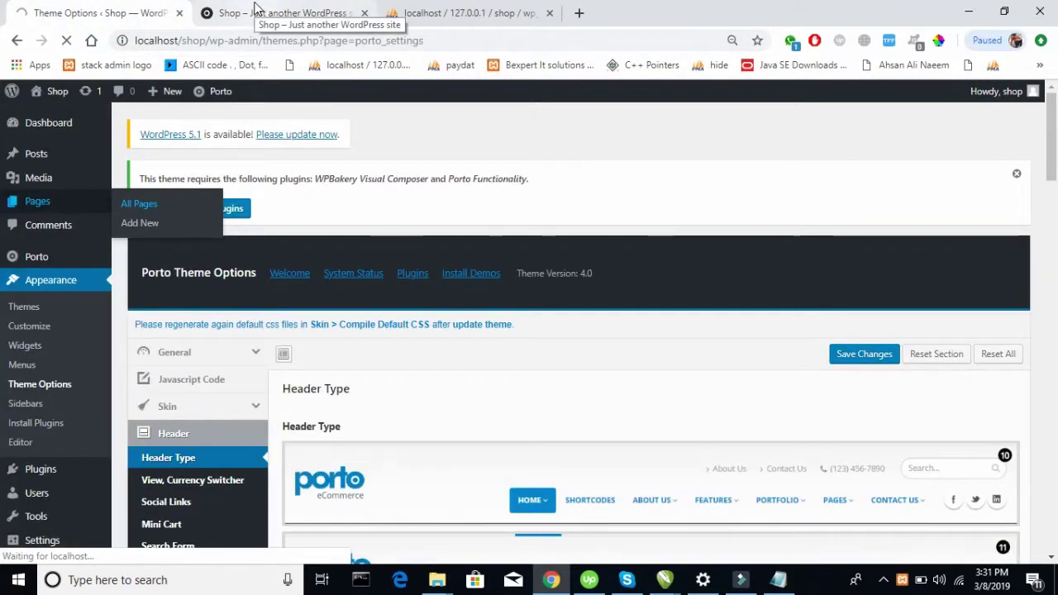
{"action": "left_click", "coordinate": [256, 9]}
{"action": "left_click", "coordinate": [98, 7]}
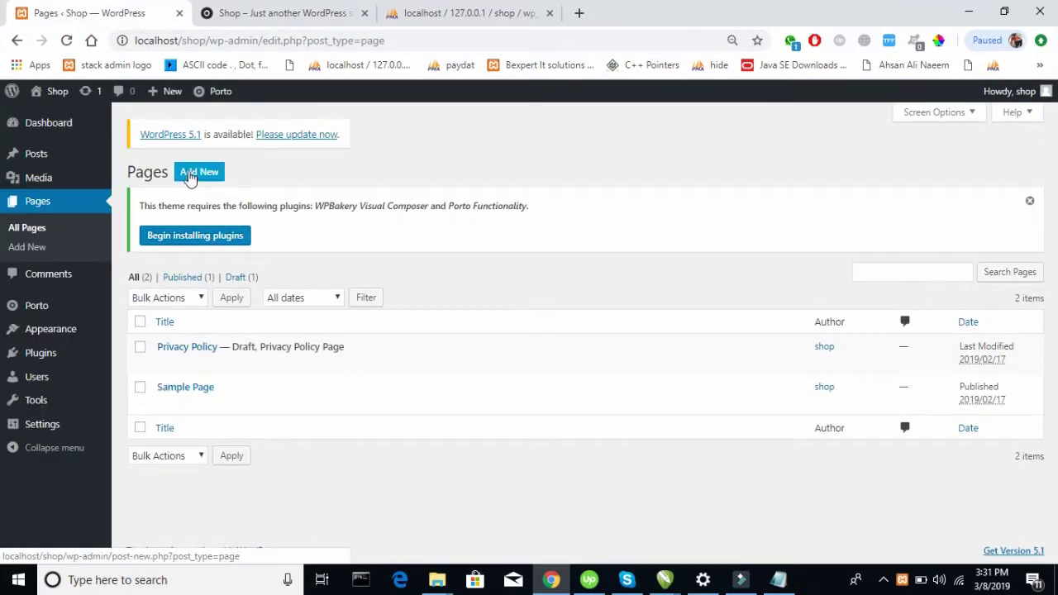
Create a new page titled Home and publish it.
{"action": "left_click", "coordinate": [193, 175]}
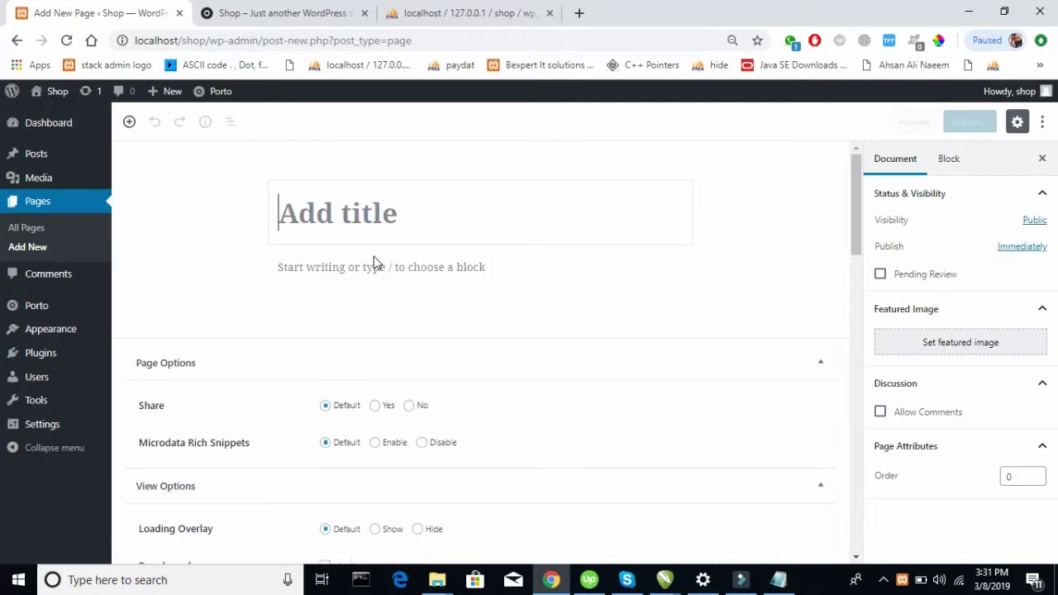
{"action": "type", "text": "H"}
{"action": "key", "text": "BackSpace"}
{"action": "type", "text": "Home"}
{"action": "left_click", "coordinate": [958, 121]}
{"action": "left_click", "coordinate": [959, 122]}
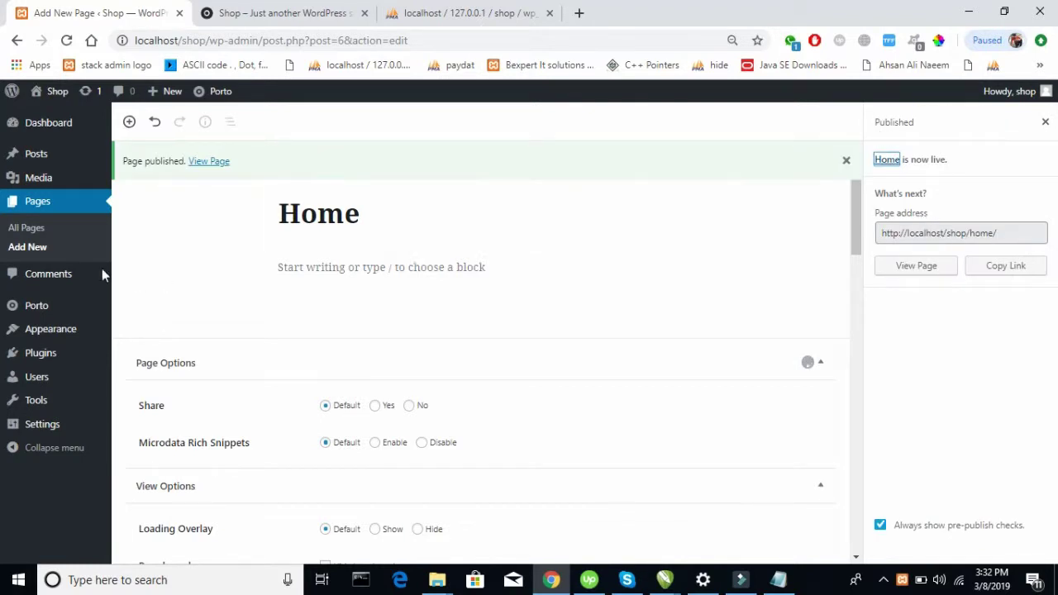
Add another new page titled About and publish it.
{"action": "left_click", "coordinate": [54, 250]}
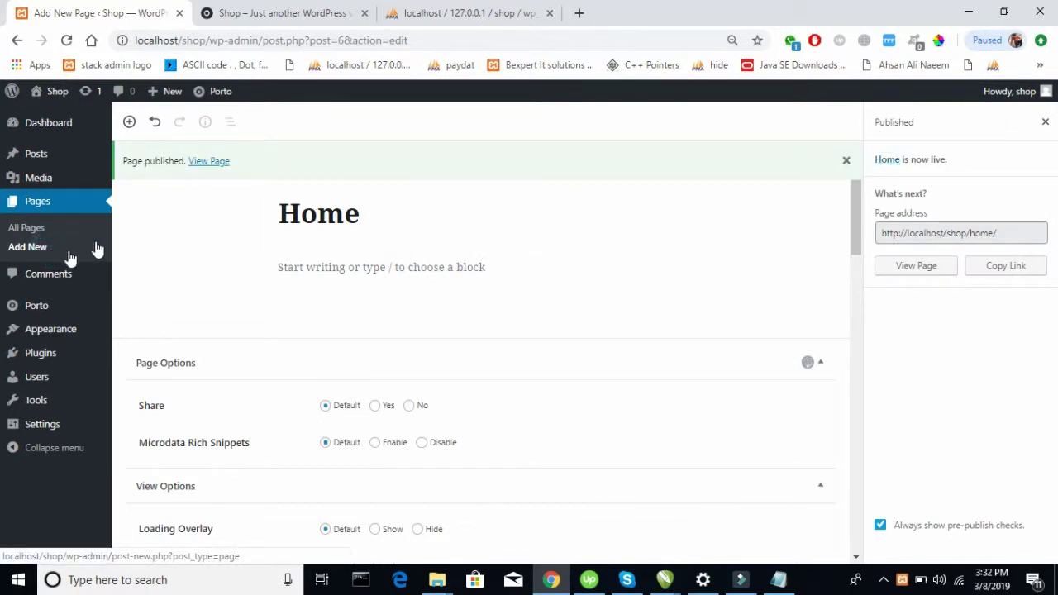
{"action": "left_click", "coordinate": [27, 252]}
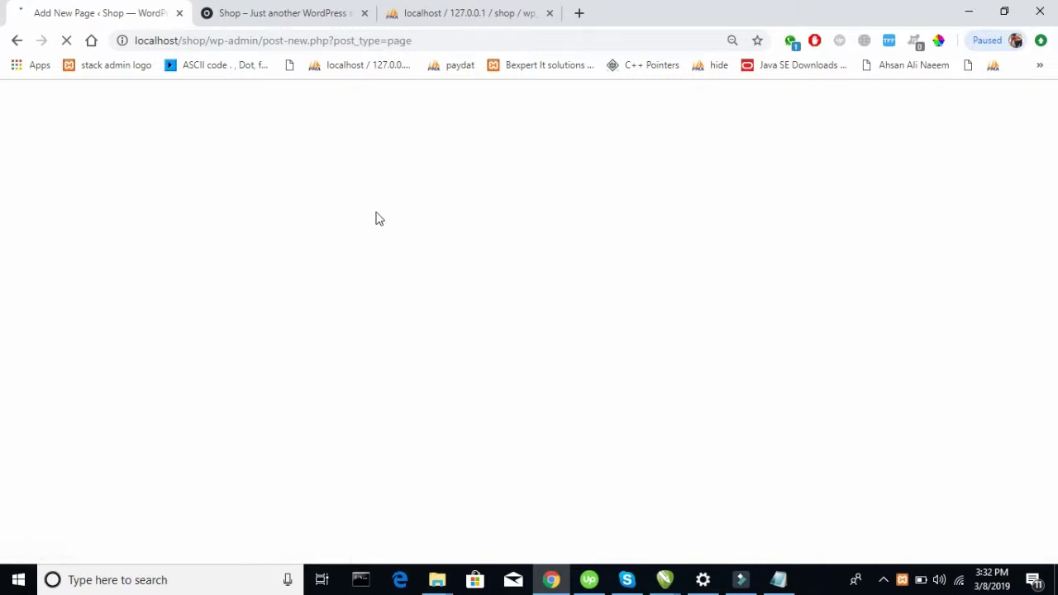
{"action": "left_click", "coordinate": [300, 13]}
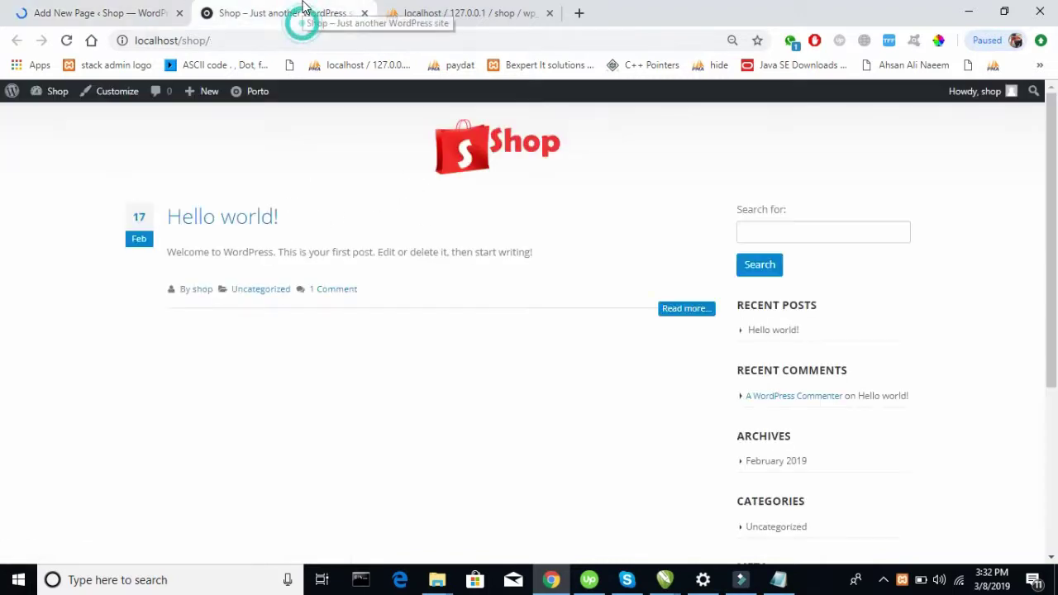
{"action": "left_click", "coordinate": [116, 14]}
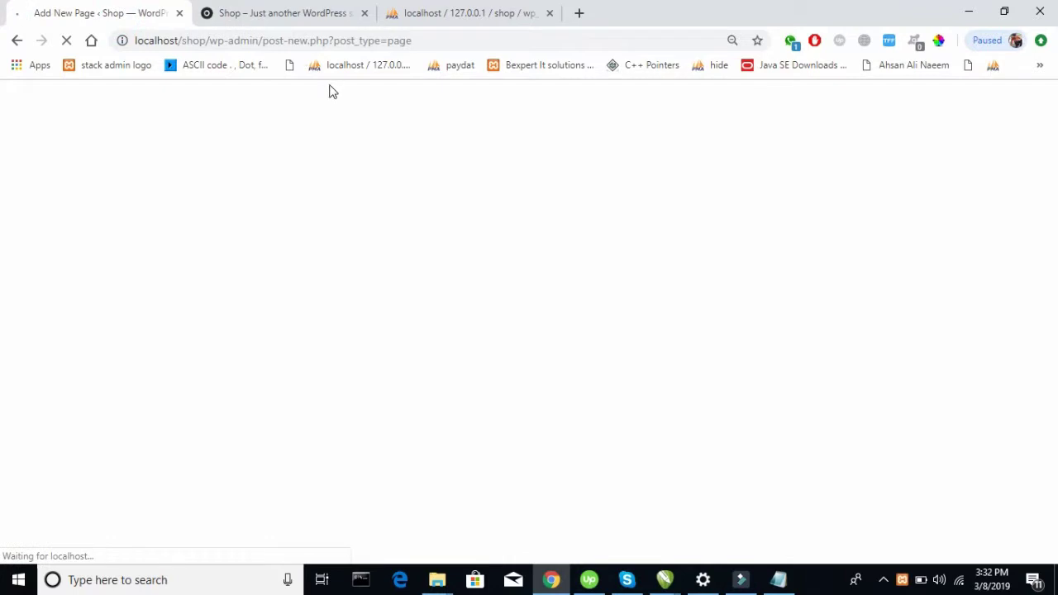
{"action": "left_click", "coordinate": [357, 187]}
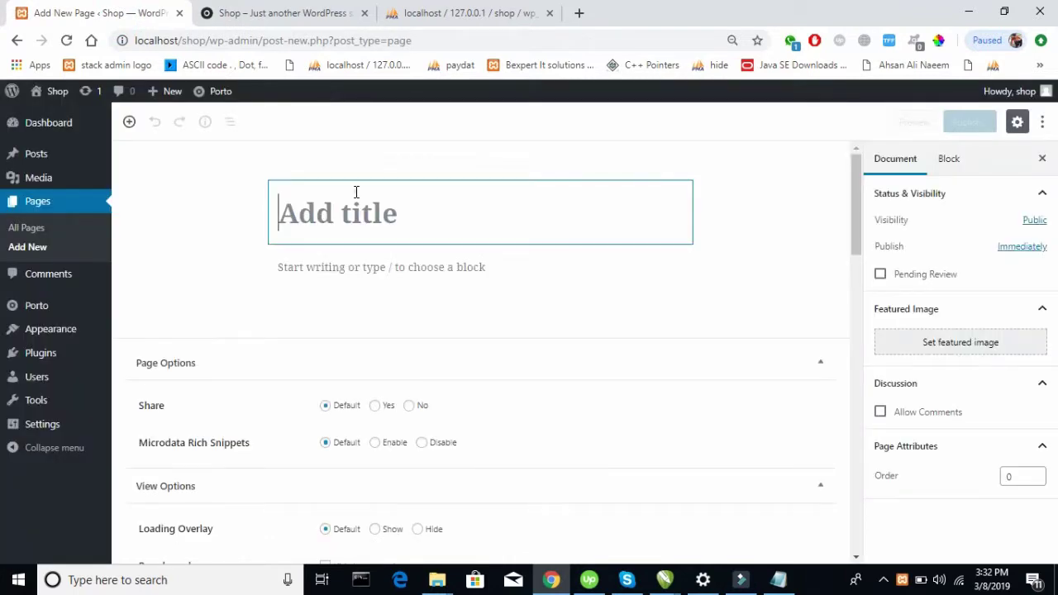
{"action": "type", "text": "About"}
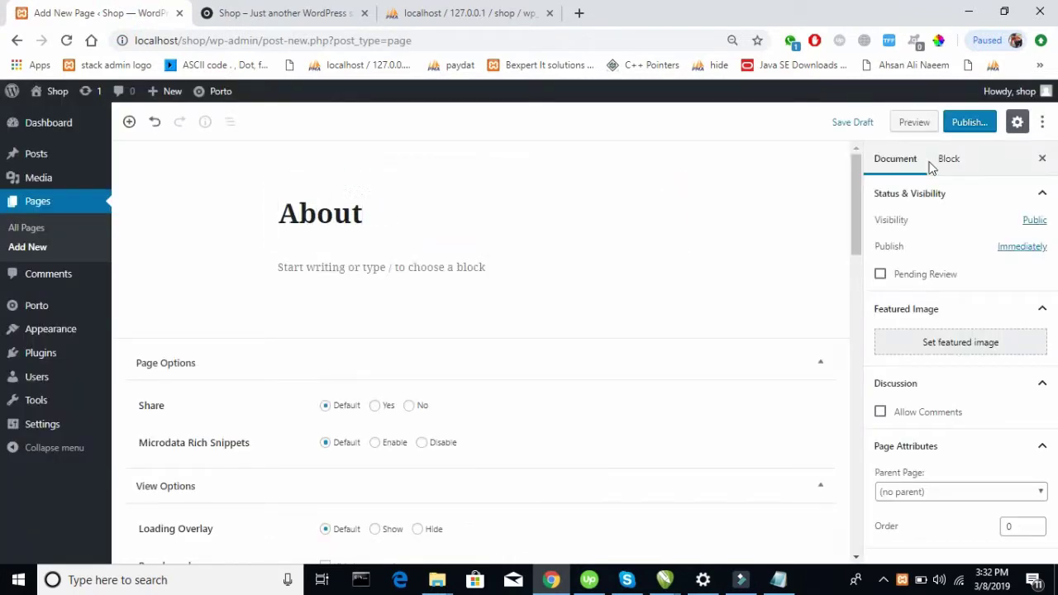
{"action": "left_click", "coordinate": [987, 126]}
{"action": "left_click", "coordinate": [988, 128]}
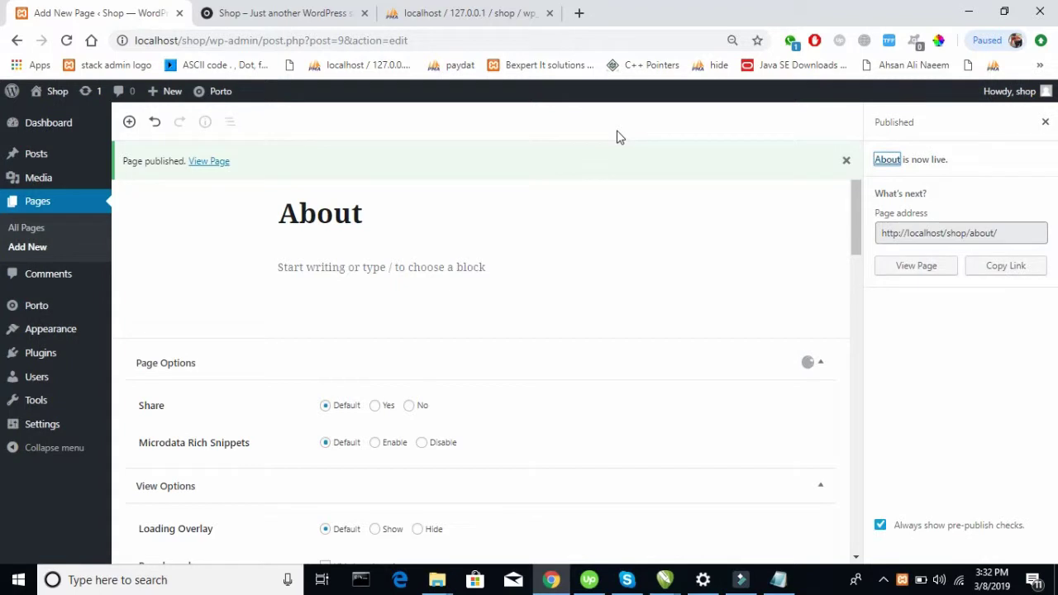
Add a new page titled Shop and publish it.
{"action": "left_click", "coordinate": [49, 243]}
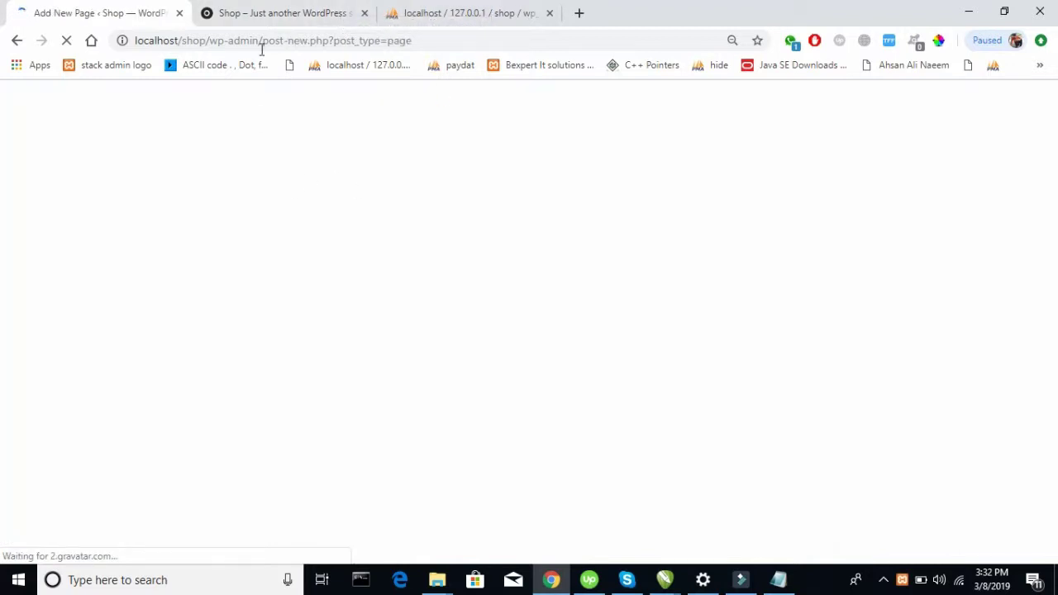
{"action": "left_click", "coordinate": [295, 15]}
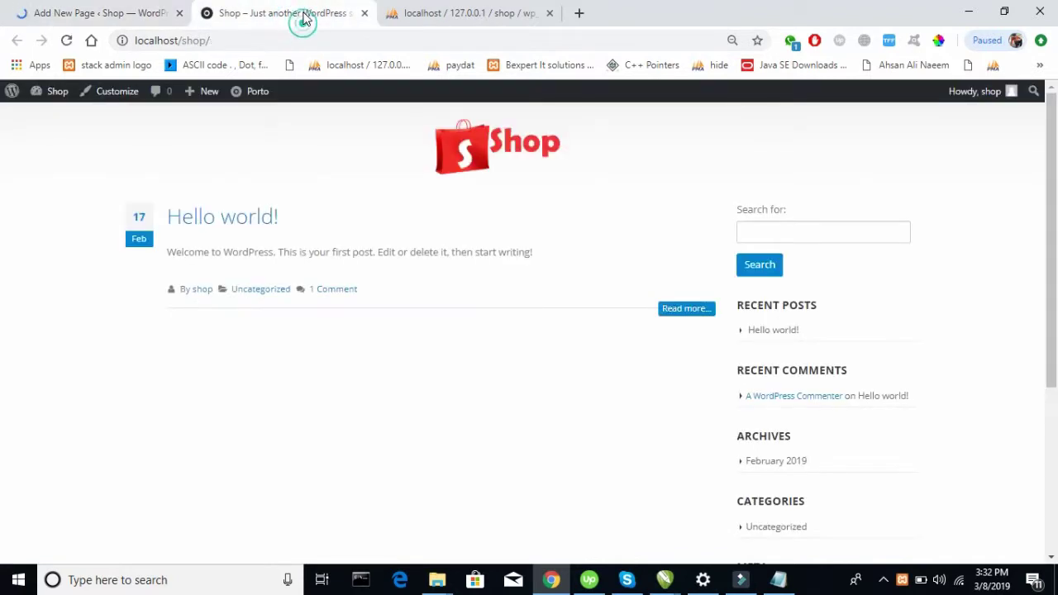
{"action": "left_click", "coordinate": [27, 10]}
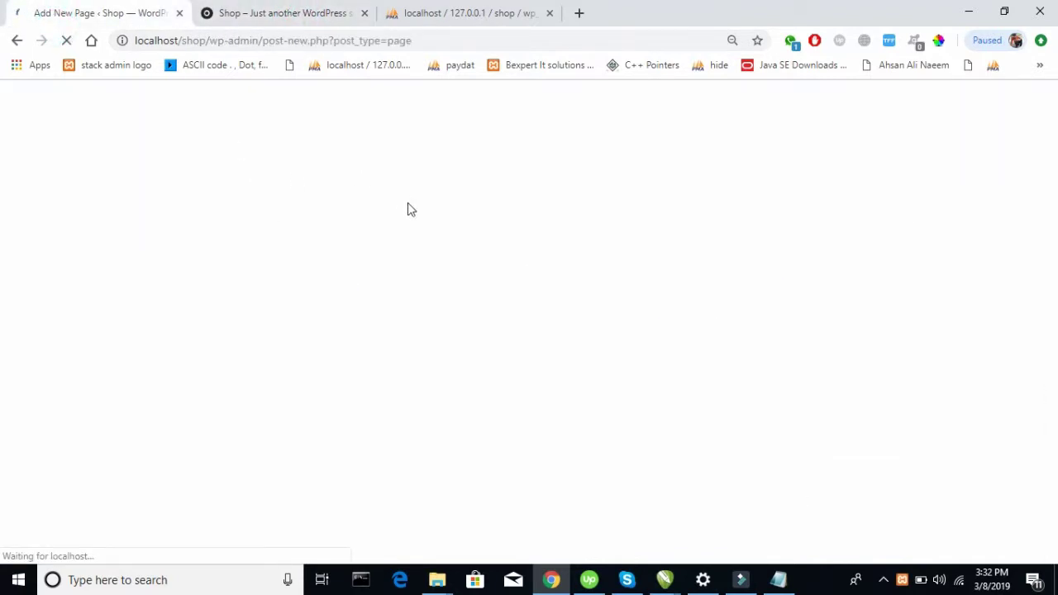
{"action": "left_click", "coordinate": [390, 213]}
{"action": "type", "text": "Shop"}
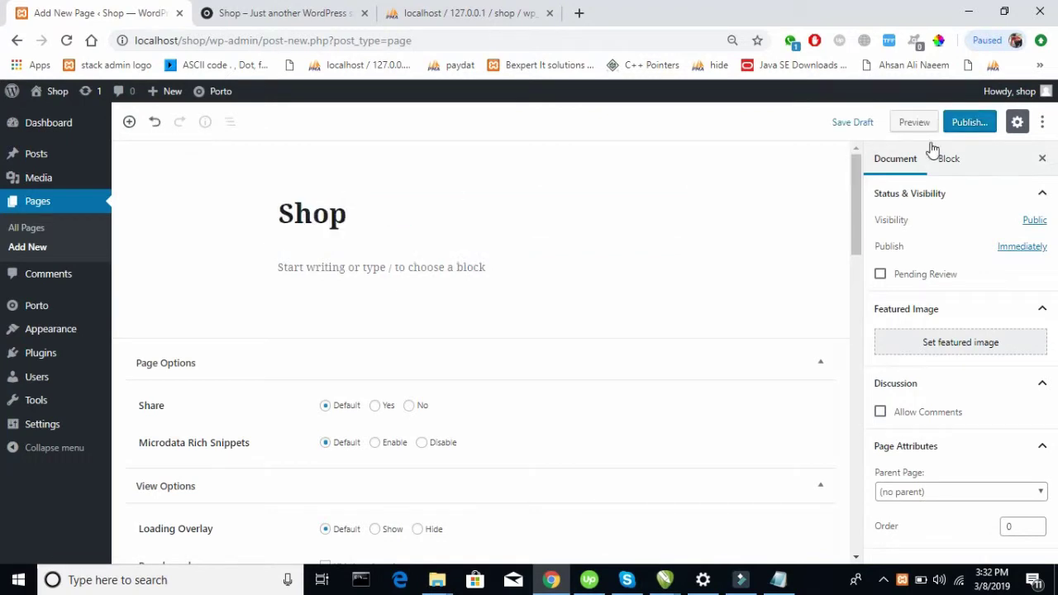
{"action": "left_click", "coordinate": [978, 121]}
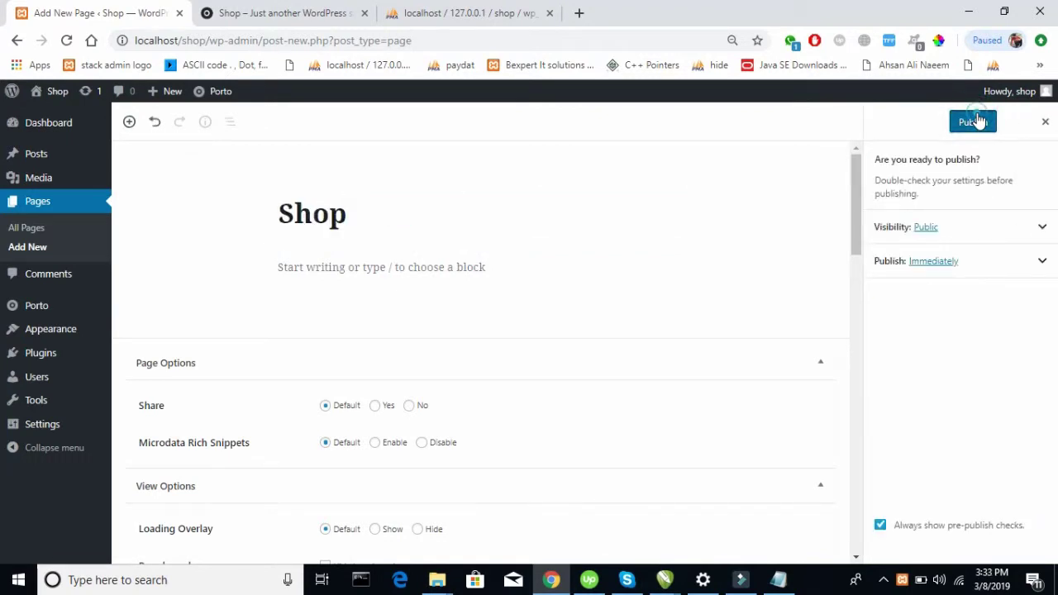
{"action": "left_click", "coordinate": [971, 121]}
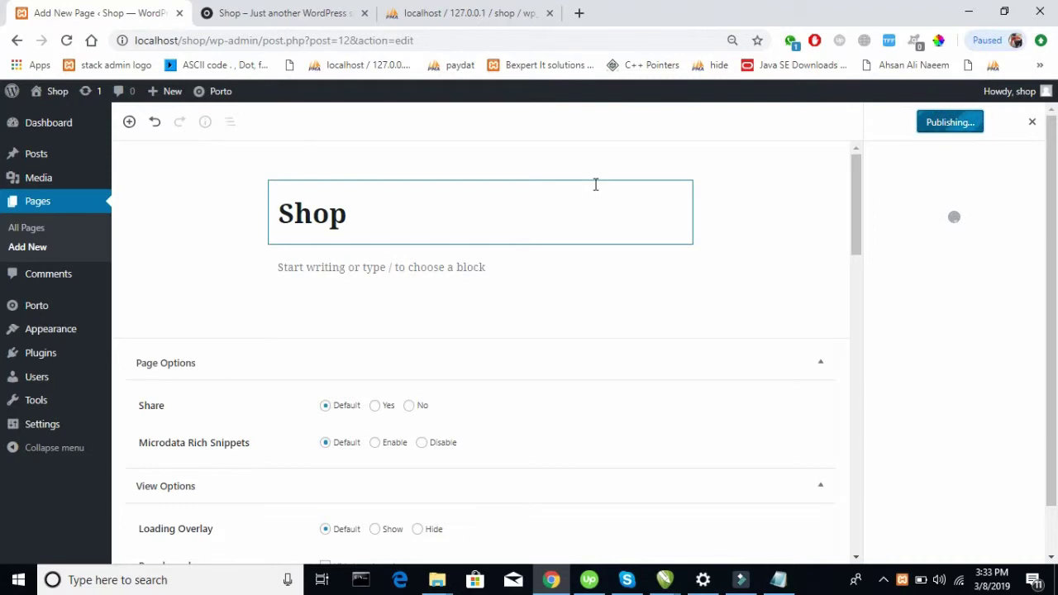
Add a new page titled Contact and publish it.
{"action": "left_click", "coordinate": [63, 253]}
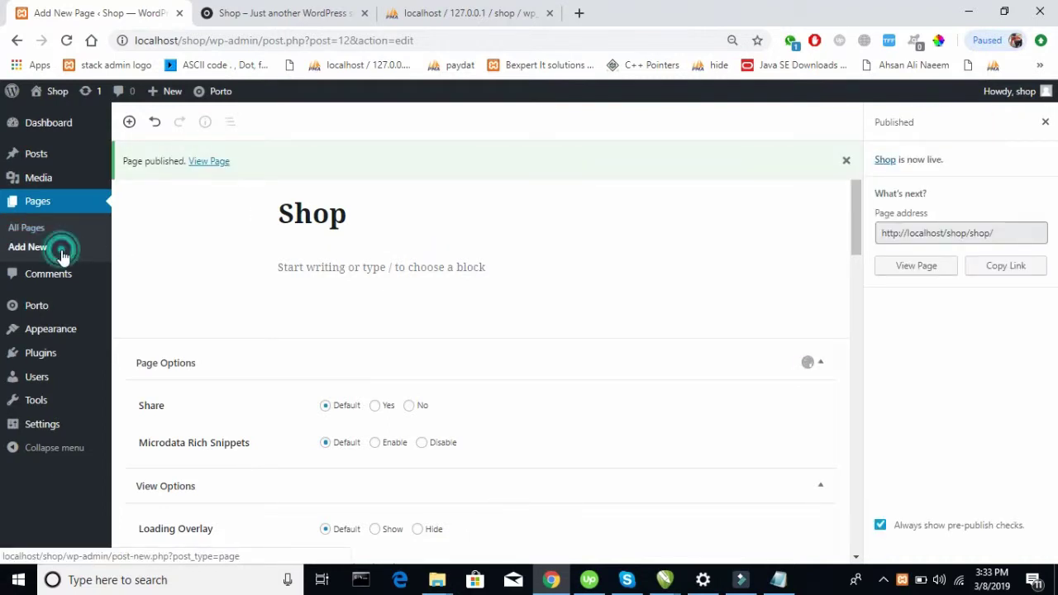
{"action": "left_click", "coordinate": [35, 246]}
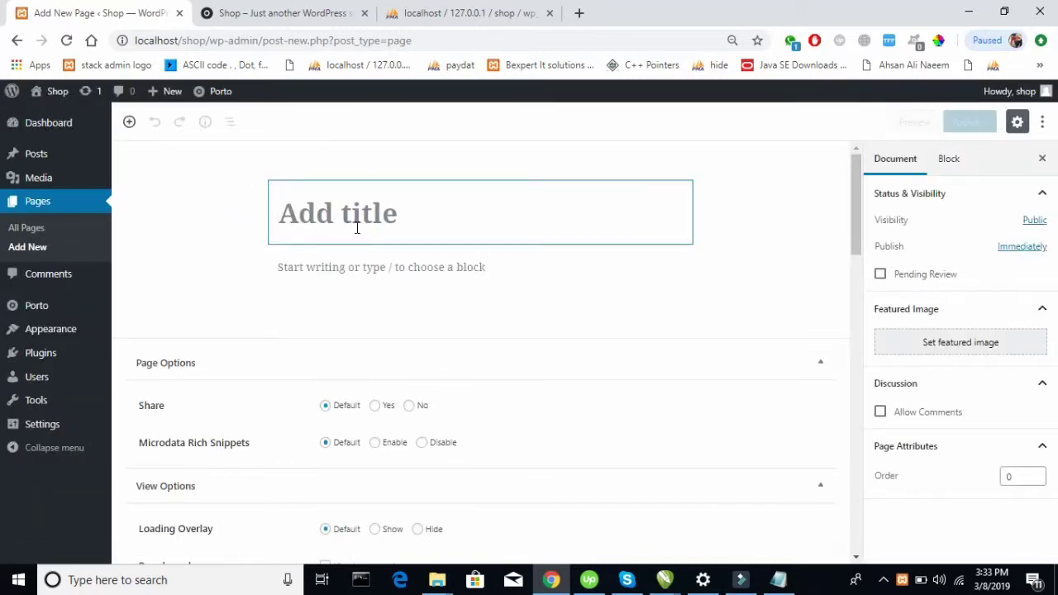
{"action": "type", "text": "Cin"}
{"action": "key", "text": "BackSpace"}
{"action": "key", "text": "BackSpace"}
{"action": "type", "text": "ontact"}
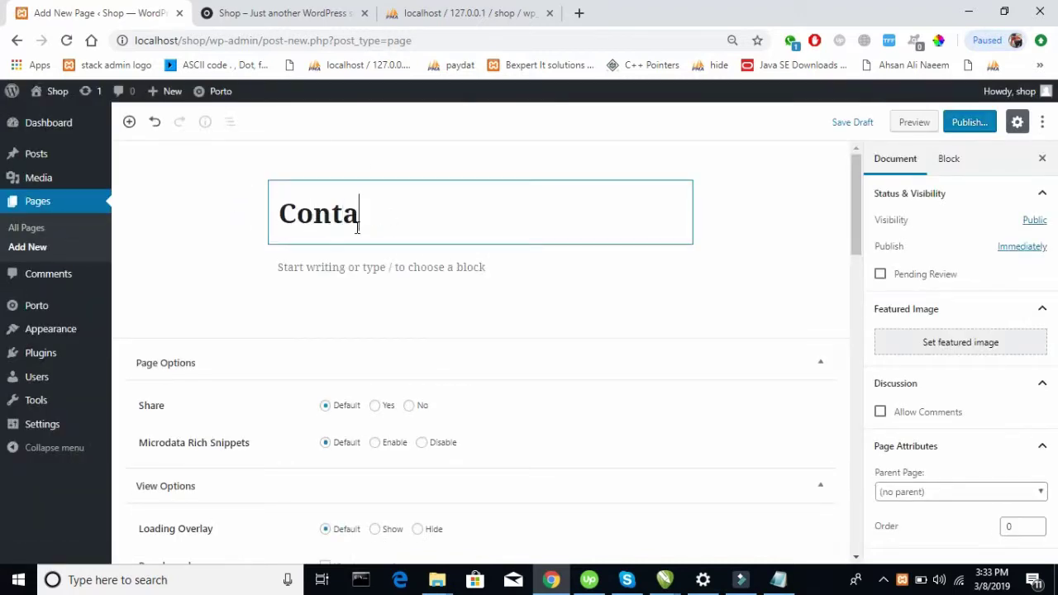
{"action": "left_click", "coordinate": [980, 121]}
{"action": "left_click", "coordinate": [980, 122]}
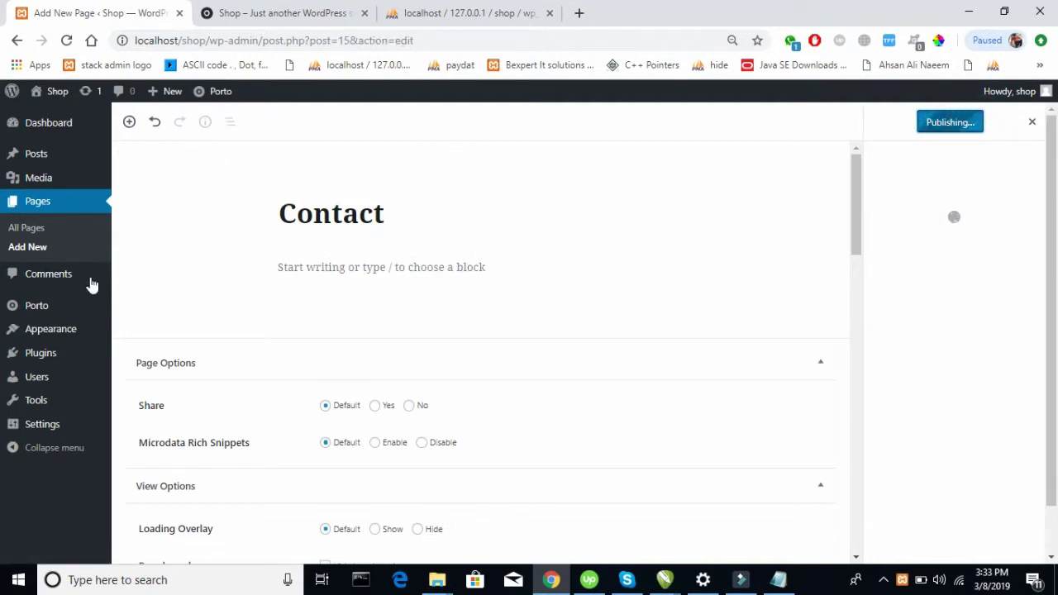
Open the site's menu management and create a navigation menu named main.
{"action": "mouse_move", "coordinate": [85, 333]}
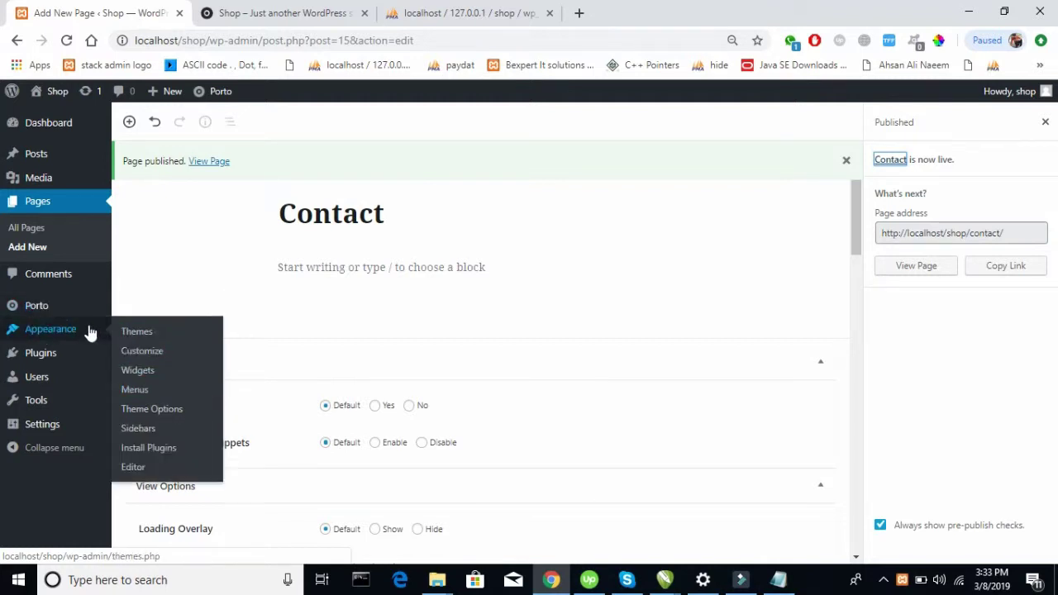
{"action": "left_click", "coordinate": [136, 390]}
{"action": "left_click", "coordinate": [136, 390]}
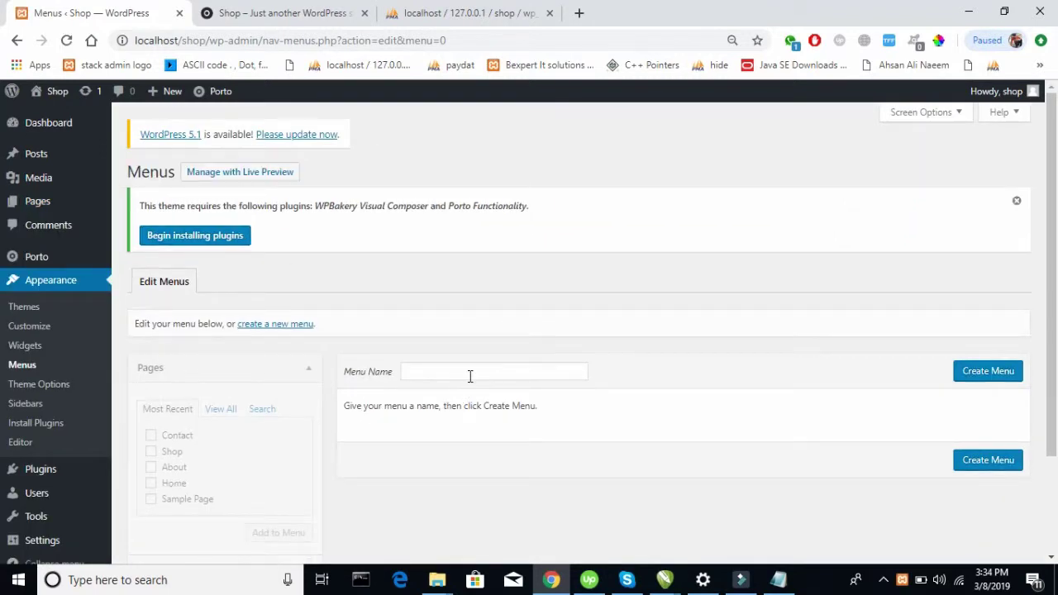
{"action": "left_click", "coordinate": [469, 376]}
{"action": "type", "text": "mina"}
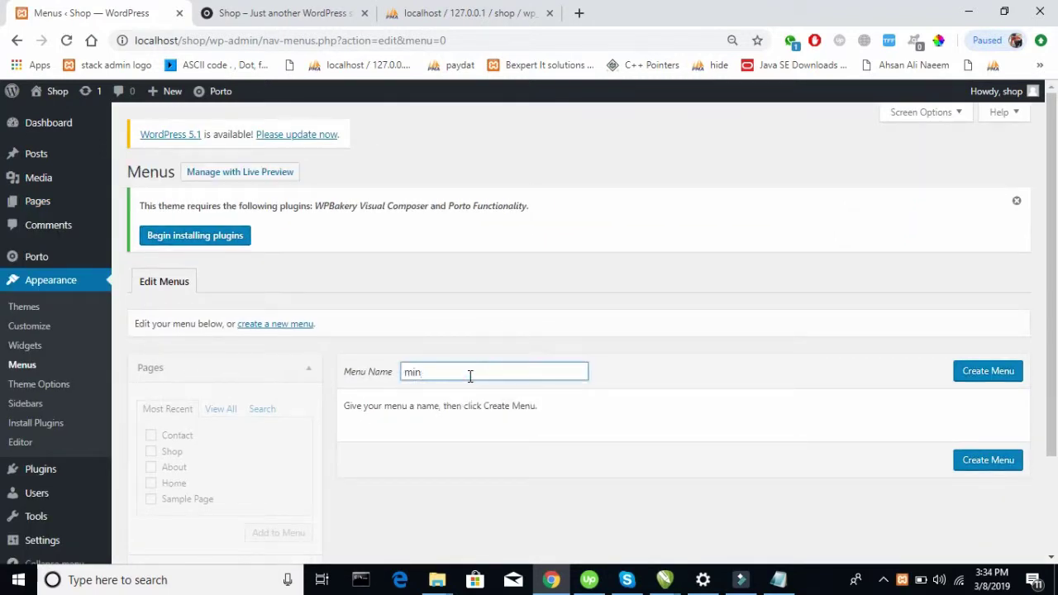
{"action": "key", "text": "BackSpace"}
{"action": "key", "text": "BackSpace"}
{"action": "type", "text": "ain"}
{"action": "left_click", "coordinate": [989, 374]}
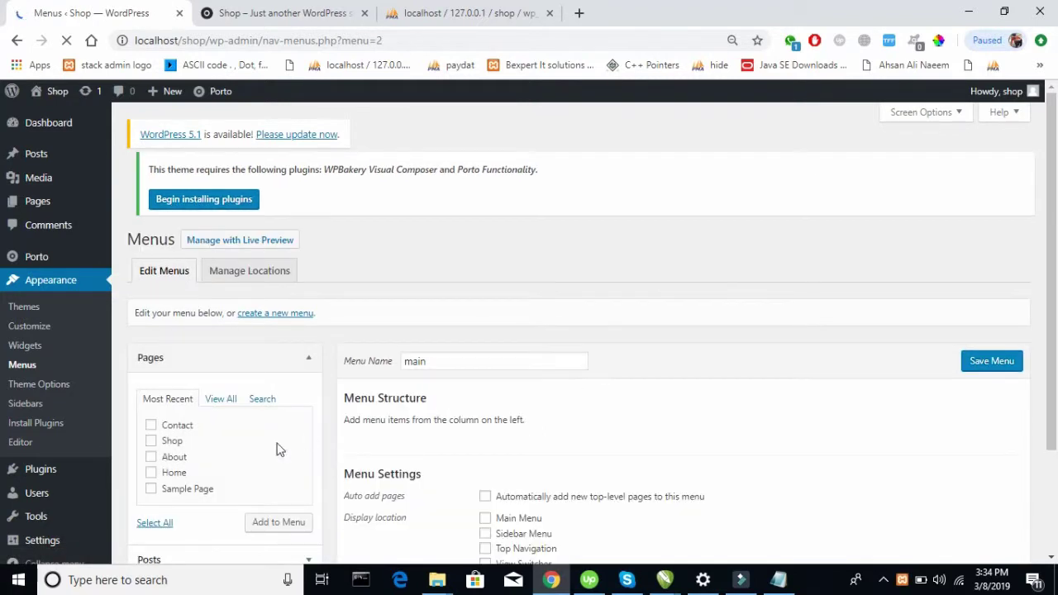
Add the Contact, Shop, About and Home pages to the main menu, leaving out Sample Page.
{"action": "scroll", "coordinate": [261, 449], "scroll_direction": "down", "scroll_amount": 1}
{"action": "left_click", "coordinate": [155, 446]}
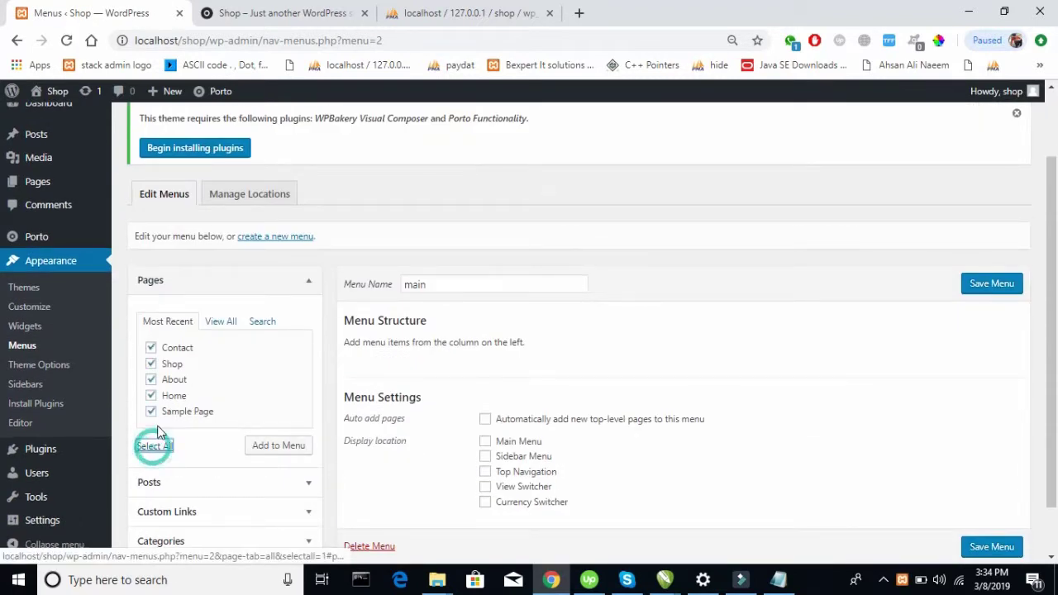
{"action": "left_click", "coordinate": [151, 411]}
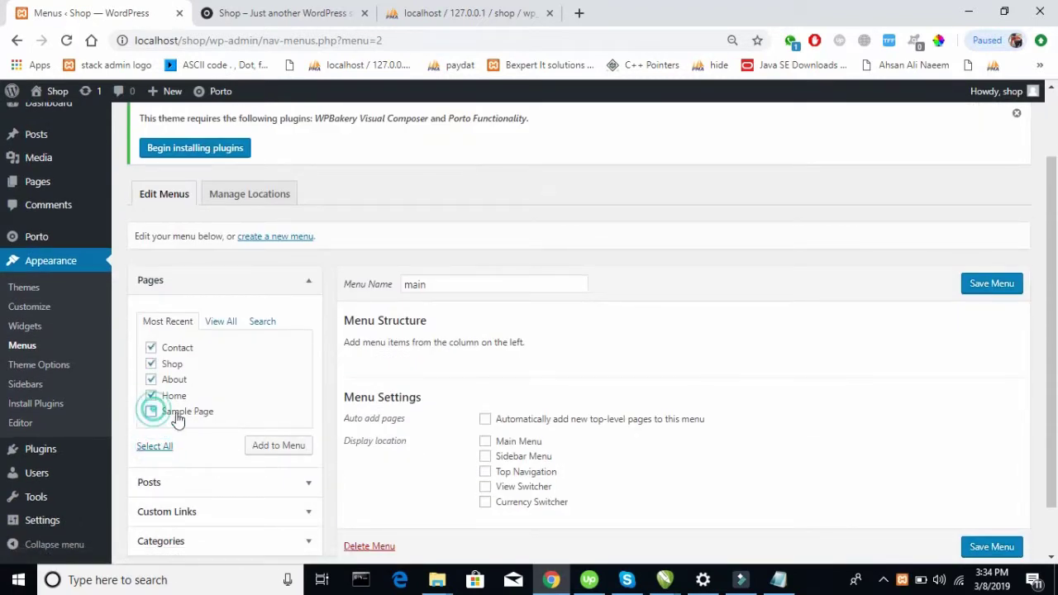
{"action": "left_click", "coordinate": [263, 447]}
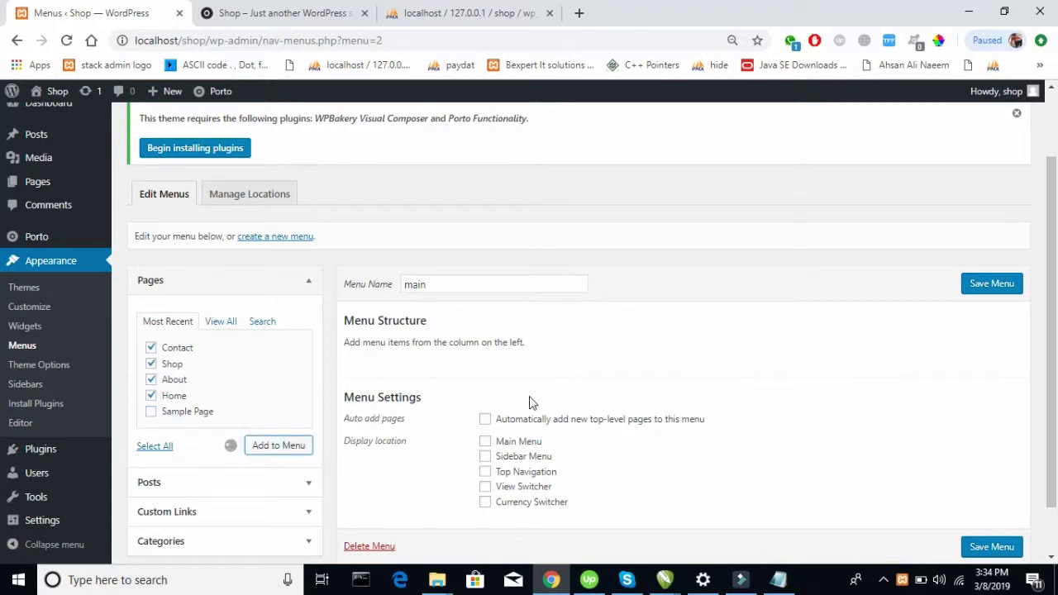
Look through the posts, custom links and categories that can be added as menu items.
{"action": "scroll", "coordinate": [531, 402], "scroll_direction": "down", "scroll_amount": 1}
{"action": "scroll", "coordinate": [530, 402], "scroll_direction": "down", "scroll_amount": 1}
{"action": "left_click", "coordinate": [309, 421]}
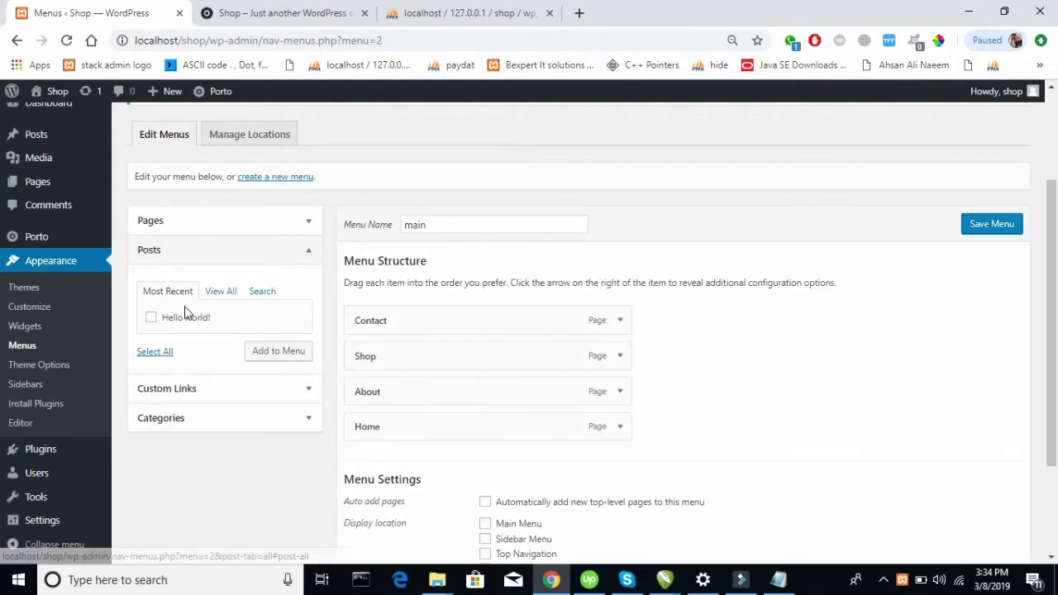
{"action": "left_click", "coordinate": [248, 381]}
{"action": "scroll", "coordinate": [248, 385], "scroll_direction": "down", "scroll_amount": 2}
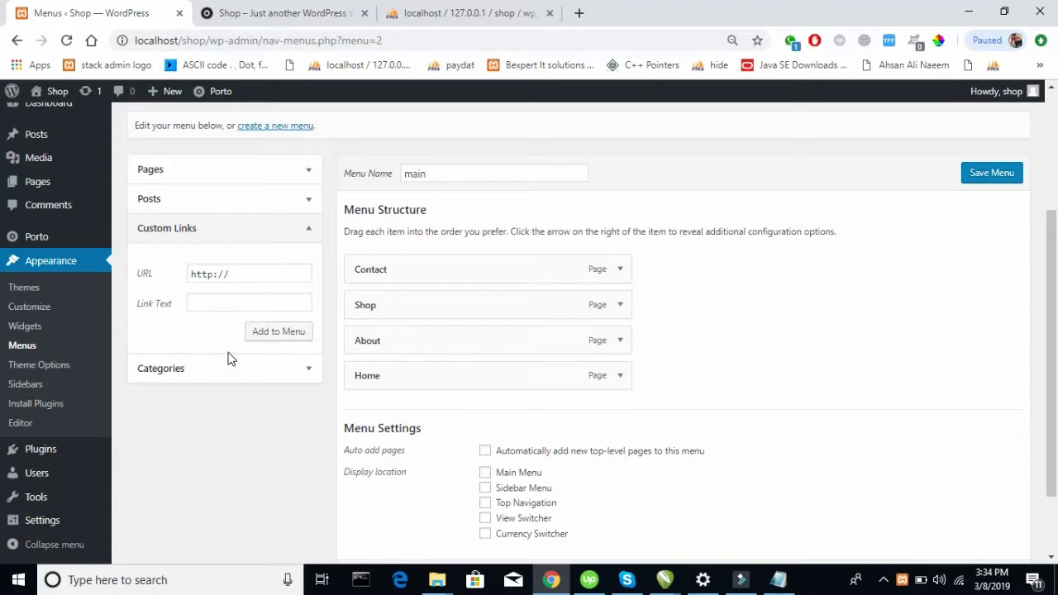
{"action": "left_click", "coordinate": [229, 367]}
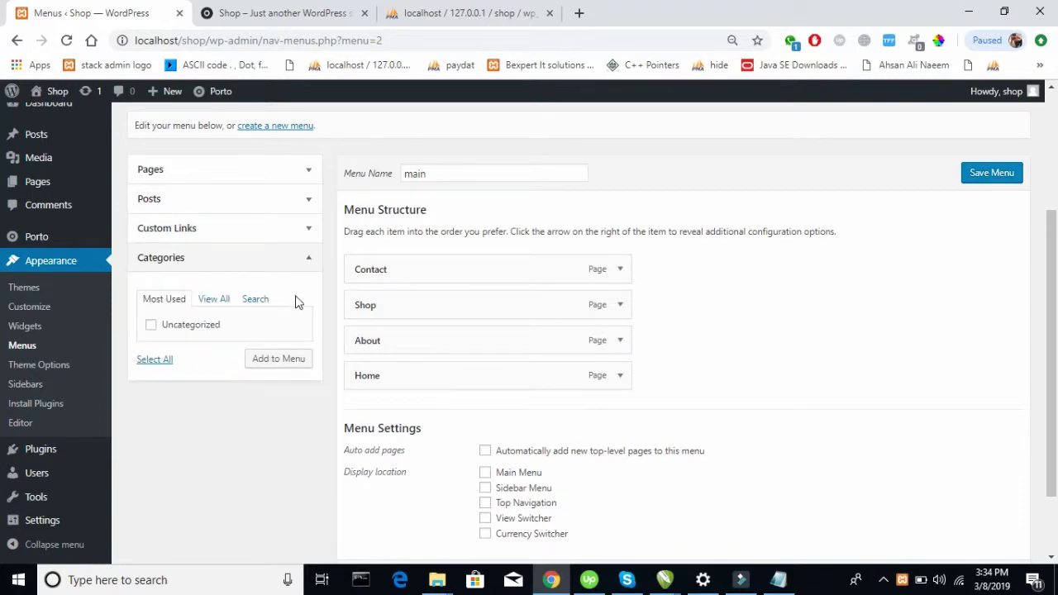
{"action": "left_click", "coordinate": [305, 262]}
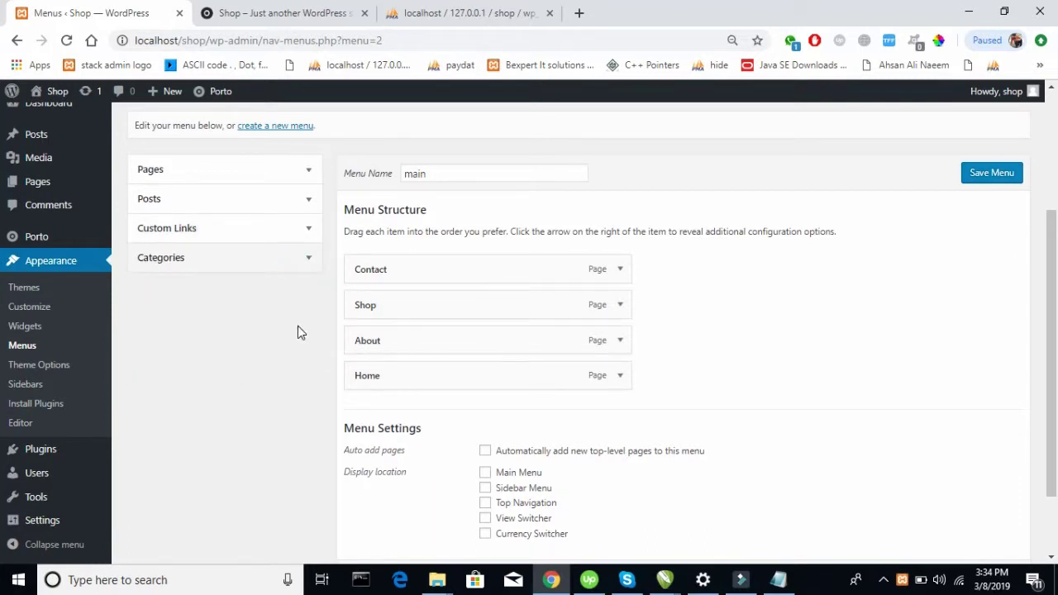
{"action": "left_click", "coordinate": [307, 178]}
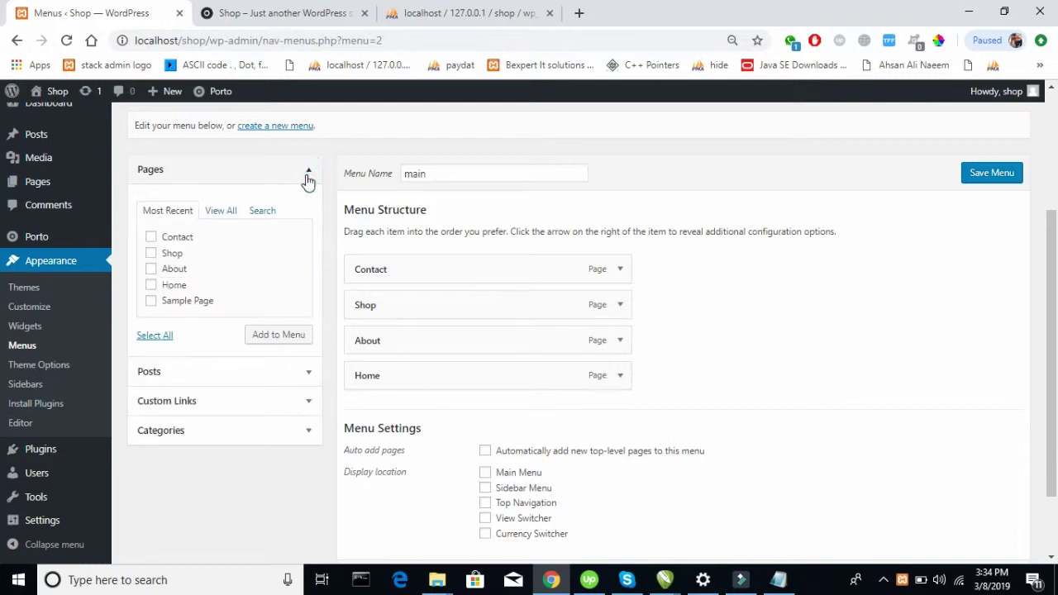
{"action": "left_click", "coordinate": [308, 175]}
Reorder the menu items to Home, Shop, About, Contact, and save the menu with Main Menu as its display location.
{"action": "left_click_drag", "start_coordinate": [373, 376], "coordinate": [378, 253]}
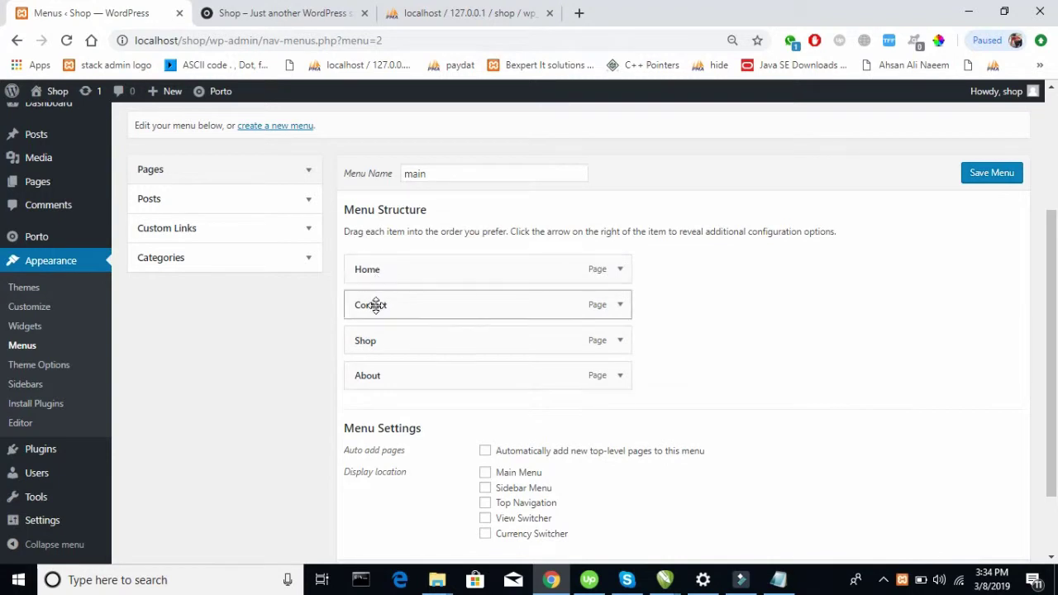
{"action": "left_click_drag", "start_coordinate": [373, 307], "coordinate": [373, 376]}
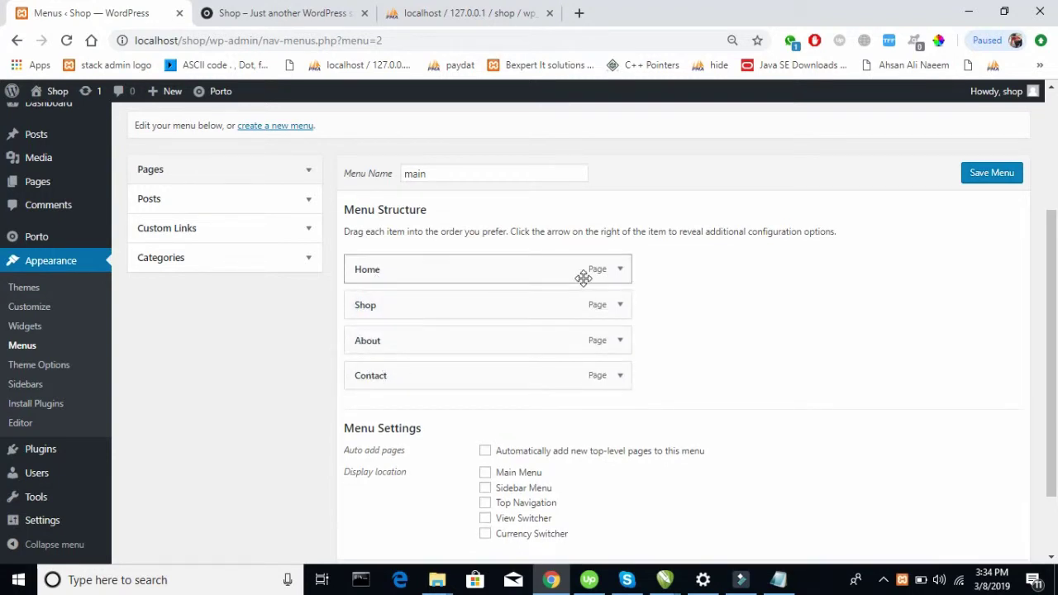
{"action": "left_click", "coordinate": [501, 475]}
{"action": "left_click", "coordinate": [973, 175]}
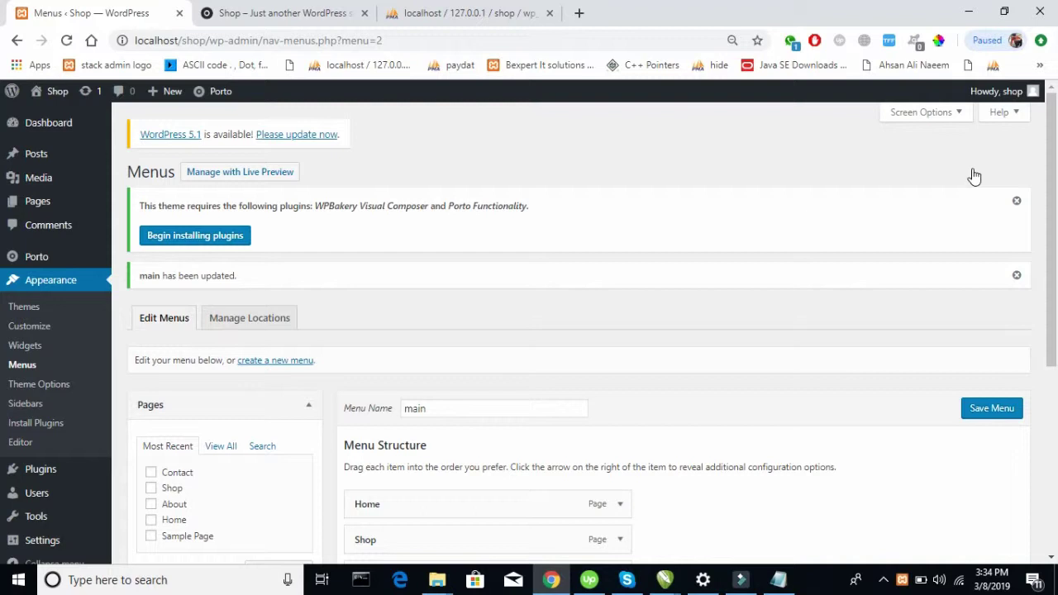
{"action": "scroll", "coordinate": [848, 341], "scroll_direction": "down", "scroll_amount": 4}
{"action": "scroll", "coordinate": [849, 341], "scroll_direction": "up", "scroll_amount": 4}
Create a new page titled Blog in a separate browser tab and publish it.
{"action": "mouse_move", "coordinate": [52, 204]}
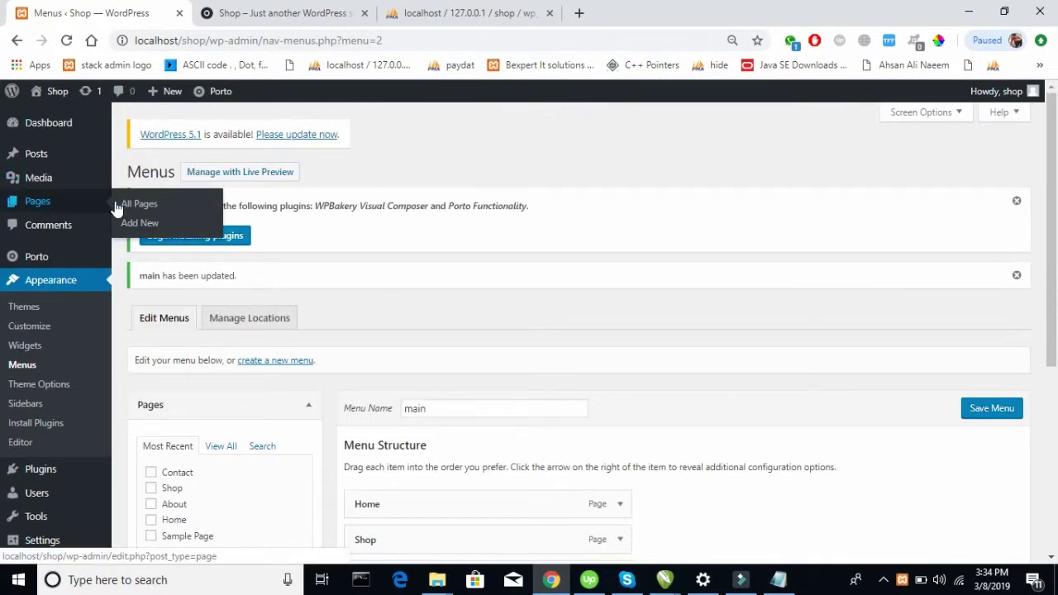
{"action": "right_click", "coordinate": [138, 224]}
{"action": "left_click", "coordinate": [157, 229]}
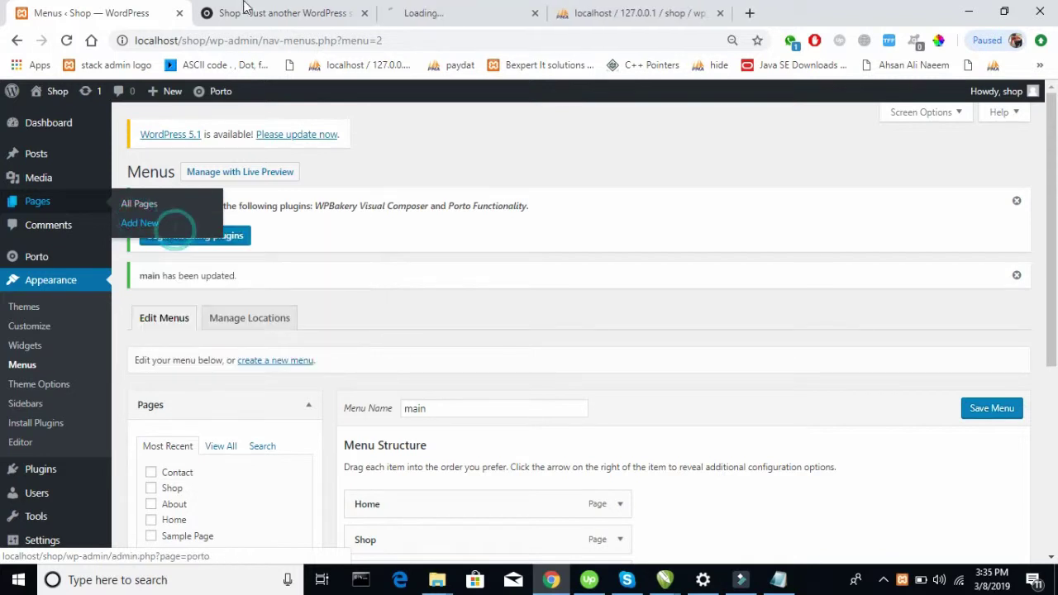
{"action": "left_click_drag", "start_coordinate": [476, 7], "coordinate": [322, 7]}
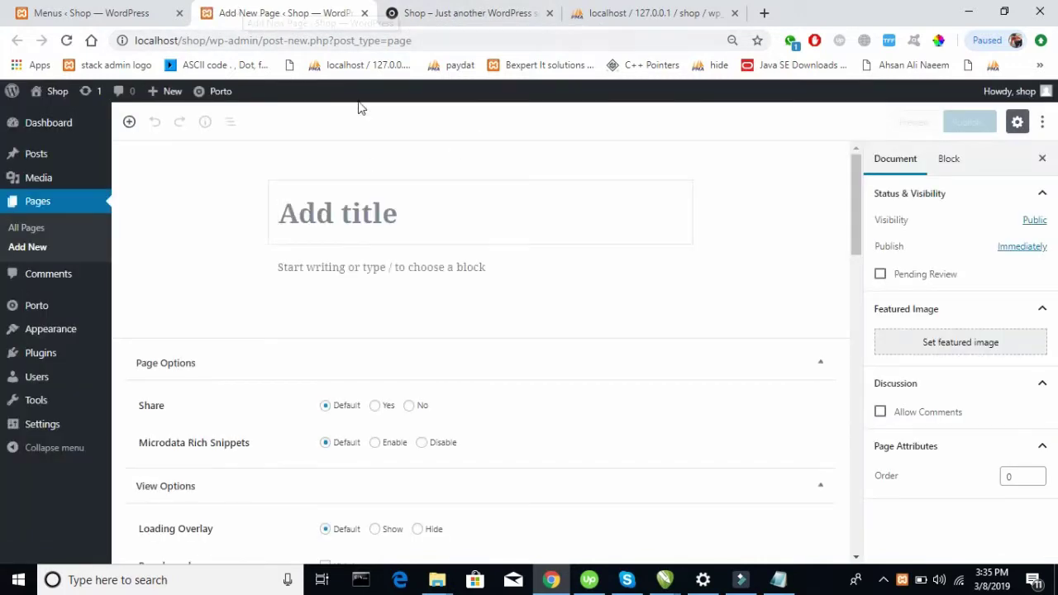
{"action": "type", "text": "Blog"}
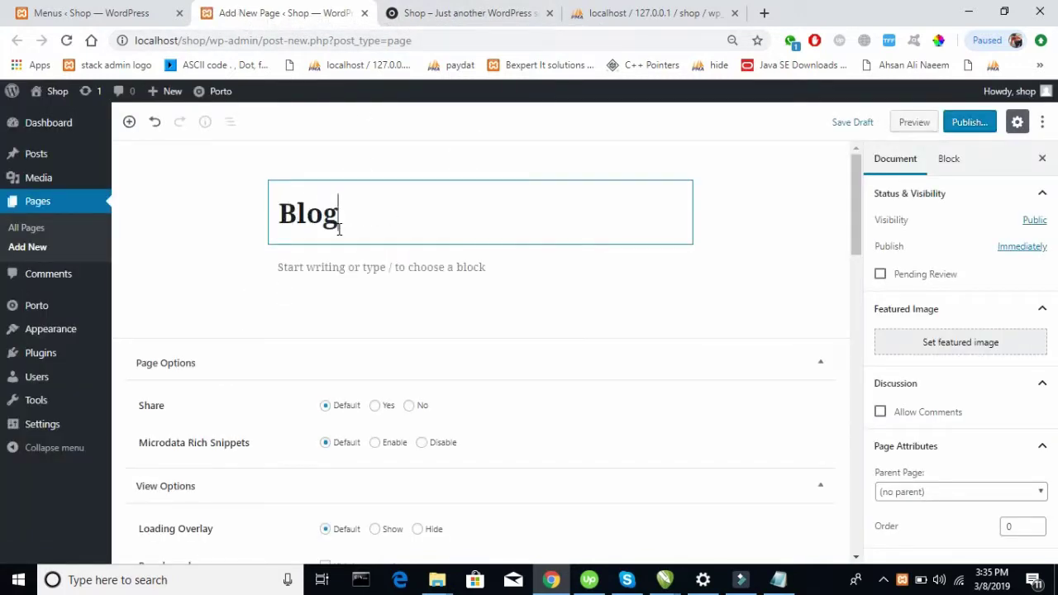
{"action": "left_click", "coordinate": [982, 131]}
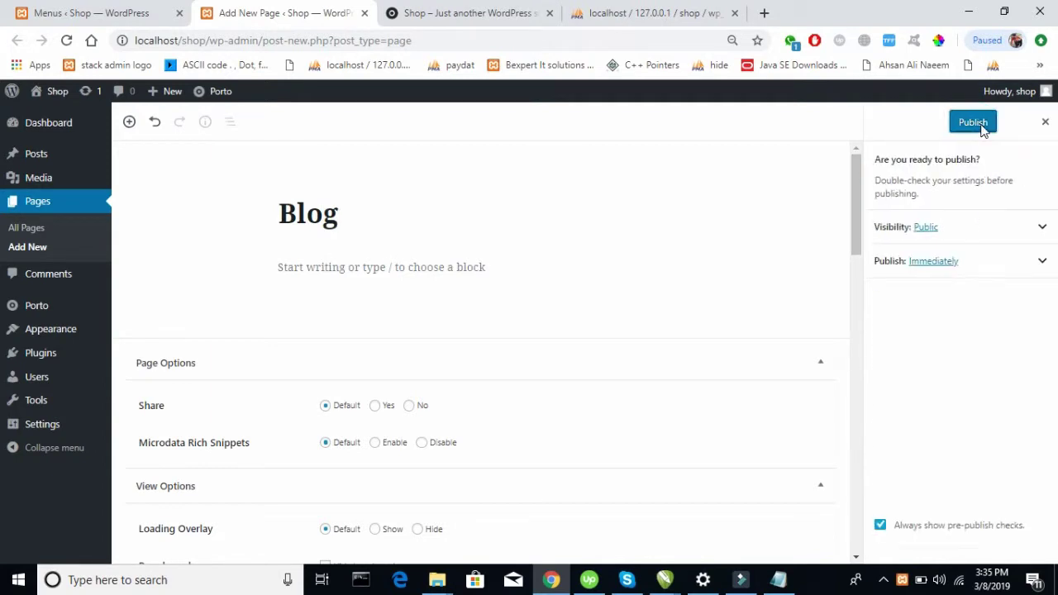
{"action": "left_click", "coordinate": [982, 130]}
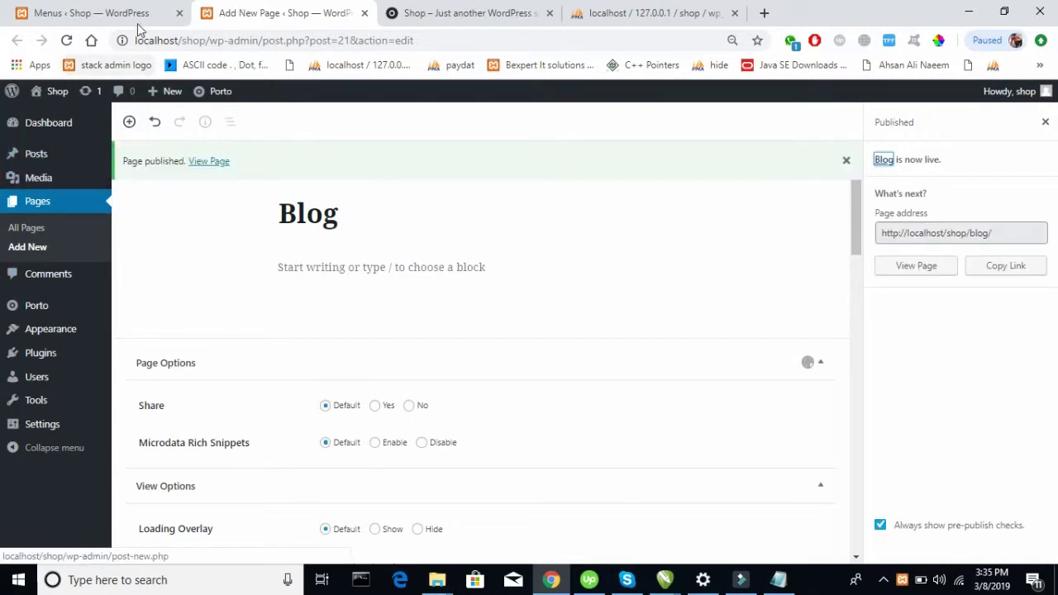
Add the Blog page to the main menu between Shop and About, and save the menu.
{"action": "left_click", "coordinate": [118, 7]}
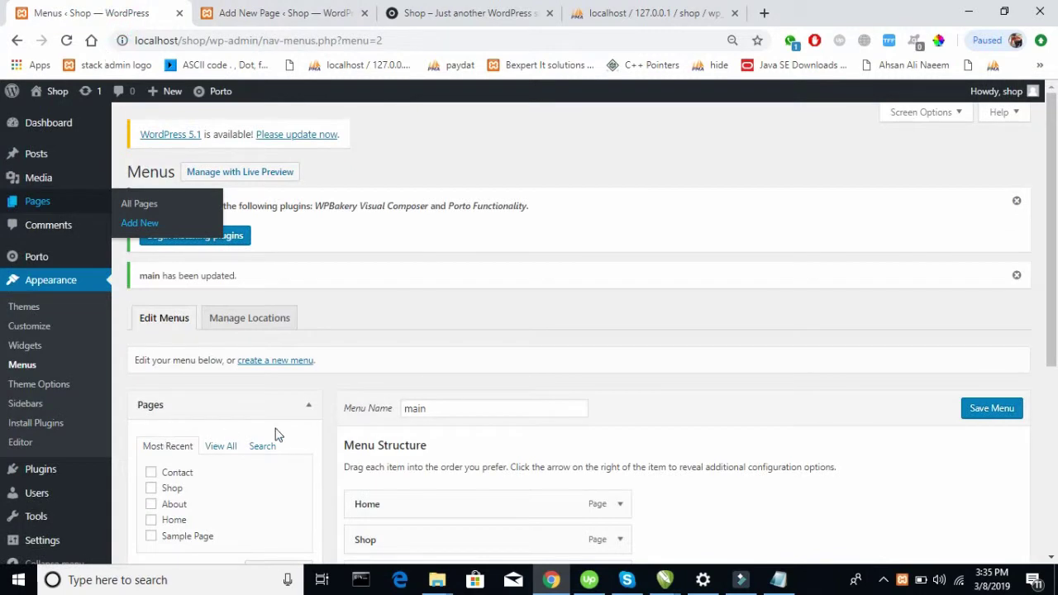
{"action": "scroll", "coordinate": [279, 434], "scroll_direction": "down", "scroll_amount": 1}
{"action": "scroll", "coordinate": [279, 434], "scroll_direction": "down", "scroll_amount": 1}
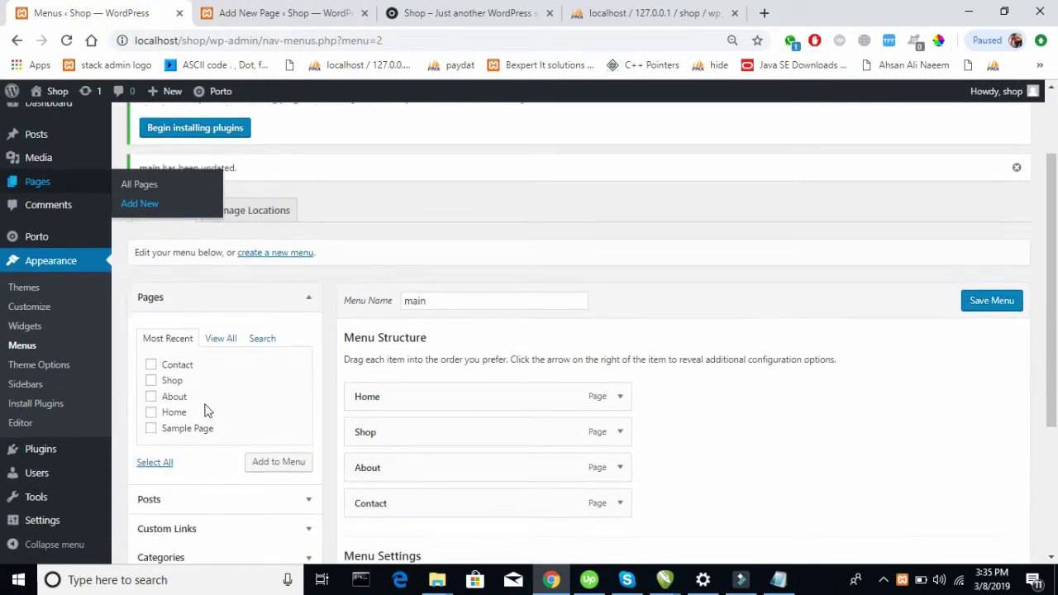
{"action": "left_click", "coordinate": [69, 41]}
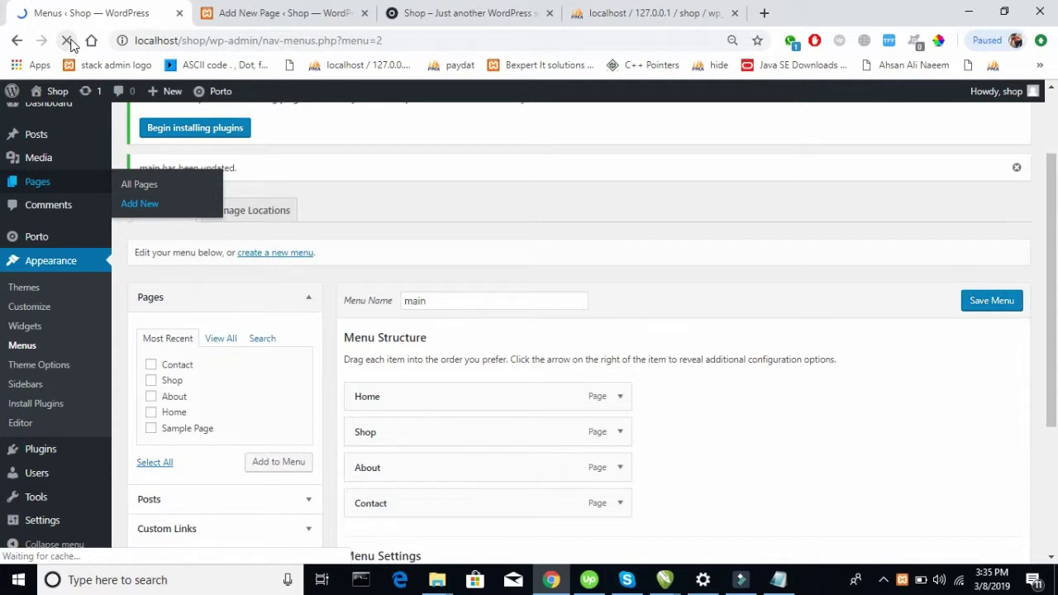
{"action": "left_click", "coordinate": [168, 329]}
{"action": "left_click", "coordinate": [258, 441]}
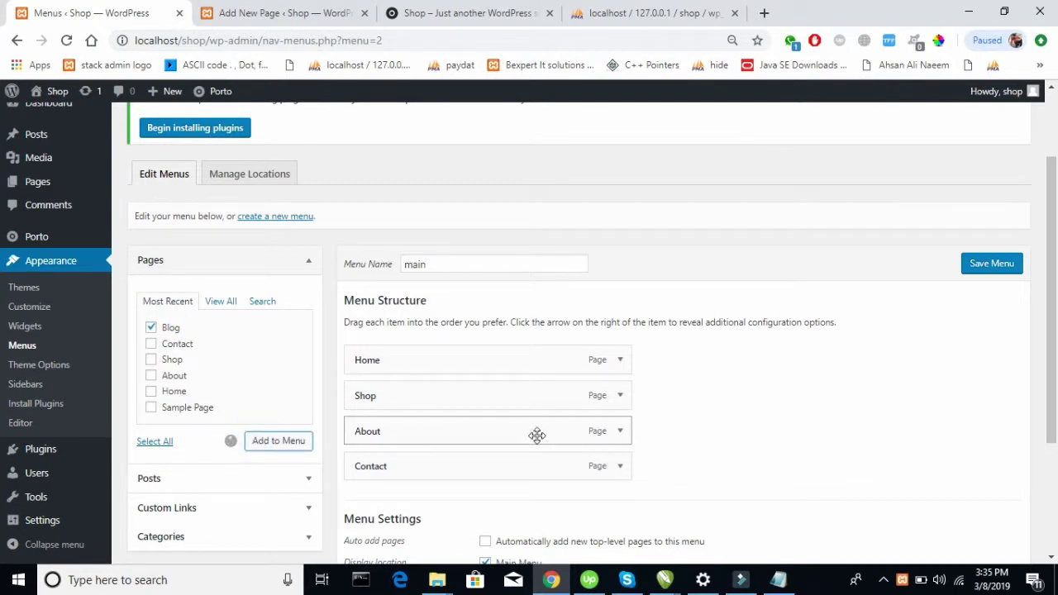
{"action": "left_click_drag", "start_coordinate": [443, 502], "coordinate": [422, 425]}
{"action": "left_click", "coordinate": [972, 263]}
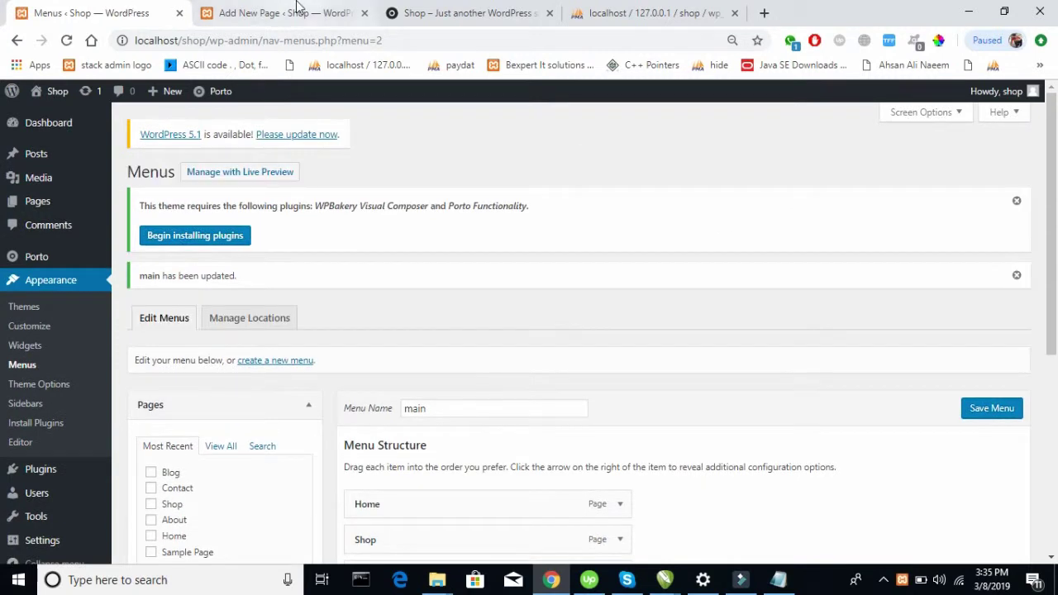
Reload the shop's front page, close the Blog page editor, and check the navigation menu and homepage content.
{"action": "left_click", "coordinate": [295, 19]}
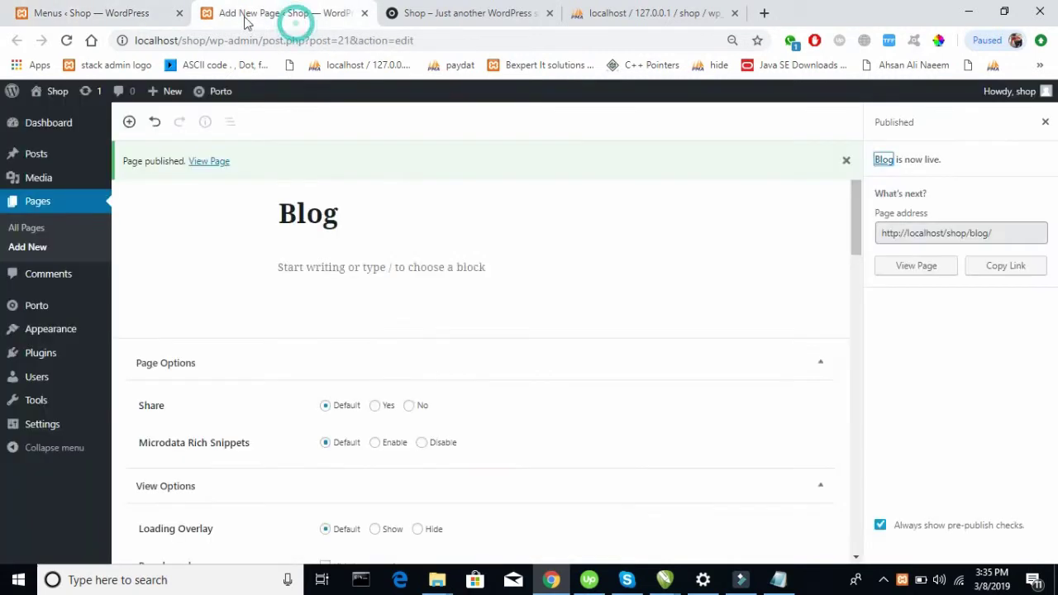
{"action": "left_click", "coordinate": [397, 15]}
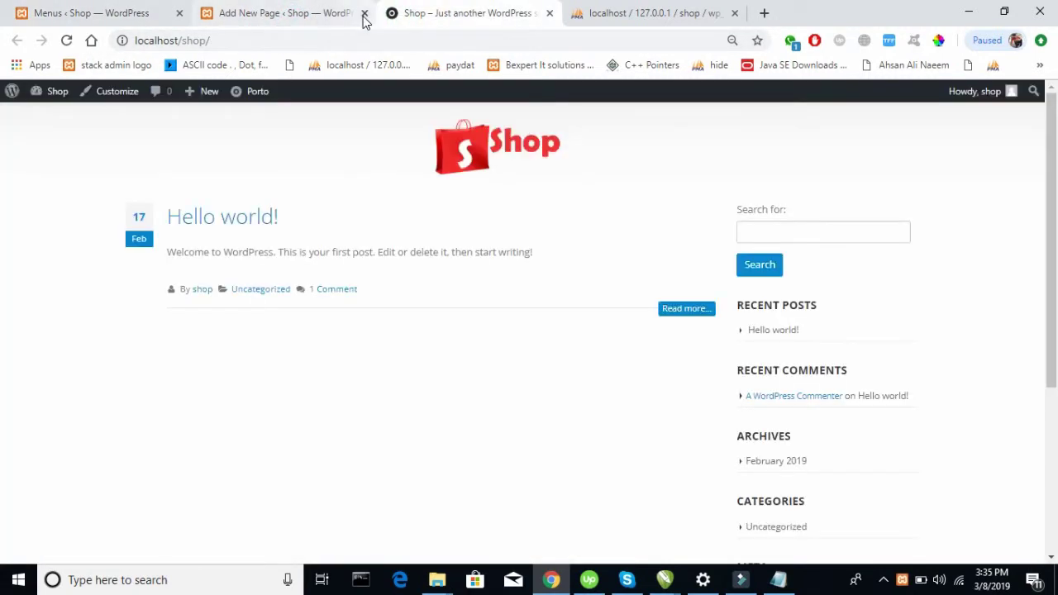
{"action": "left_click", "coordinate": [65, 42]}
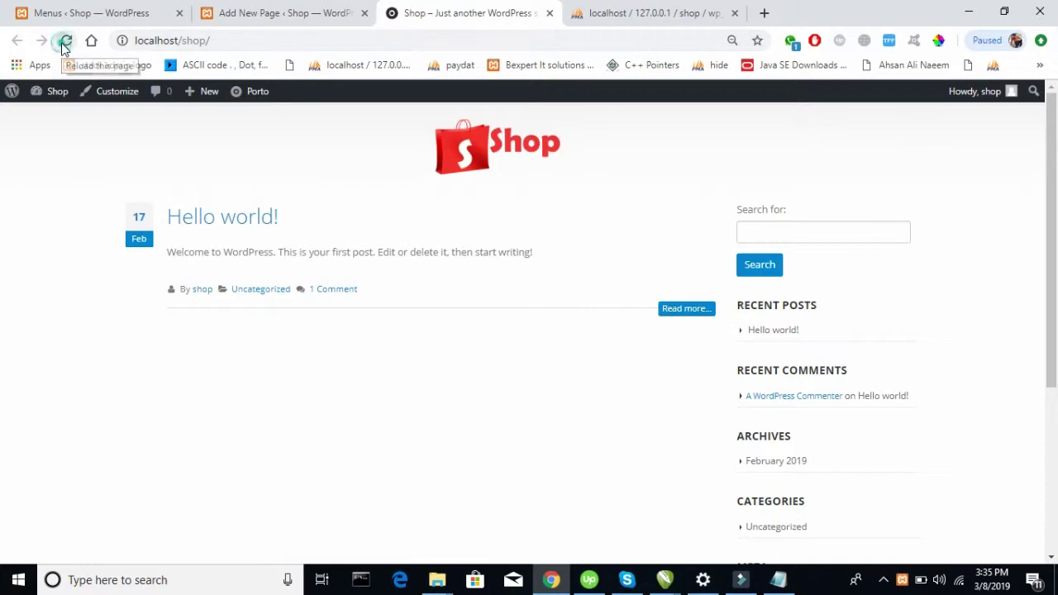
{"action": "left_click", "coordinate": [364, 13]}
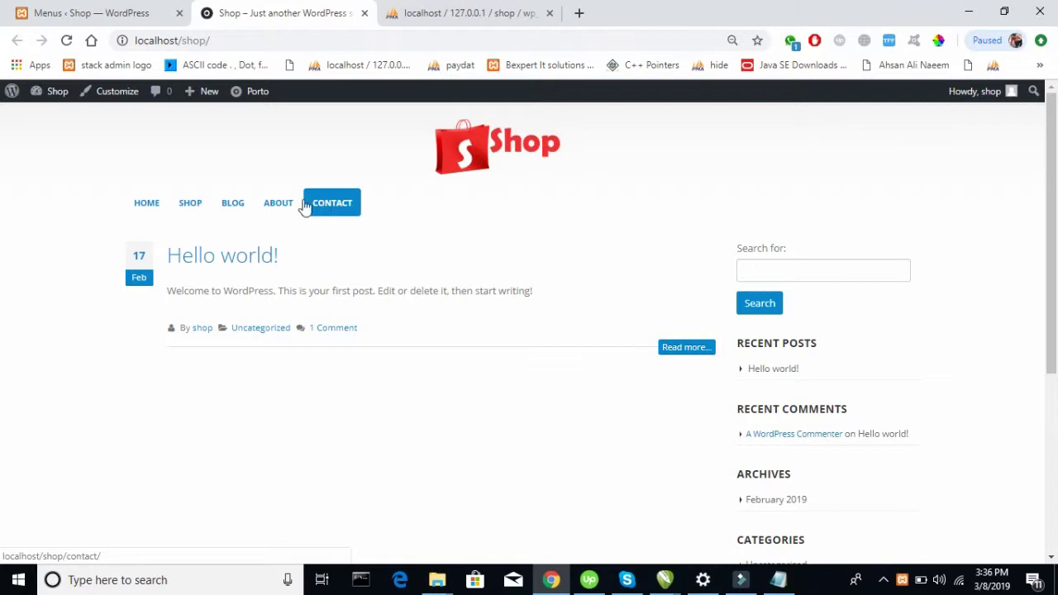
{"action": "left_click", "coordinate": [157, 12]}
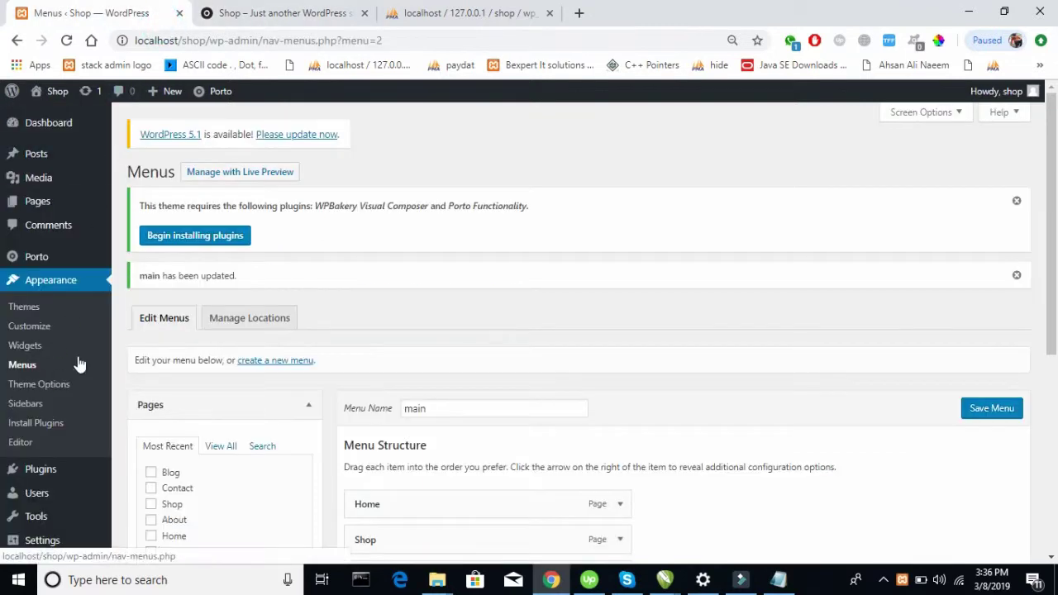
{"action": "left_click", "coordinate": [248, 16]}
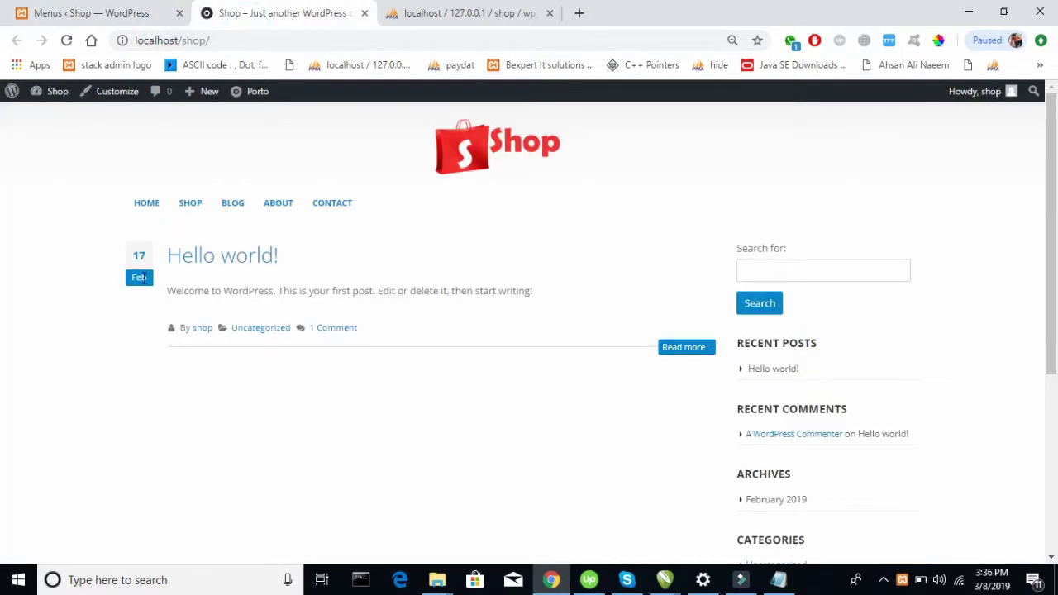
{"action": "left_click_drag", "start_coordinate": [71, 253], "coordinate": [481, 329]}
{"action": "left_click", "coordinate": [487, 408]}
Customize the site to display a static page, with Home as the homepage and Blog as the posts page, and publish the changes.
{"action": "left_click", "coordinate": [104, 10]}
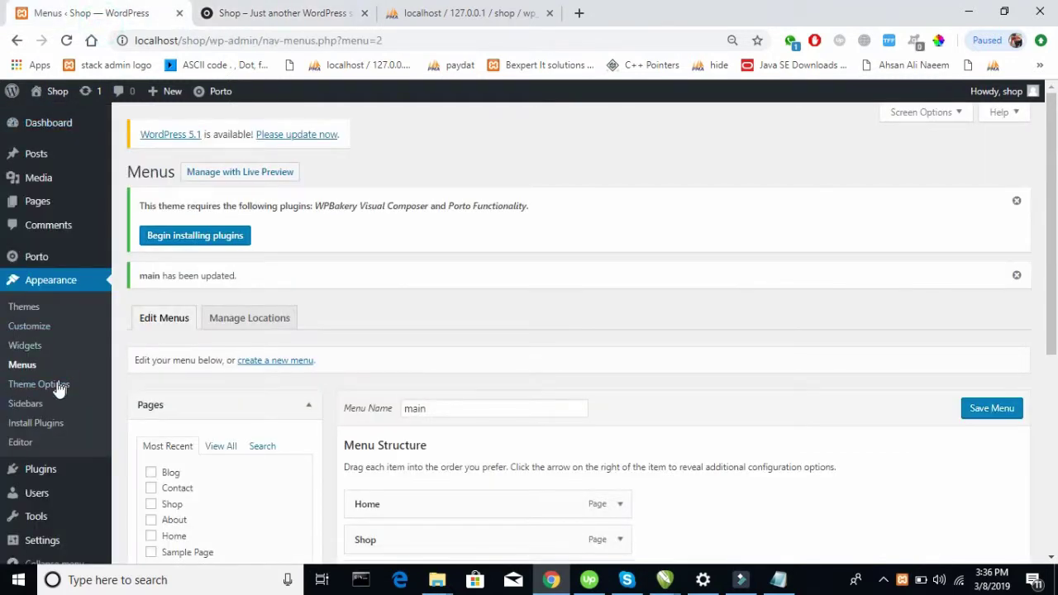
{"action": "left_click", "coordinate": [39, 331]}
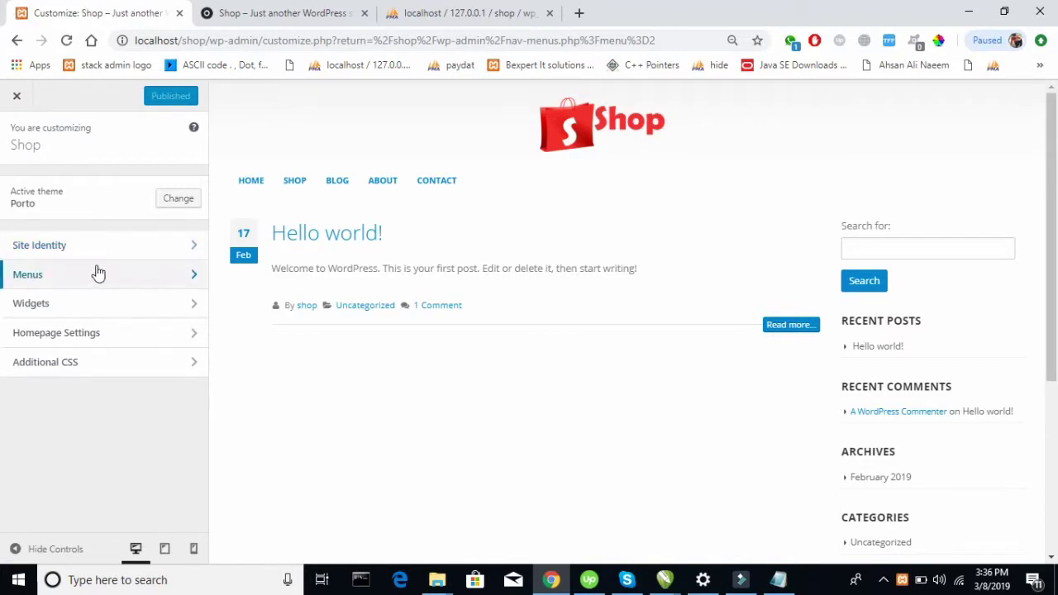
{"action": "left_click", "coordinate": [72, 332]}
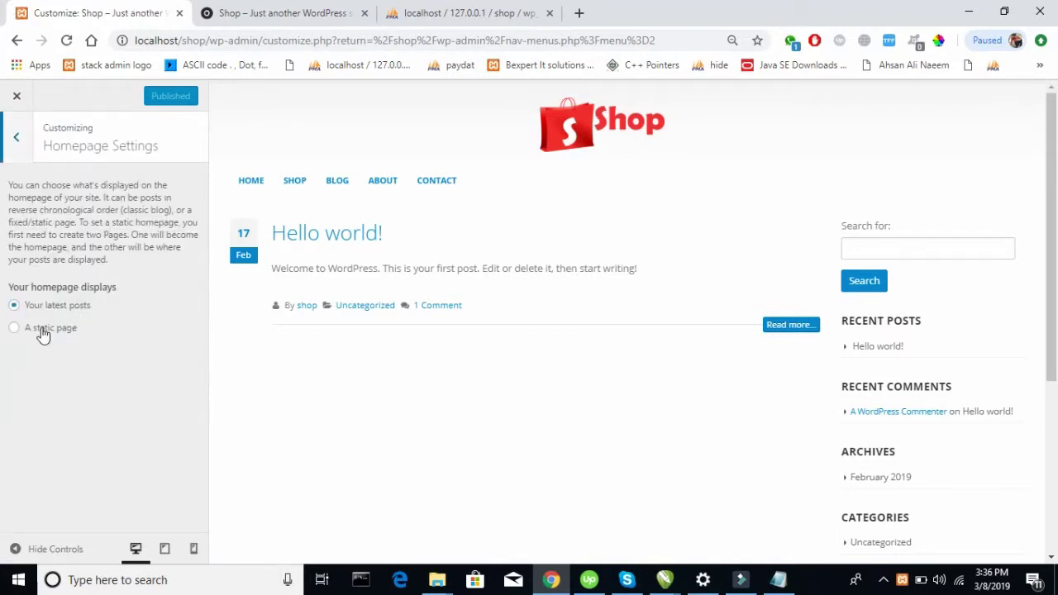
{"action": "left_click", "coordinate": [39, 331]}
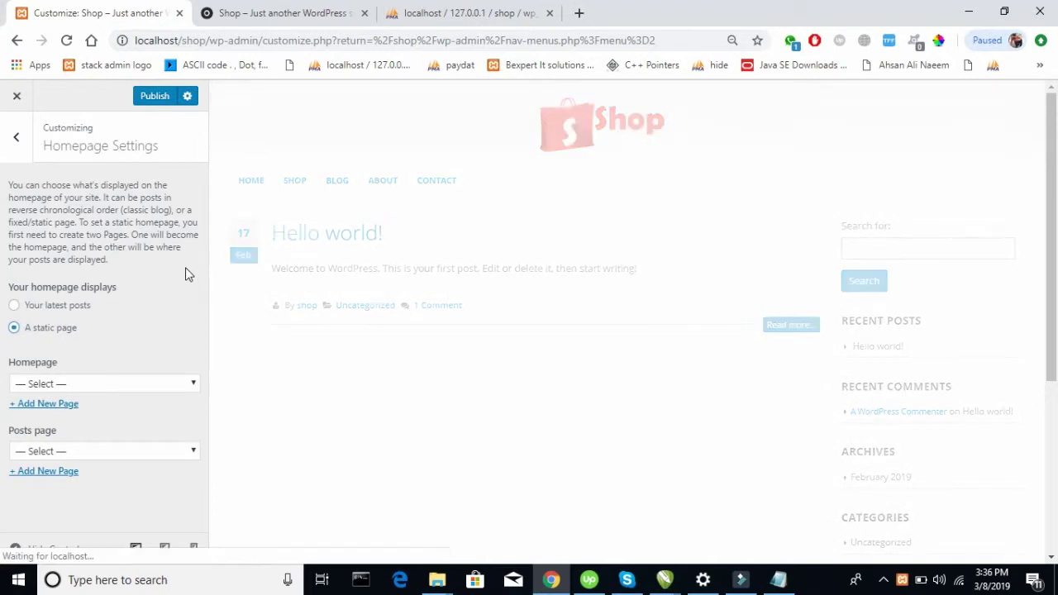
{"action": "left_click", "coordinate": [142, 383]}
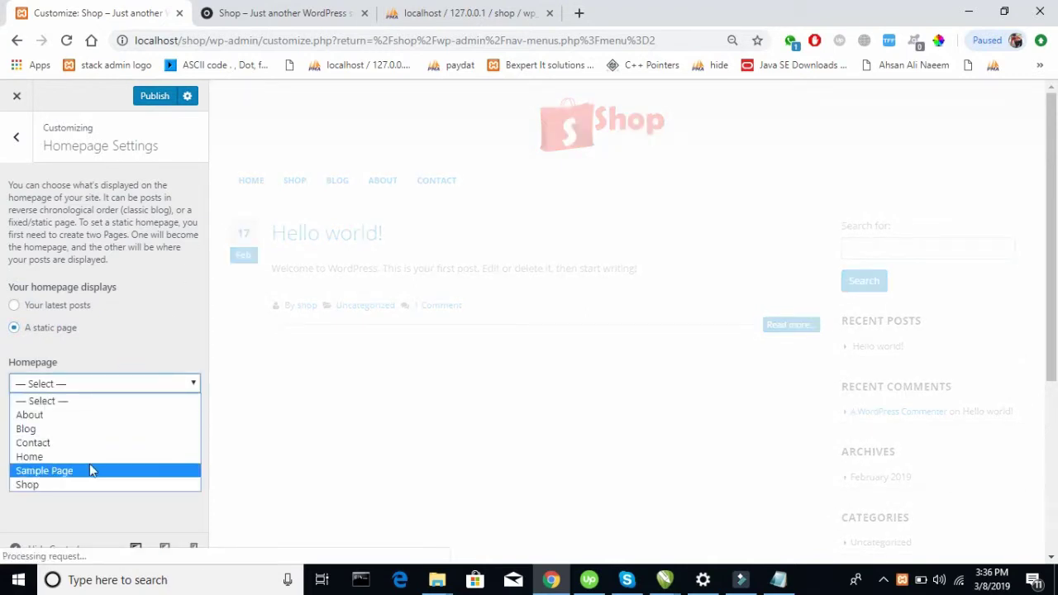
{"action": "left_click", "coordinate": [79, 466]}
{"action": "left_click", "coordinate": [97, 451]}
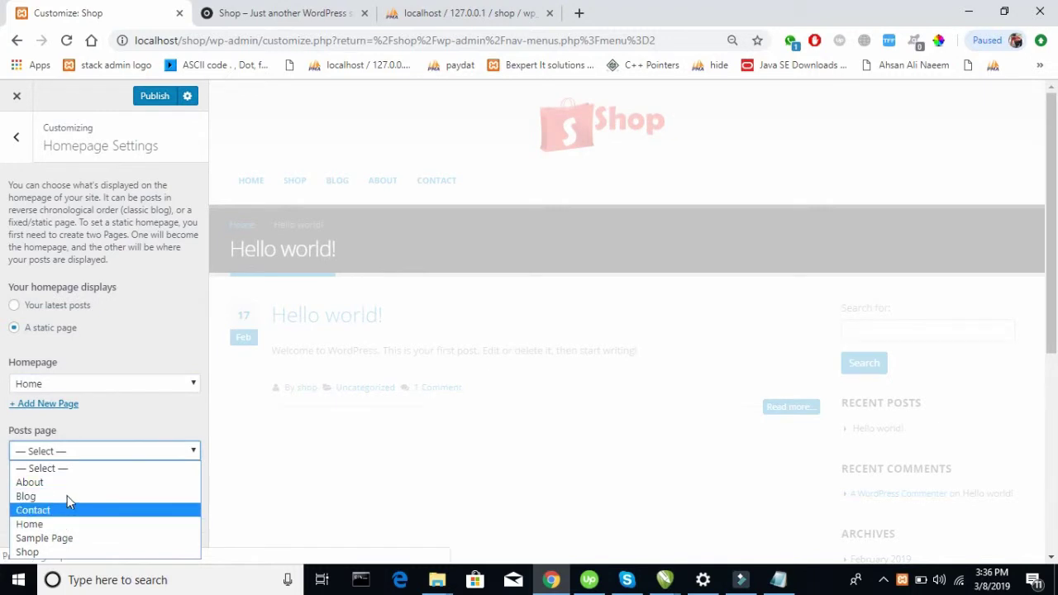
{"action": "left_click", "coordinate": [69, 495]}
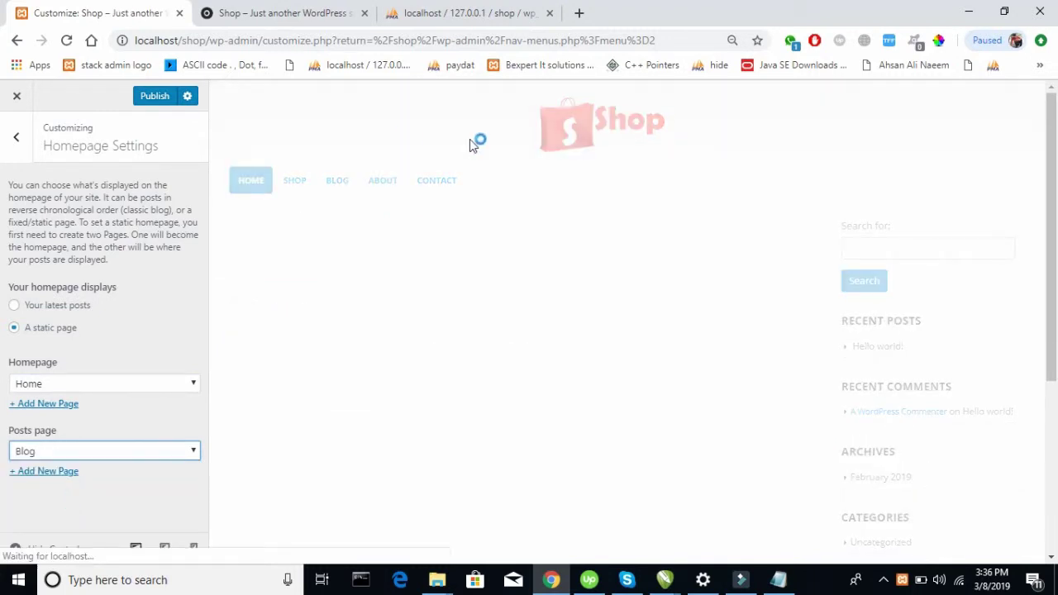
{"action": "left_click", "coordinate": [156, 105]}
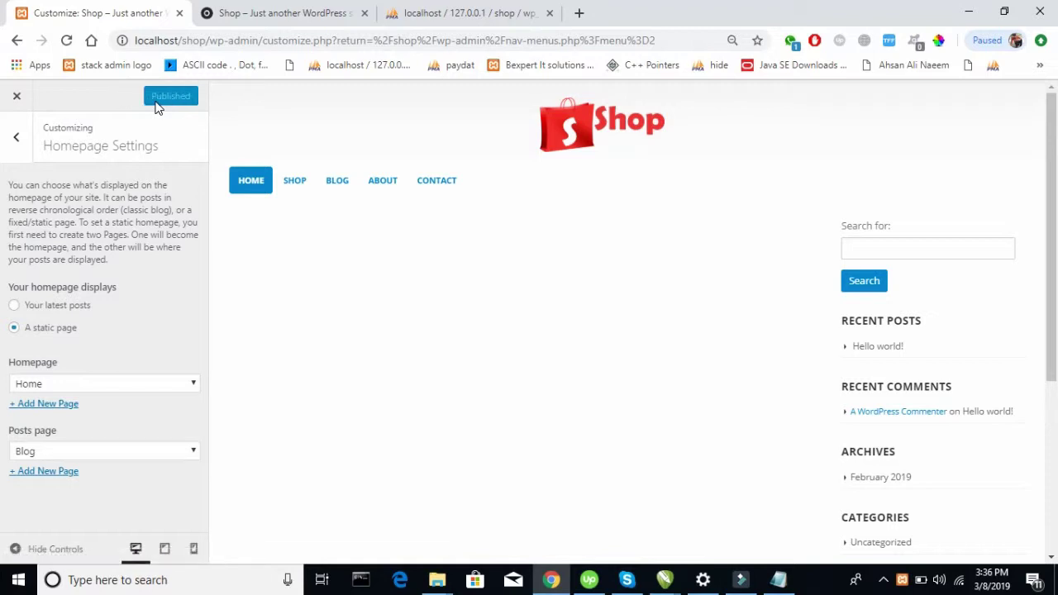
Check the shop's live front page and leave the theme customizer.
{"action": "left_click", "coordinate": [277, 22]}
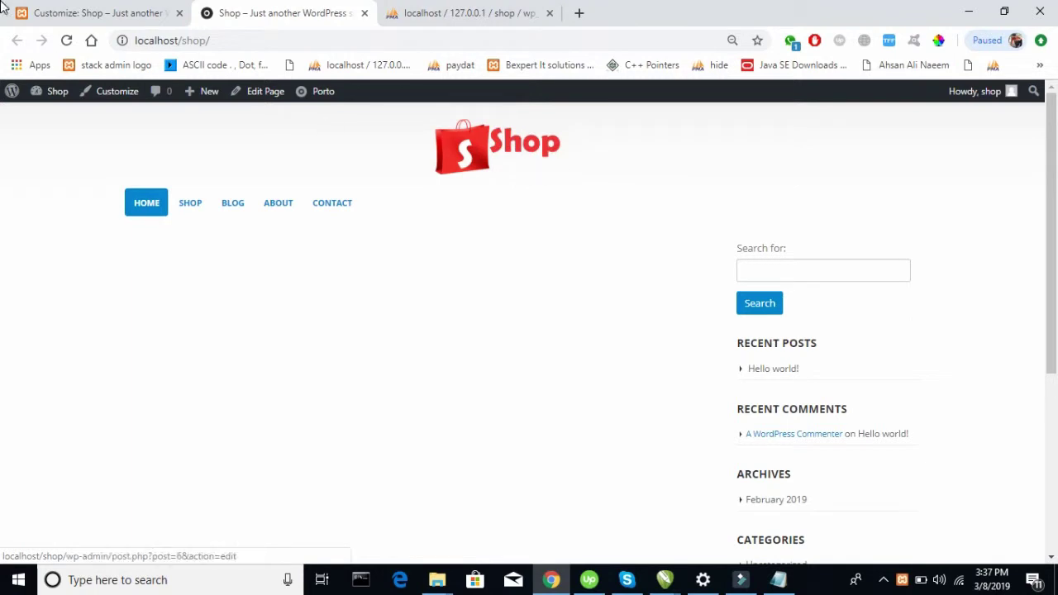
{"action": "left_click", "coordinate": [71, 10]}
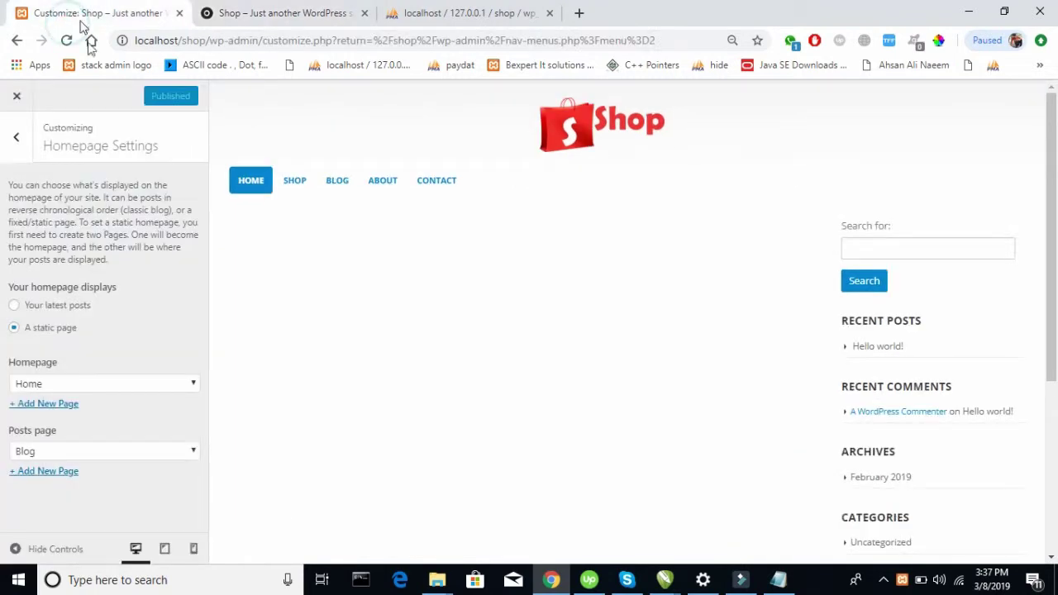
{"action": "left_click", "coordinate": [16, 137]}
{"action": "left_click", "coordinate": [322, 13]}
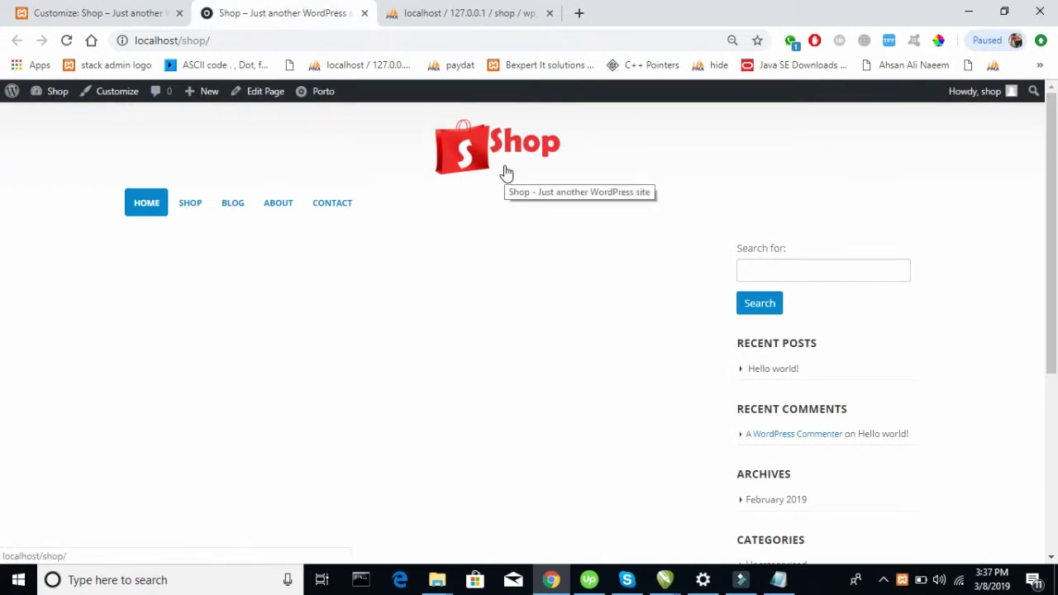
{"action": "left_click", "coordinate": [32, 23]}
{"action": "left_click", "coordinate": [18, 98]}
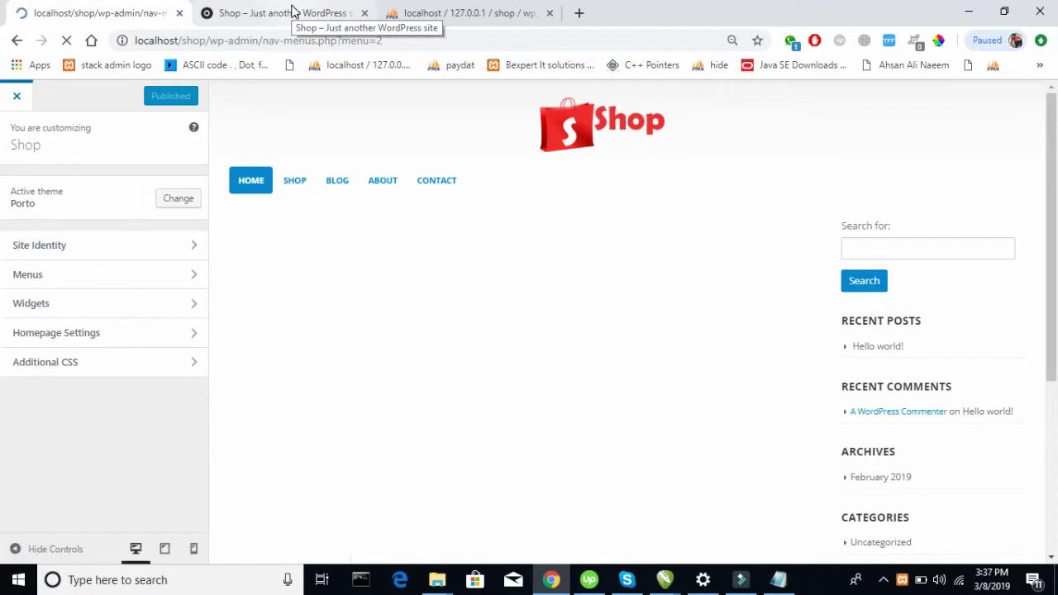
{"action": "left_click", "coordinate": [265, 11]}
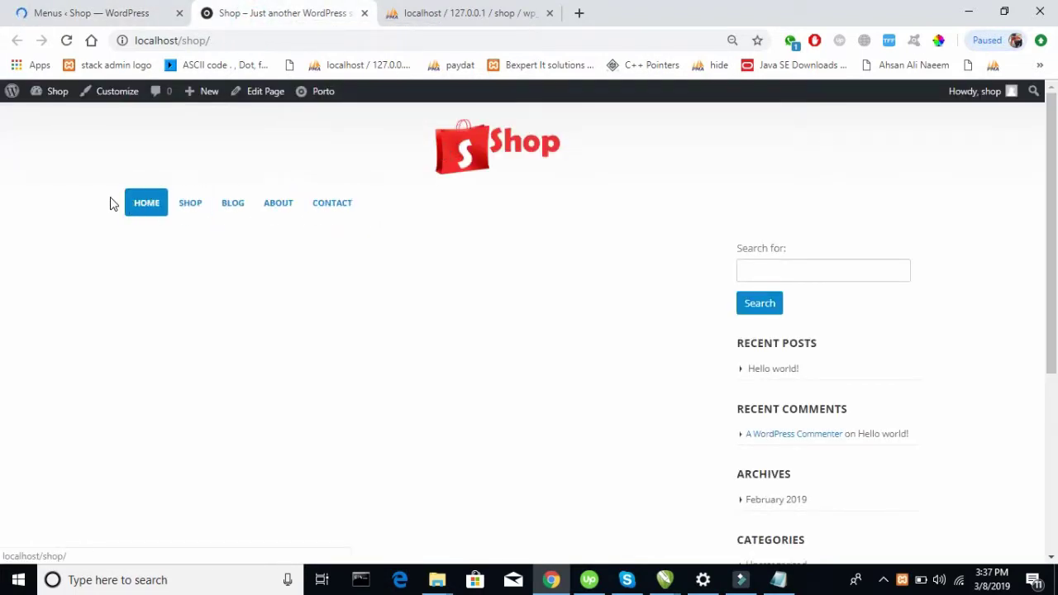
Return to the WordPress admin and open the Porto theme options.
{"action": "left_click", "coordinate": [111, 11]}
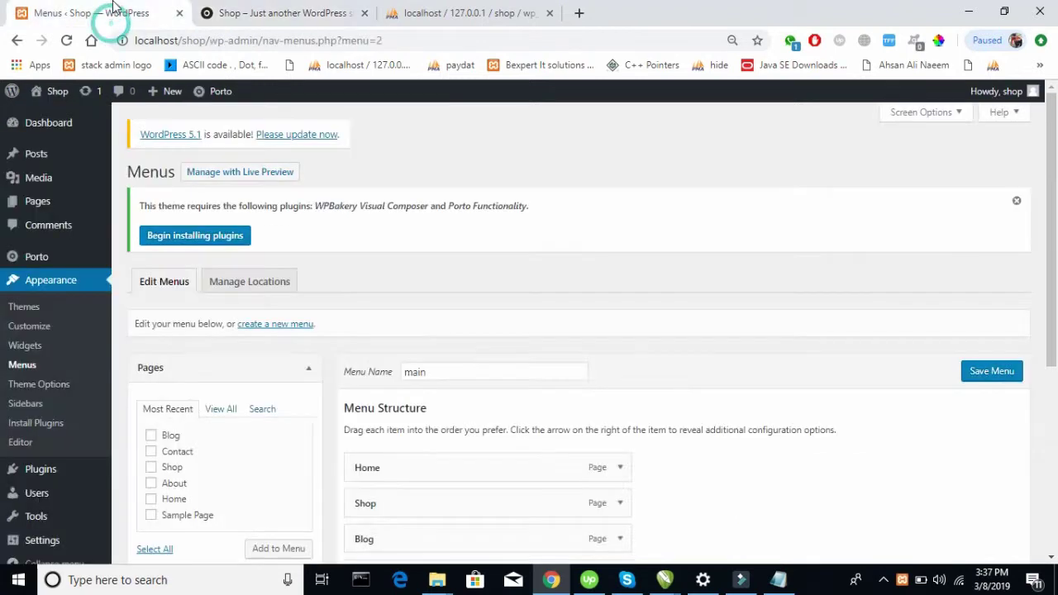
{"action": "scroll", "coordinate": [99, 303], "scroll_direction": "down", "scroll_amount": 2}
{"action": "scroll", "coordinate": [101, 283], "scroll_direction": "up", "scroll_amount": 2}
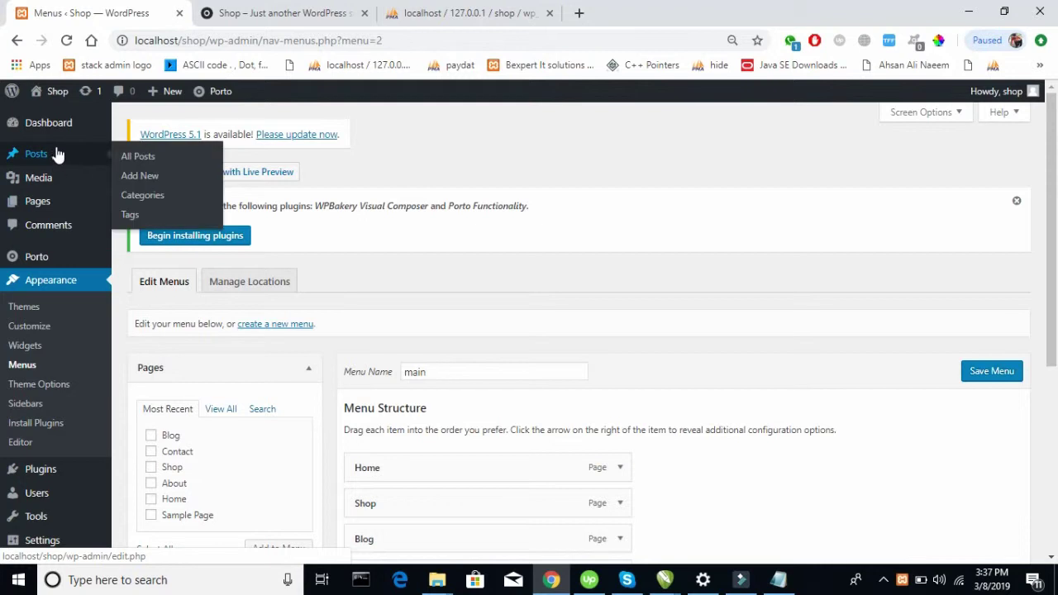
{"action": "scroll", "coordinate": [42, 279], "scroll_direction": "down", "scroll_amount": 4}
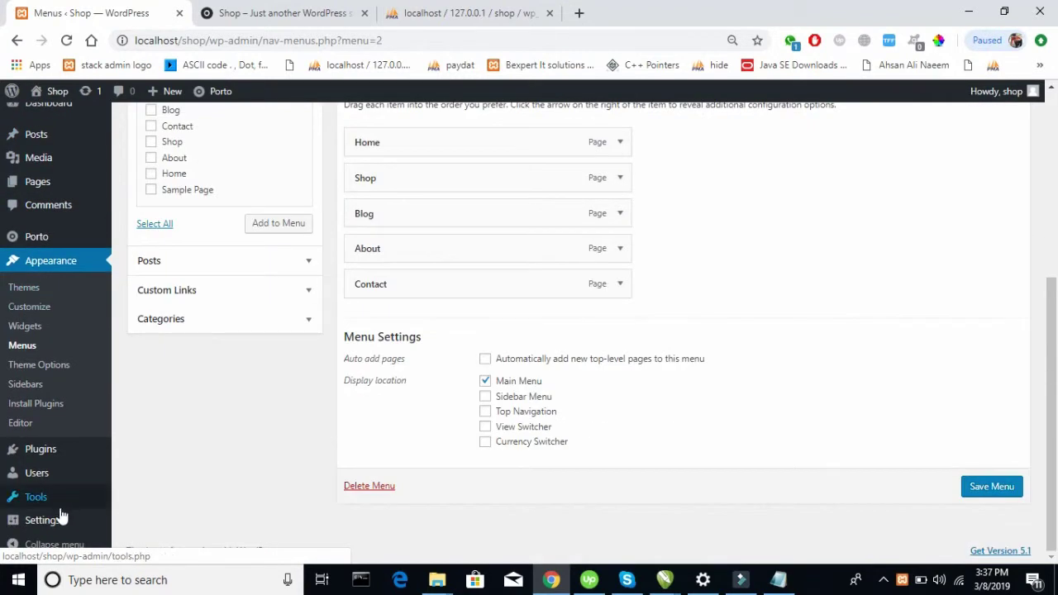
{"action": "left_click", "coordinate": [39, 365]}
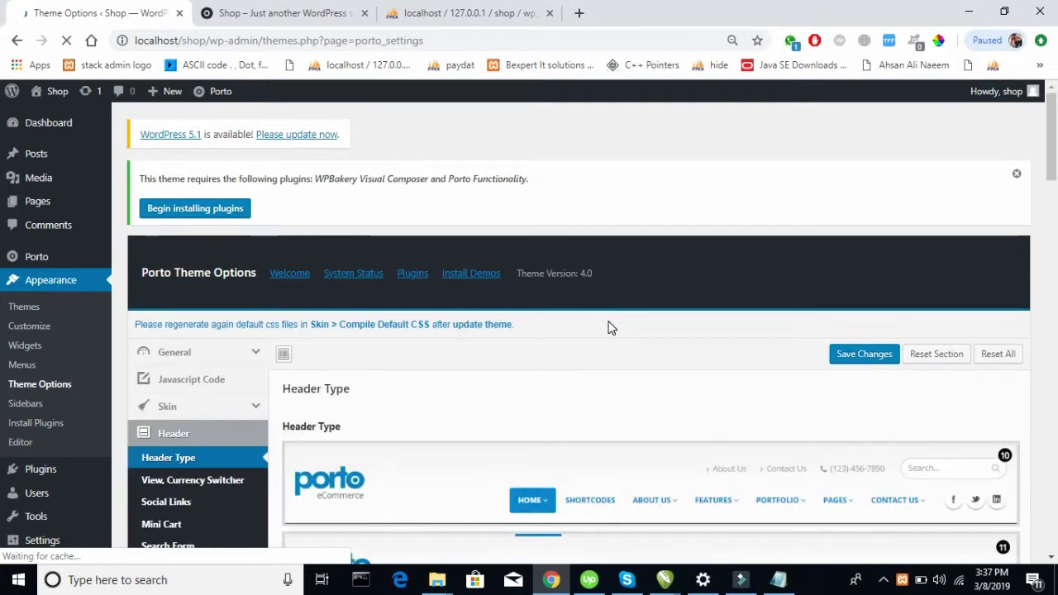
{"action": "scroll", "coordinate": [182, 393], "scroll_direction": "down", "scroll_amount": 3}
{"action": "scroll", "coordinate": [213, 322], "scroll_direction": "up", "scroll_amount": 2}
{"action": "scroll", "coordinate": [213, 323], "scroll_direction": "up", "scroll_amount": 1}
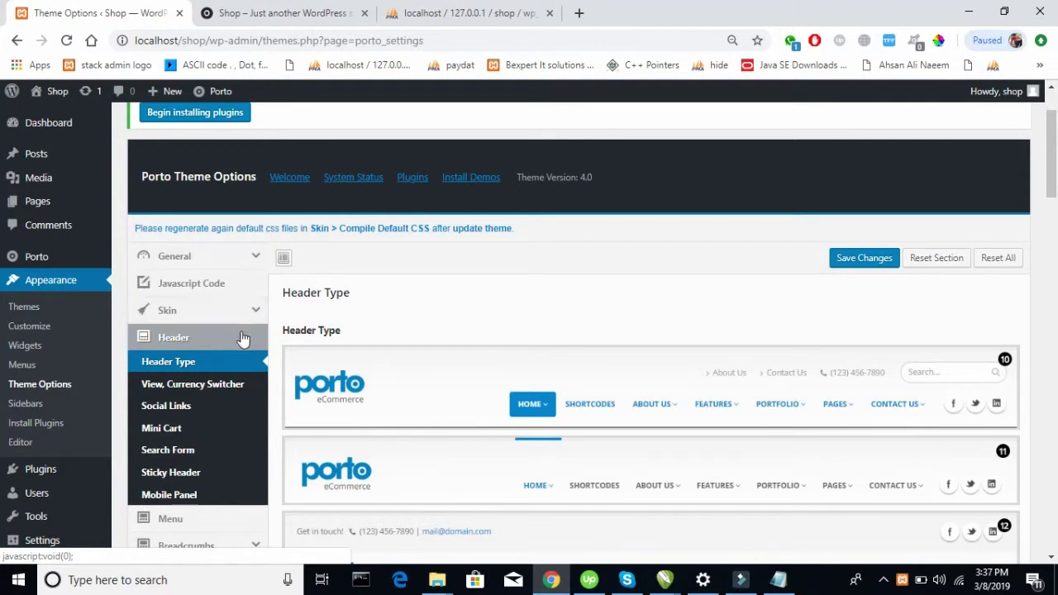
{"action": "scroll", "coordinate": [242, 339], "scroll_direction": "down", "scroll_amount": 1}
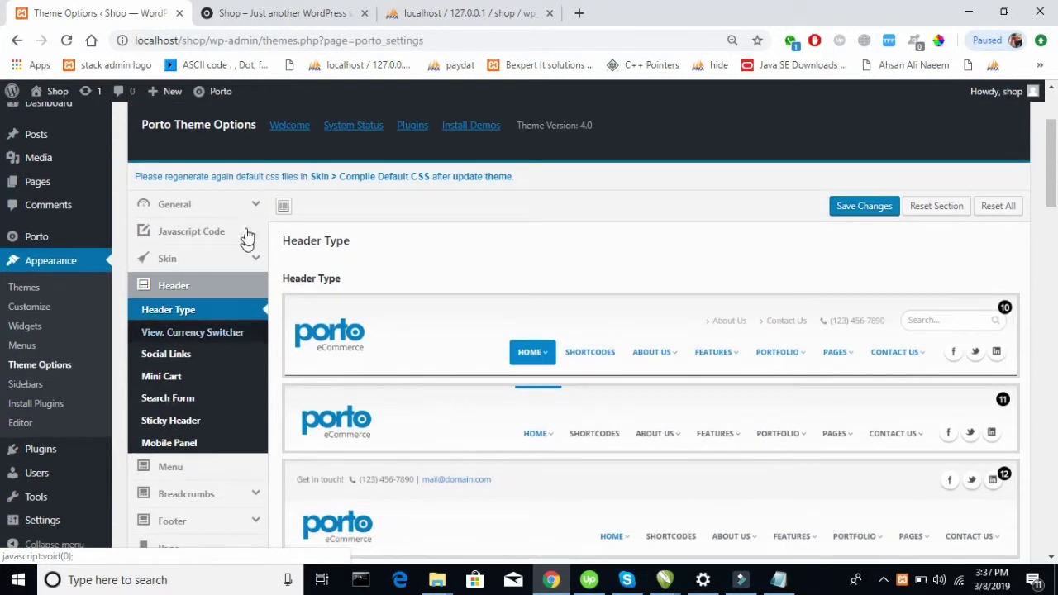
Replace the site logo in the general theme options with the uploaded logo.png from the Desktop's shop folder, and save the changes.
{"action": "left_click", "coordinate": [246, 209]}
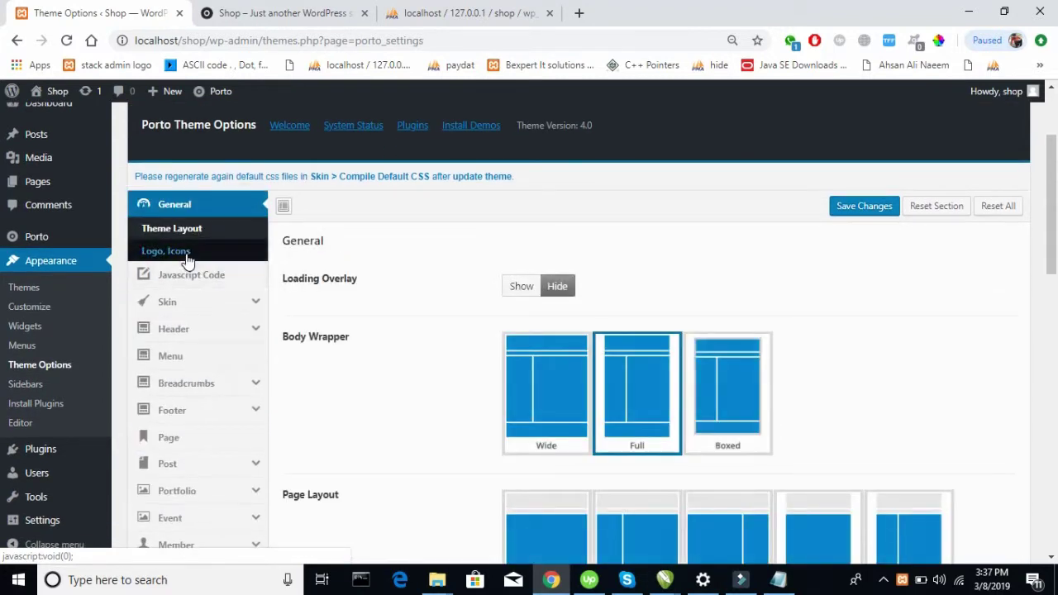
{"action": "left_click", "coordinate": [162, 250]}
{"action": "scroll", "coordinate": [579, 446], "scroll_direction": "down", "scroll_amount": 1}
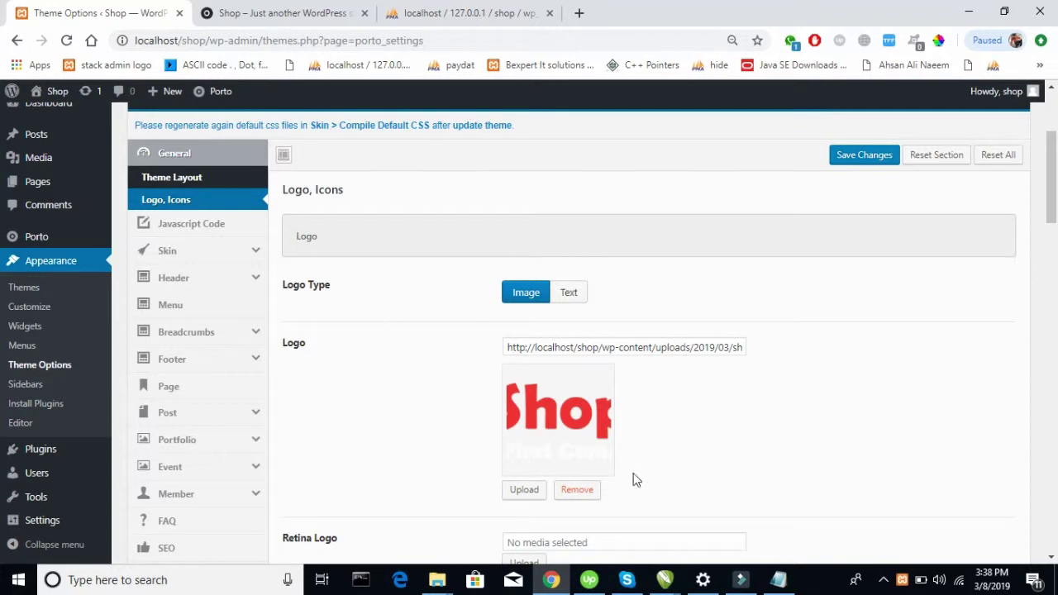
{"action": "scroll", "coordinate": [776, 440], "scroll_direction": "down", "scroll_amount": 1}
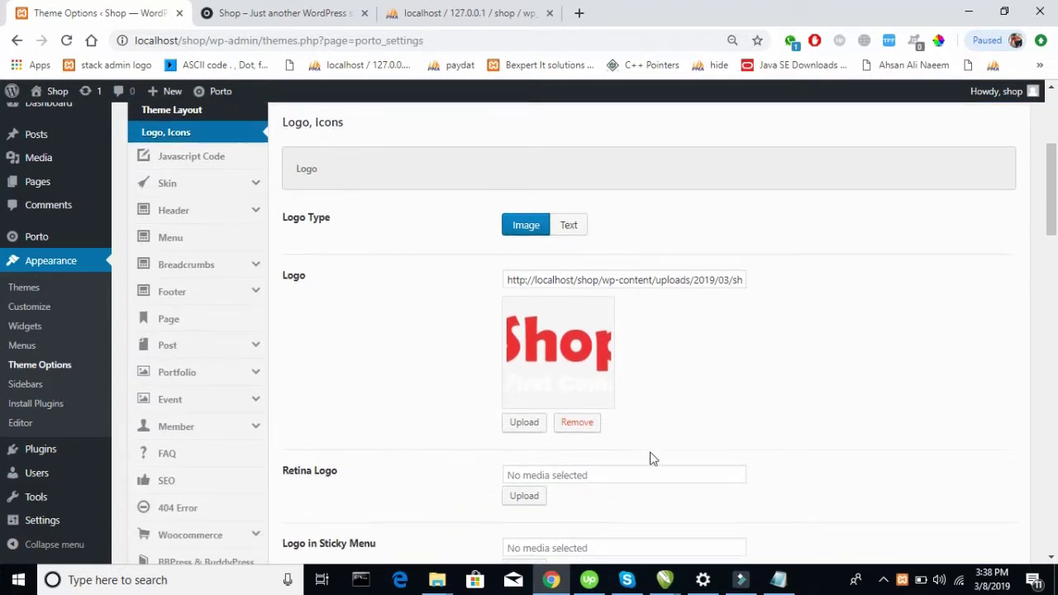
{"action": "left_click", "coordinate": [523, 422]}
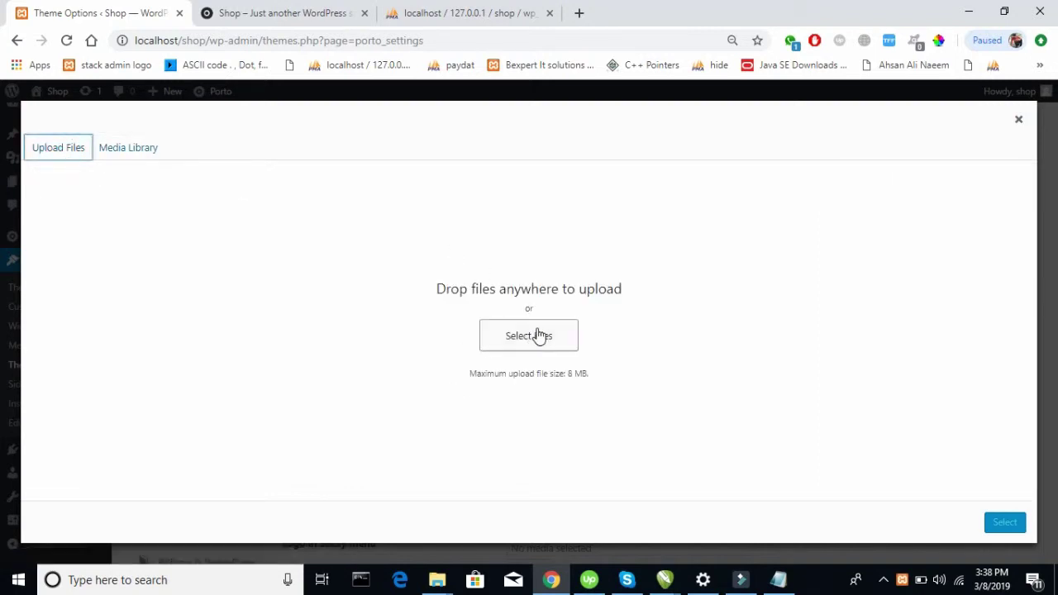
{"action": "left_click", "coordinate": [537, 334]}
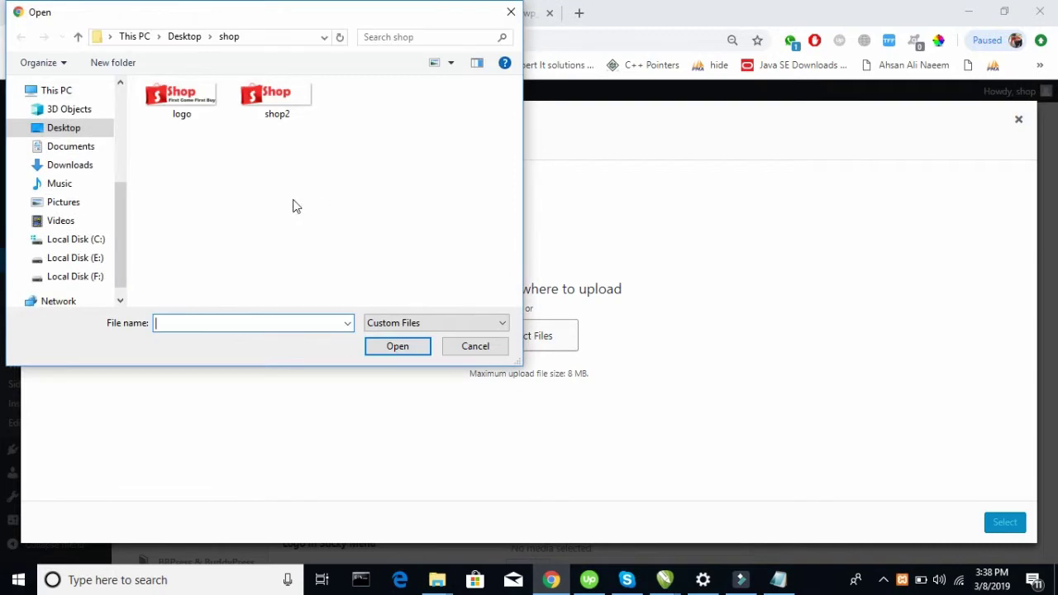
{"action": "double_click", "coordinate": [197, 99]}
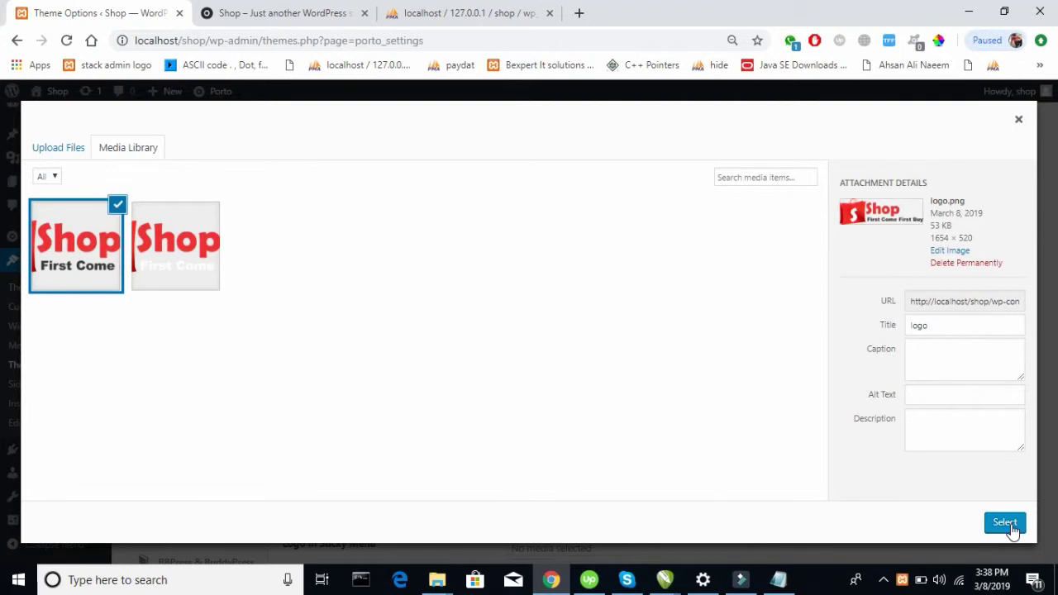
{"action": "left_click", "coordinate": [1005, 522]}
{"action": "scroll", "coordinate": [881, 361], "scroll_direction": "up", "scroll_amount": 5}
{"action": "left_click", "coordinate": [876, 351]}
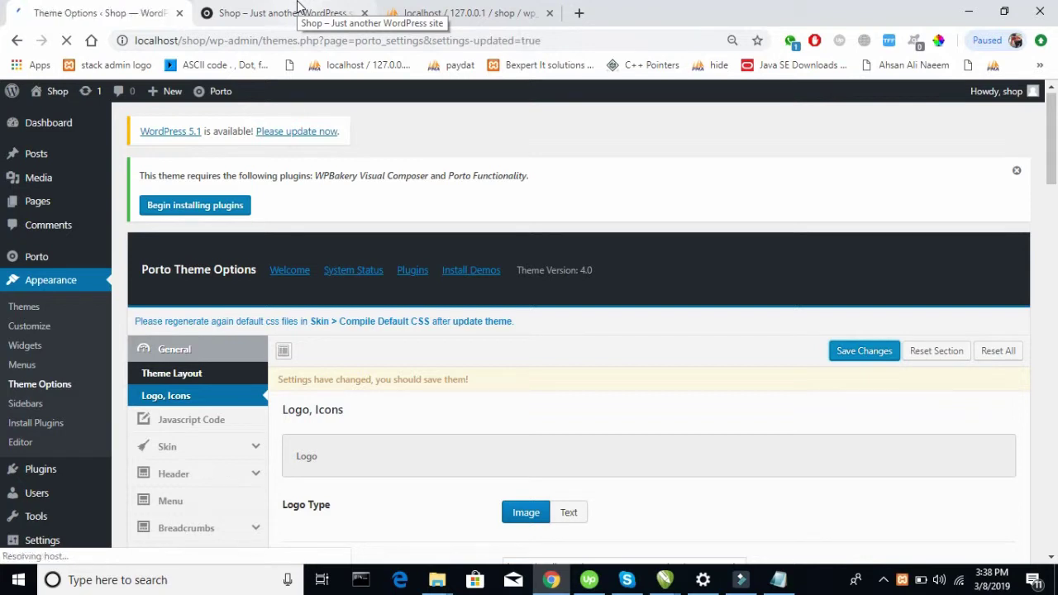
Reload the shop's front page to check the new logo, and return to the theme options.
{"action": "left_click", "coordinate": [299, 10]}
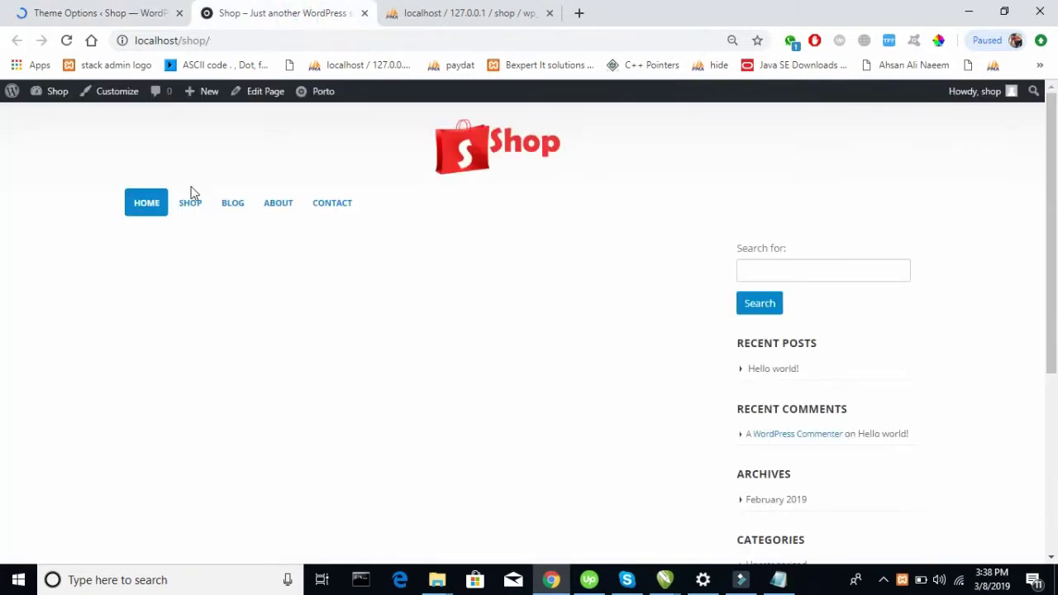
{"action": "key", "text": "F5"}
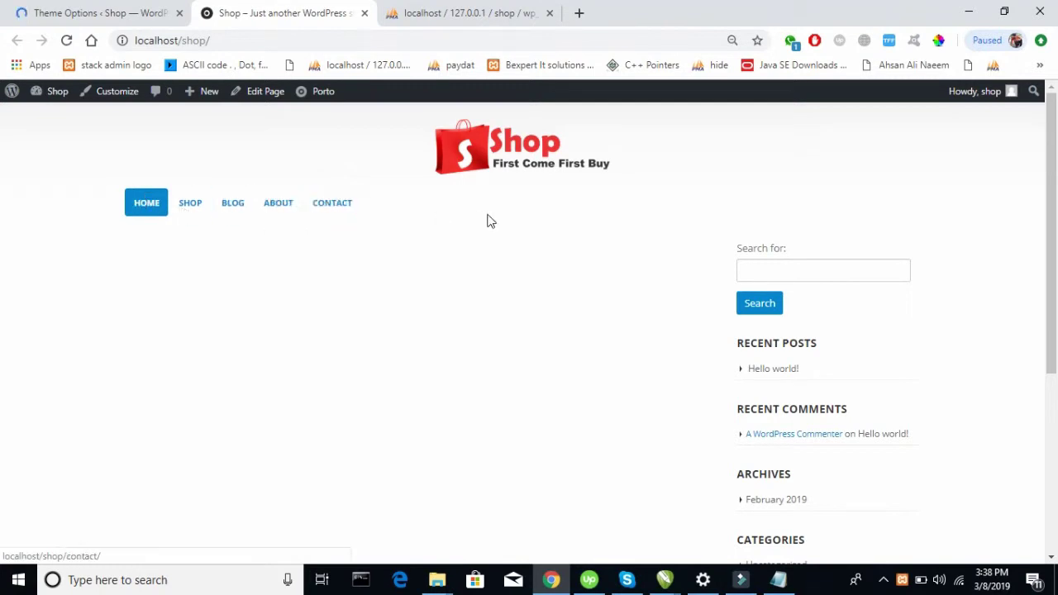
{"action": "left_click", "coordinate": [119, 10]}
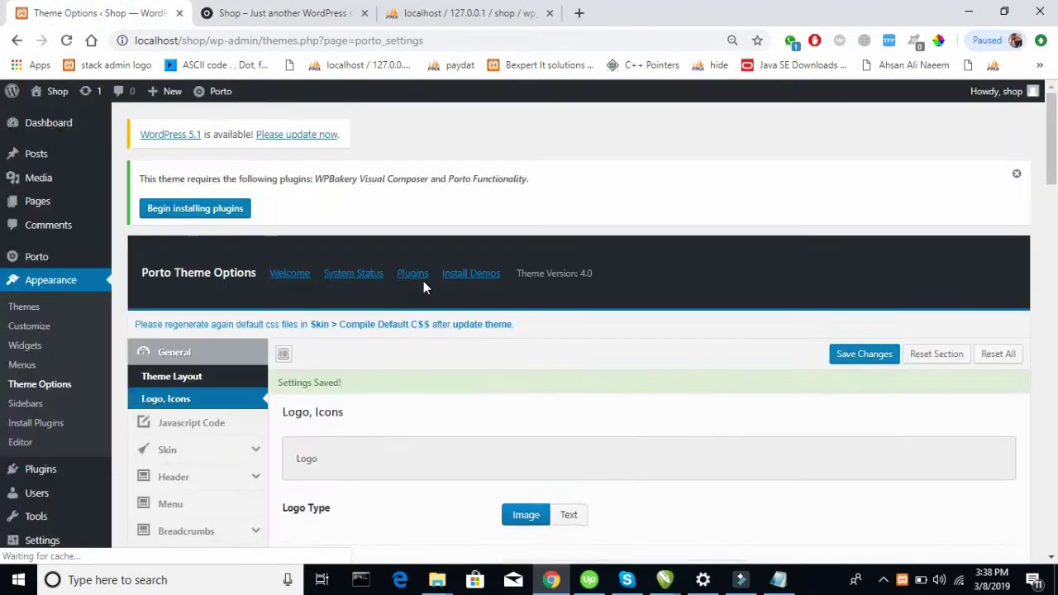
Examine the theme's Javascript Code settings, comparing the code fields before </head> and before </body>.
{"action": "scroll", "coordinate": [423, 281], "scroll_direction": "down", "scroll_amount": 3}
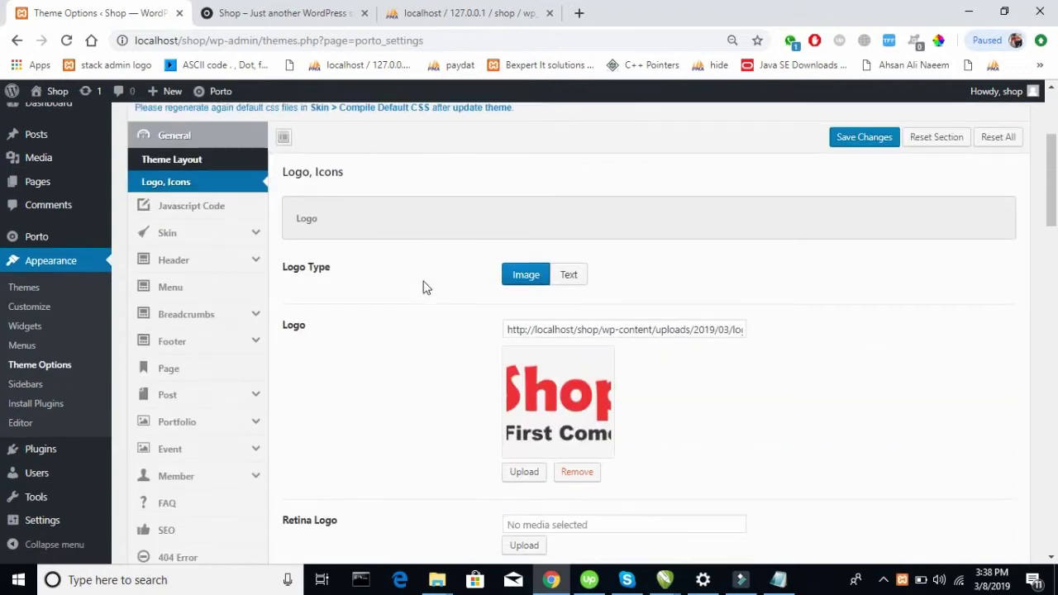
{"action": "scroll", "coordinate": [422, 286], "scroll_direction": "up", "scroll_amount": 1}
{"action": "left_click", "coordinate": [191, 226]}
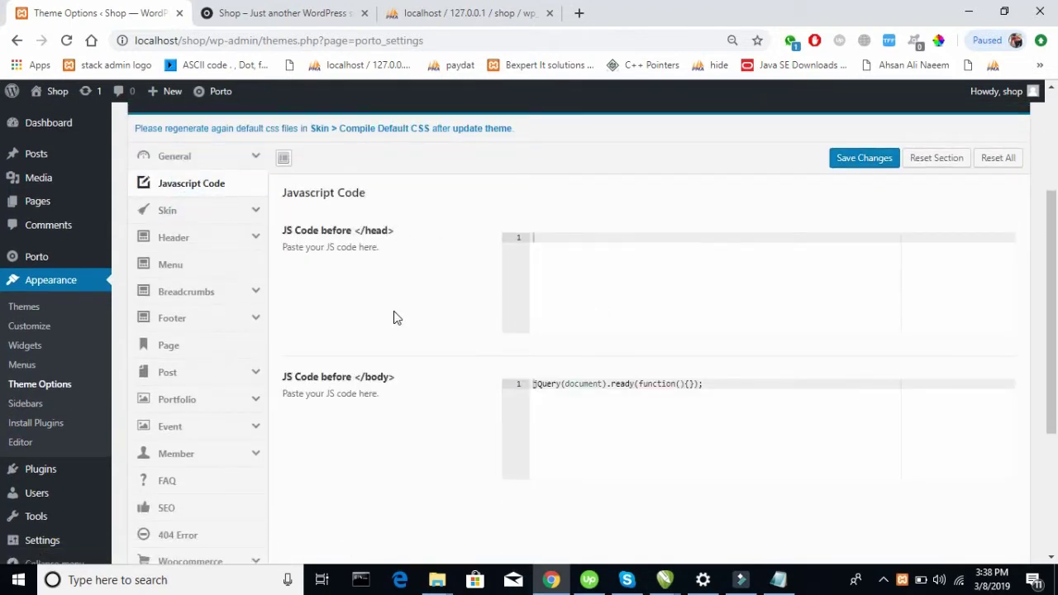
{"action": "scroll", "coordinate": [675, 361], "scroll_direction": "down", "scroll_amount": 1}
{"action": "left_click", "coordinate": [683, 360]}
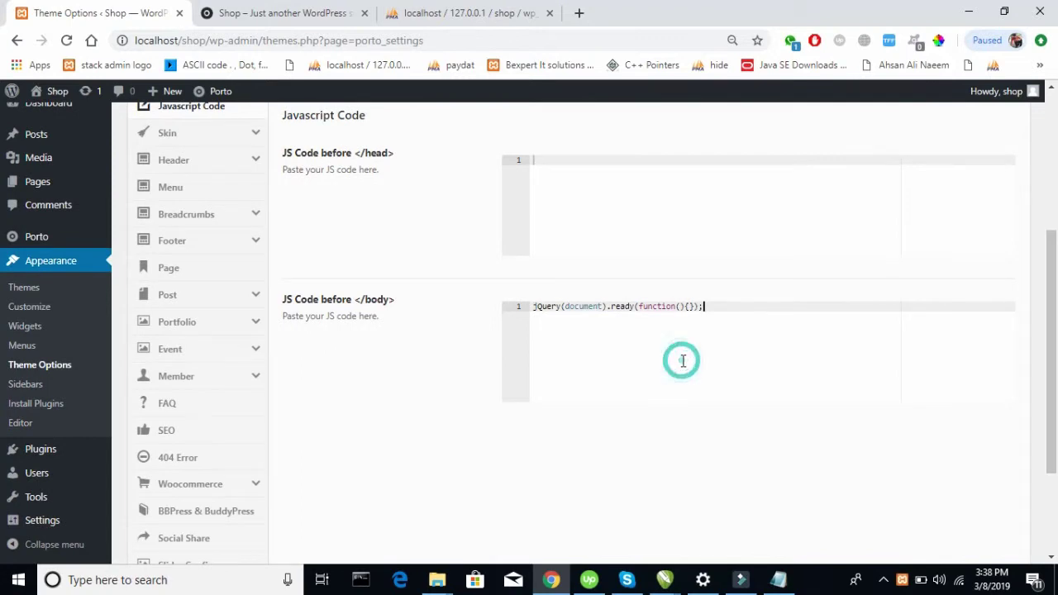
{"action": "scroll", "coordinate": [380, 206], "scroll_direction": "up", "scroll_amount": 1}
{"action": "left_click", "coordinate": [382, 205]}
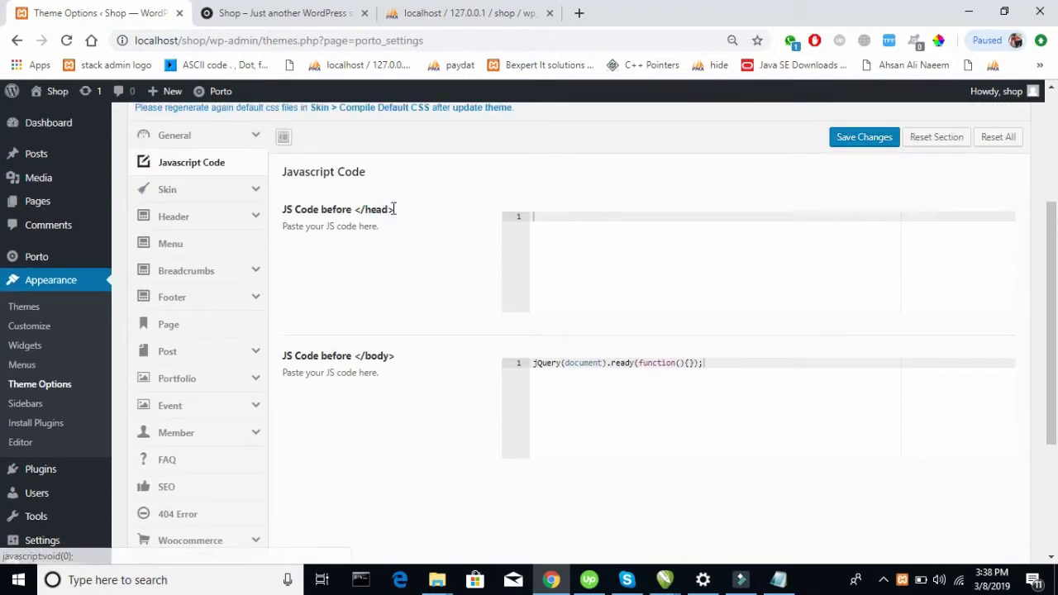
{"action": "left_click_drag", "start_coordinate": [353, 208], "coordinate": [406, 214]}
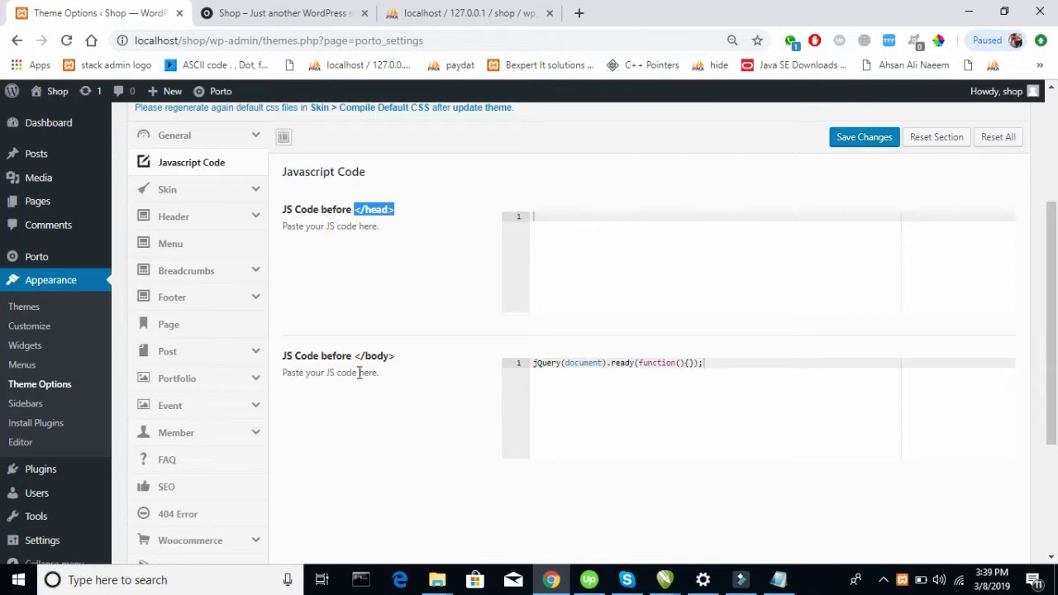
{"action": "left_click_drag", "start_coordinate": [354, 355], "coordinate": [401, 361]}
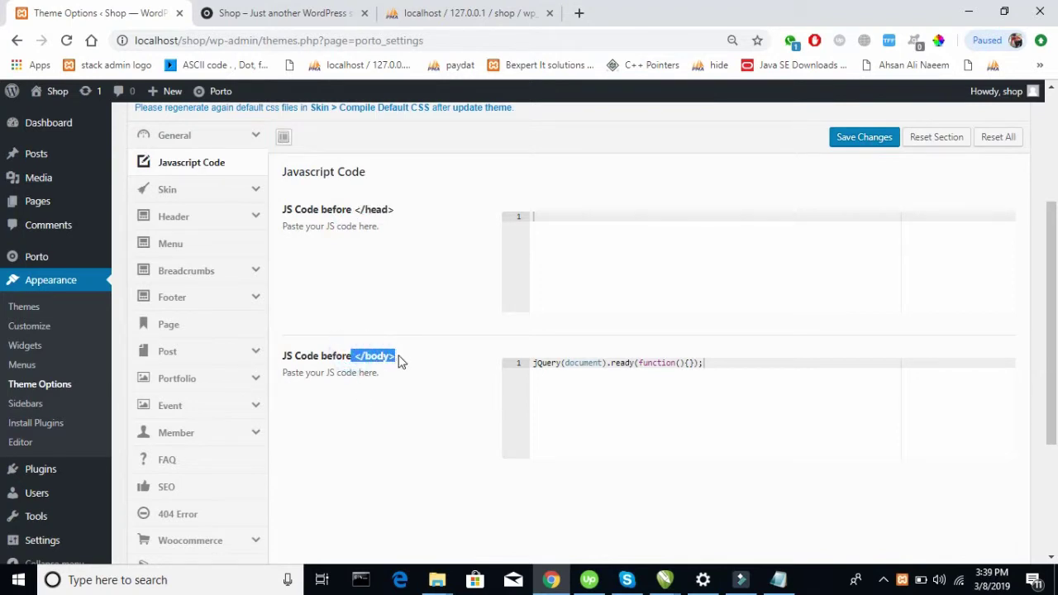
{"action": "left_click_drag", "start_coordinate": [353, 204], "coordinate": [410, 223]}
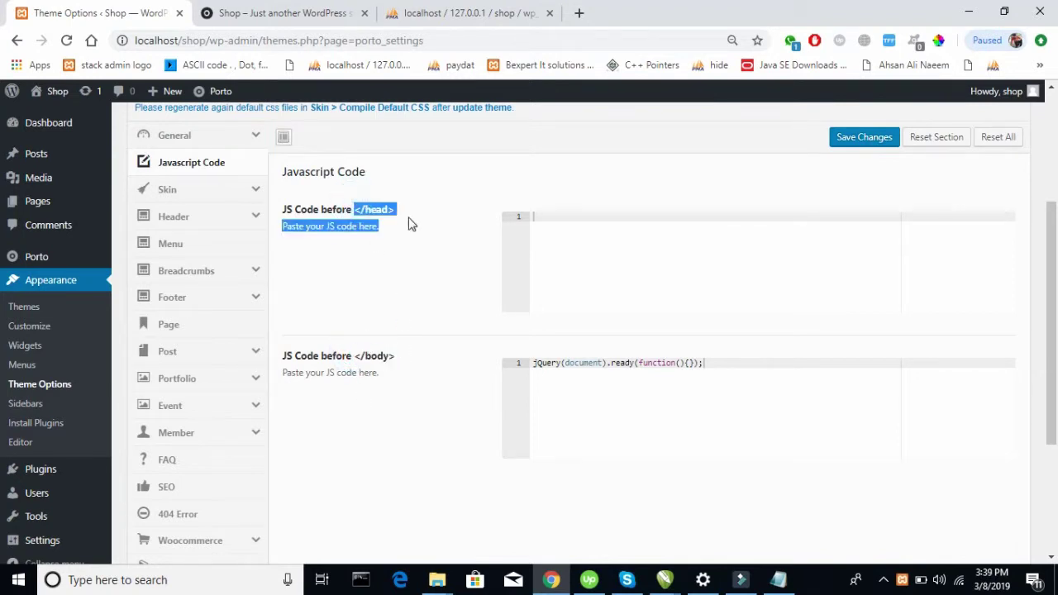
{"action": "mouse_move", "coordinate": [360, 355]}
{"action": "left_mouse_down"}
{"action": "mouse_move", "coordinate": [400, 357]}
{"action": "mouse_move", "coordinate": [348, 353]}
{"action": "left_mouse_up"}
{"action": "left_click", "coordinate": [734, 434]}
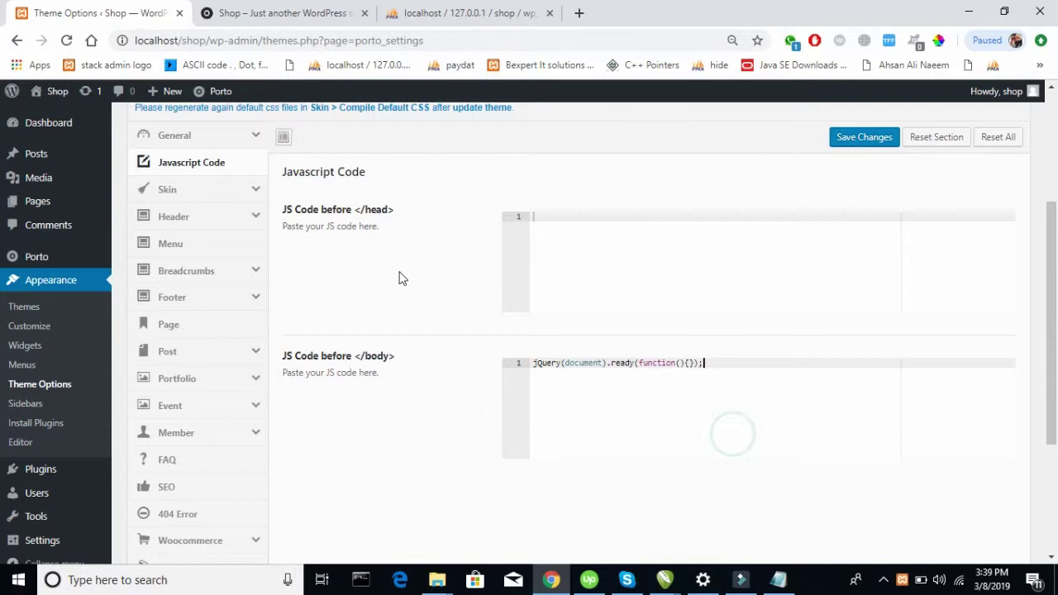
{"action": "left_click_drag", "start_coordinate": [370, 214], "coordinate": [408, 214]}
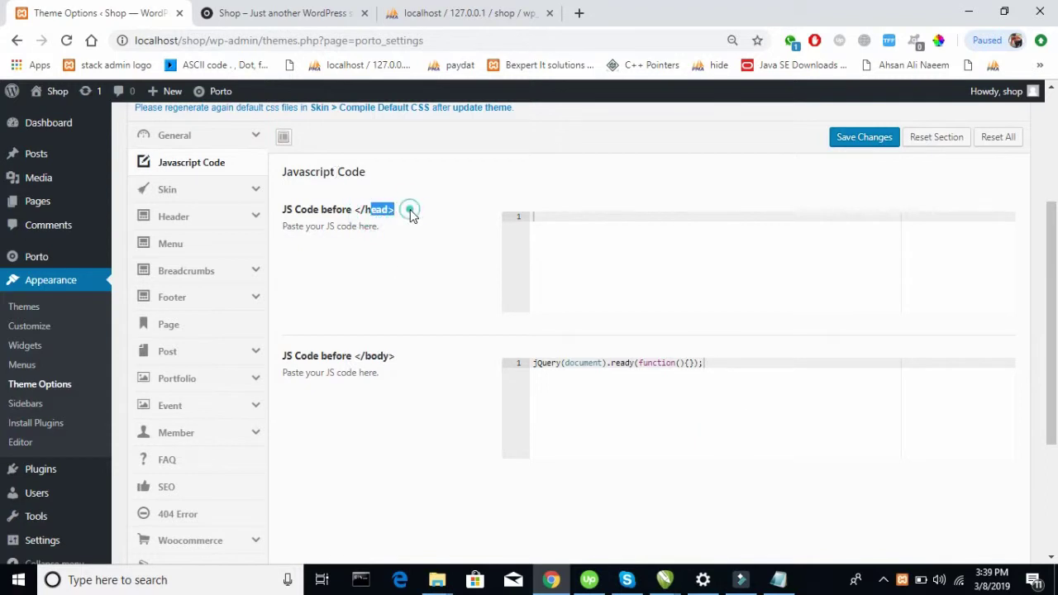
{"action": "left_click", "coordinate": [612, 266]}
Set the theme skin's primary color to red #dd3333.
{"action": "left_click", "coordinate": [210, 189]}
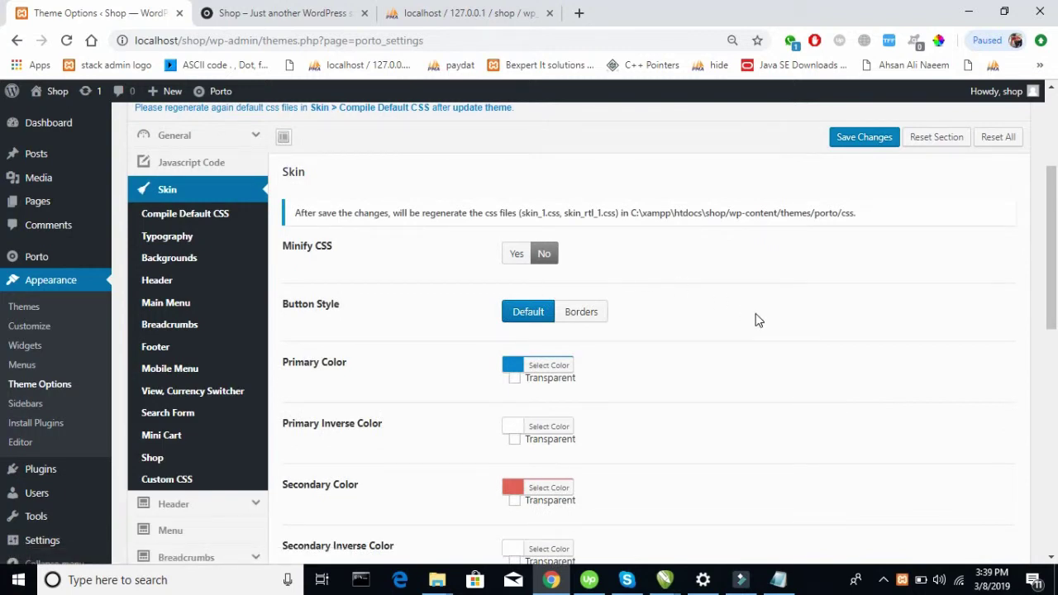
{"action": "scroll", "coordinate": [756, 320], "scroll_direction": "down", "scroll_amount": 1}
{"action": "left_click", "coordinate": [504, 265]}
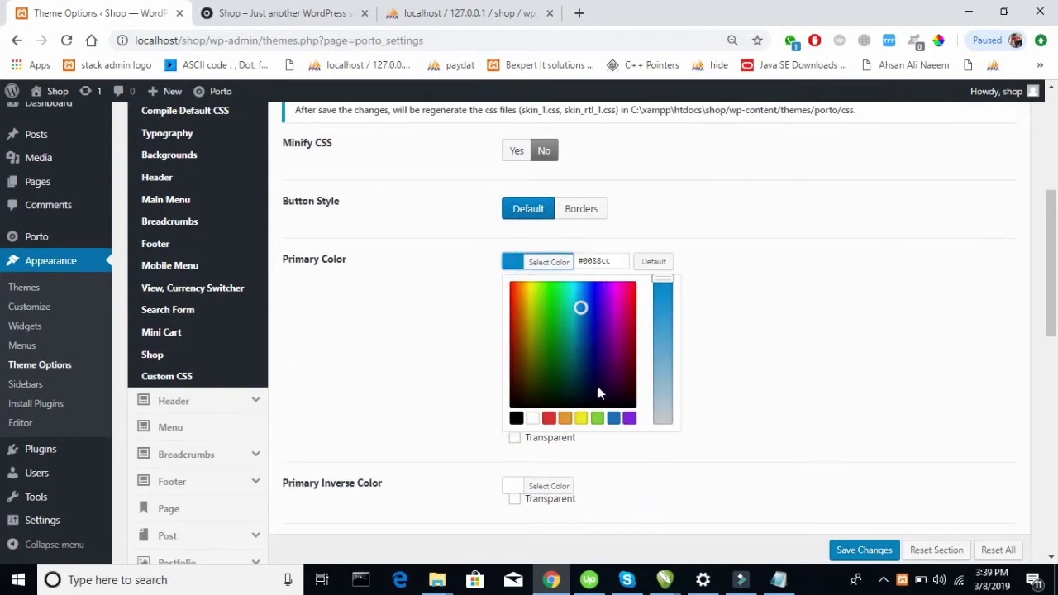
{"action": "left_click", "coordinate": [549, 419]}
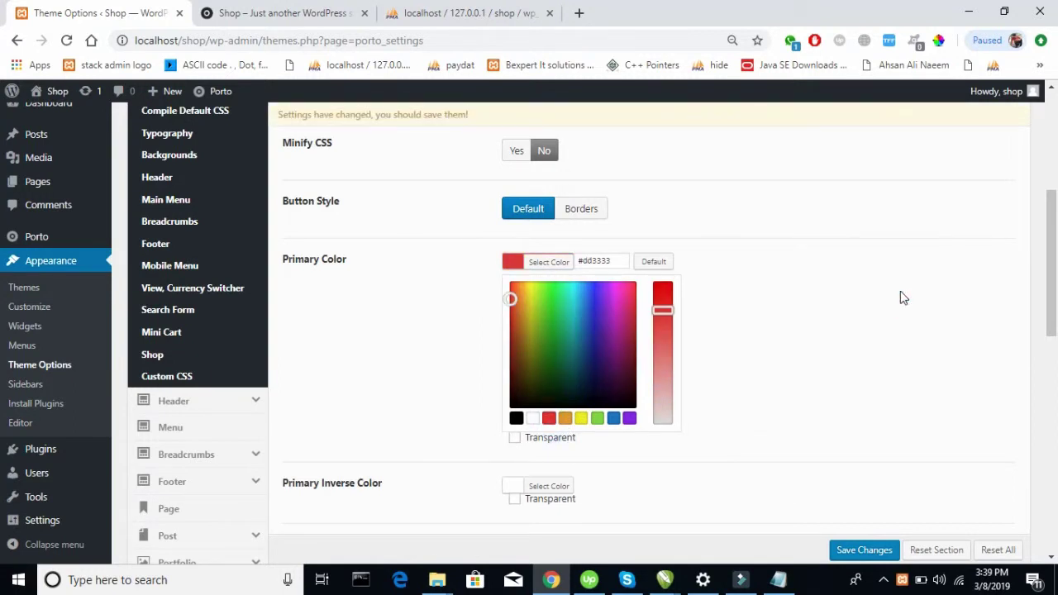
{"action": "left_click", "coordinate": [380, 349]}
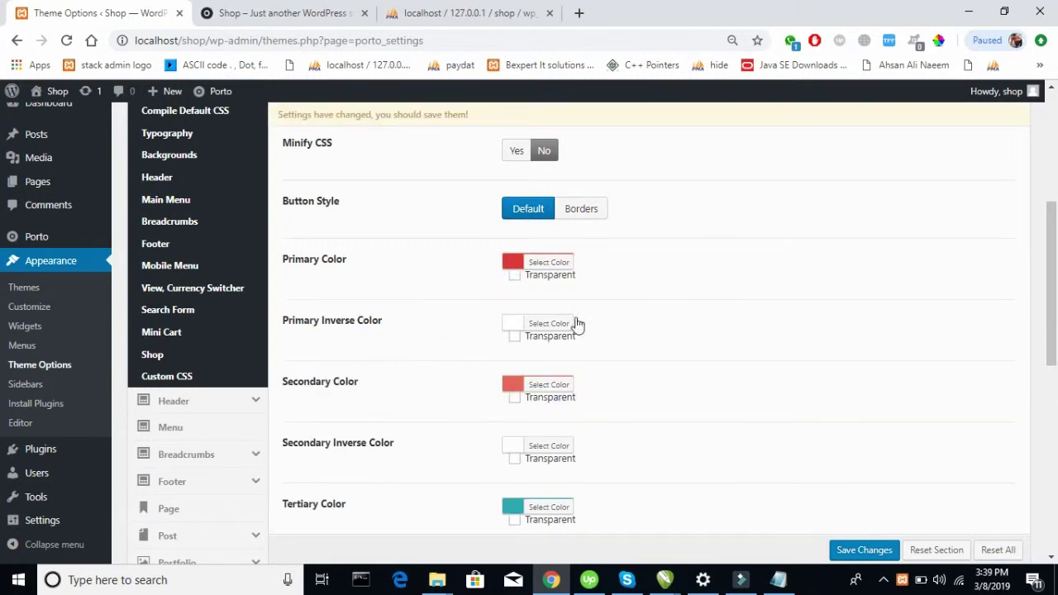
Set the skin's tertiary color to red #dd3333 and save the theme options.
{"action": "scroll", "coordinate": [590, 330], "scroll_direction": "down", "scroll_amount": 3}
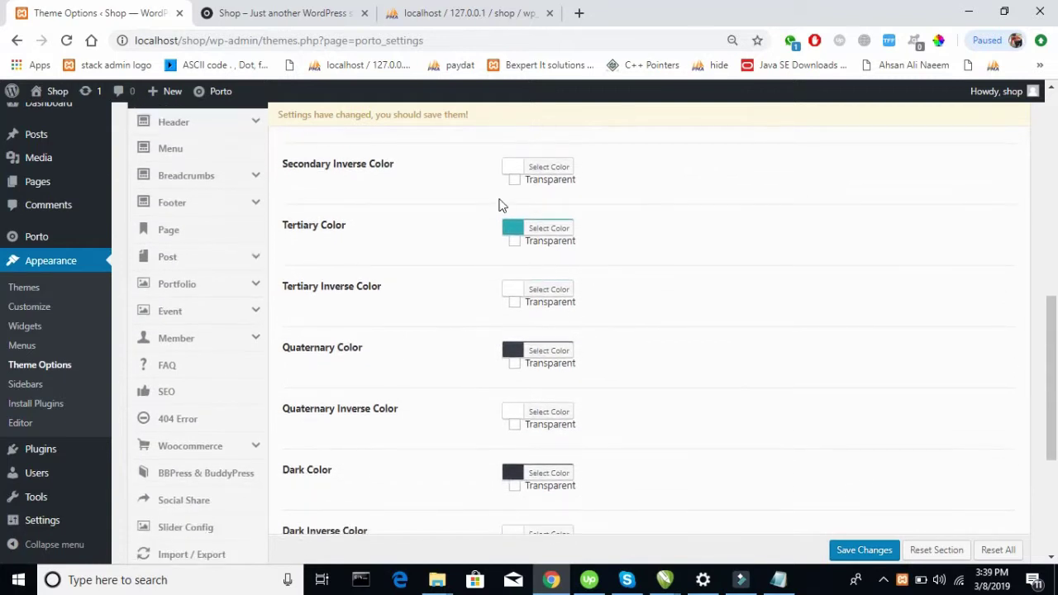
{"action": "left_click", "coordinate": [510, 228]}
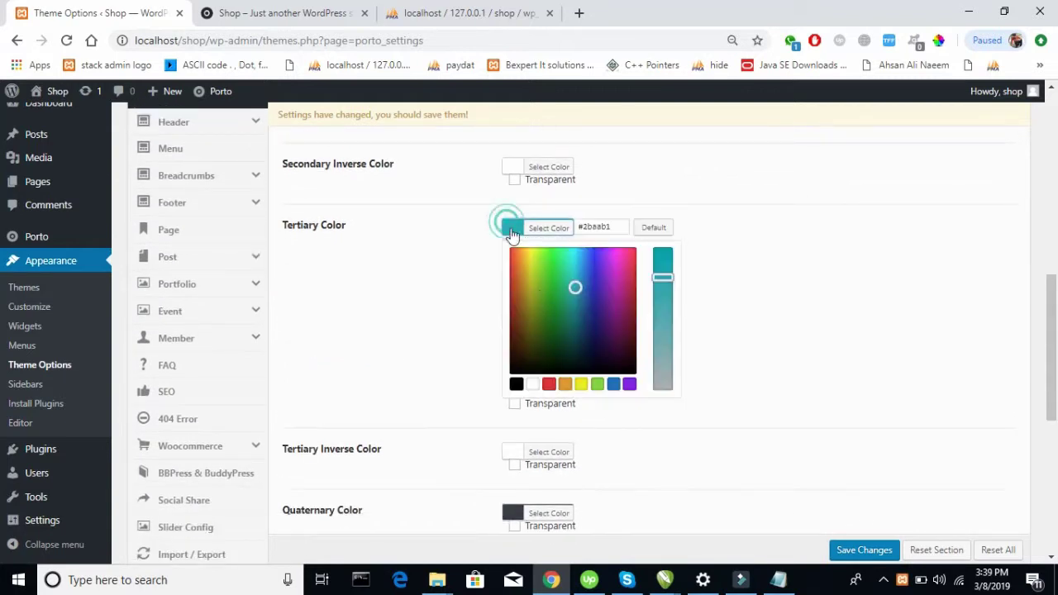
{"action": "left_click", "coordinate": [548, 385]}
{"action": "left_click", "coordinate": [788, 317]}
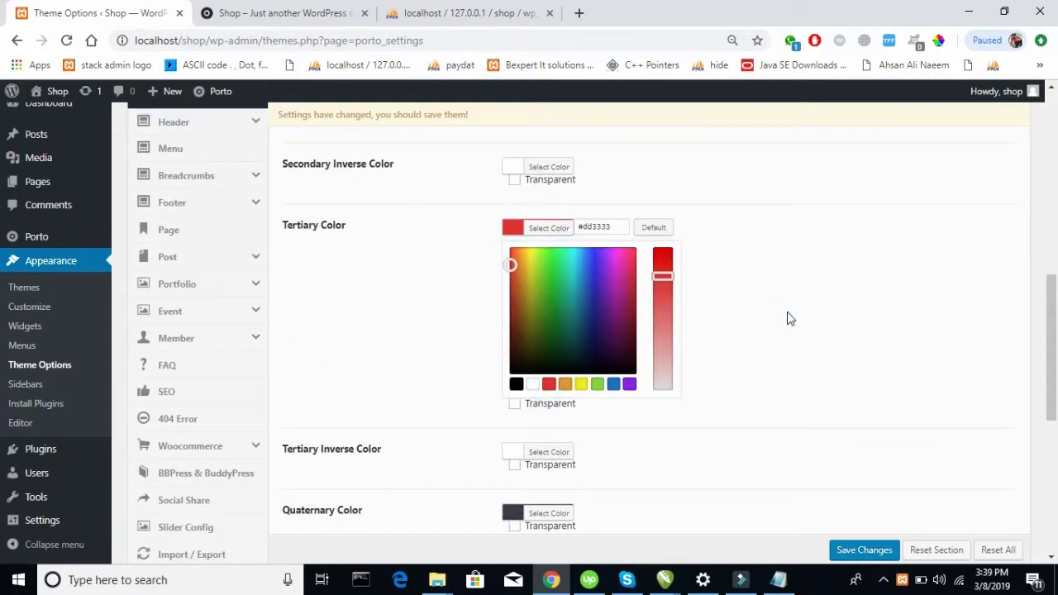
{"action": "left_click", "coordinate": [788, 318]}
{"action": "scroll", "coordinate": [789, 319], "scroll_direction": "down", "scroll_amount": 1}
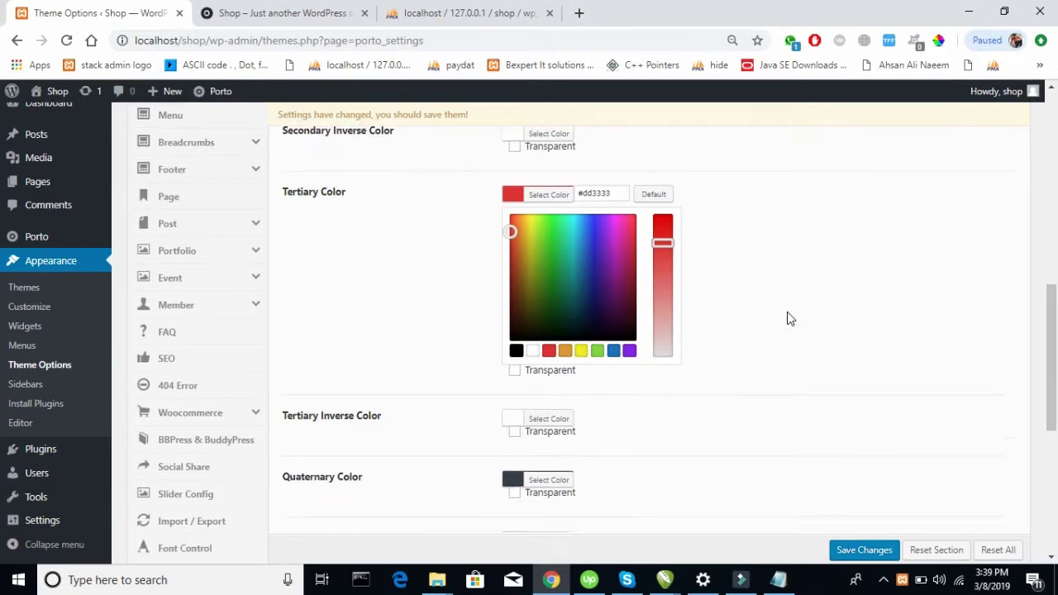
{"action": "scroll", "coordinate": [787, 312], "scroll_direction": "down", "scroll_amount": 5}
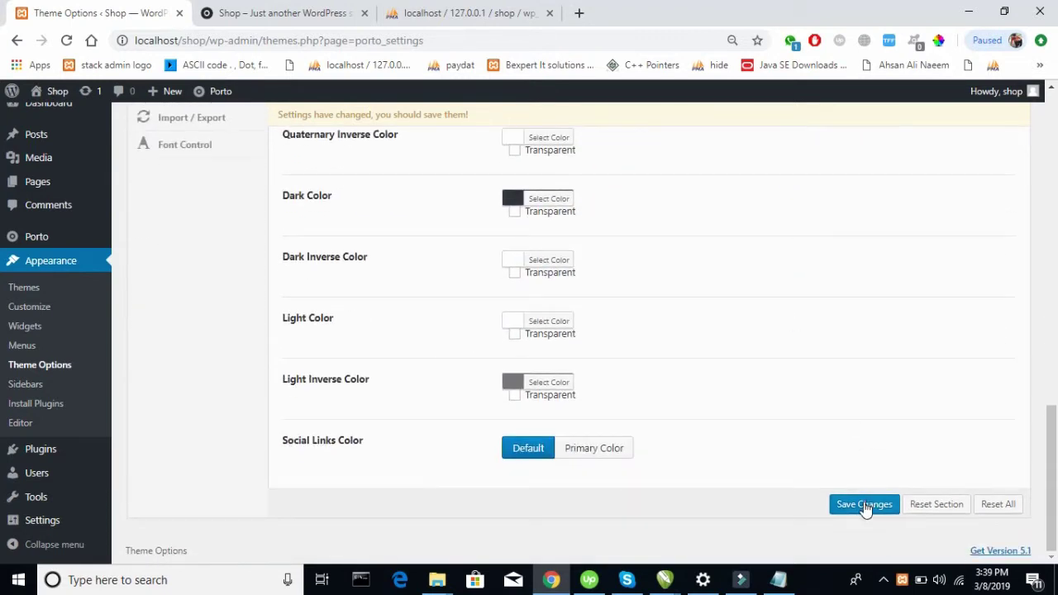
{"action": "left_click", "coordinate": [864, 506]}
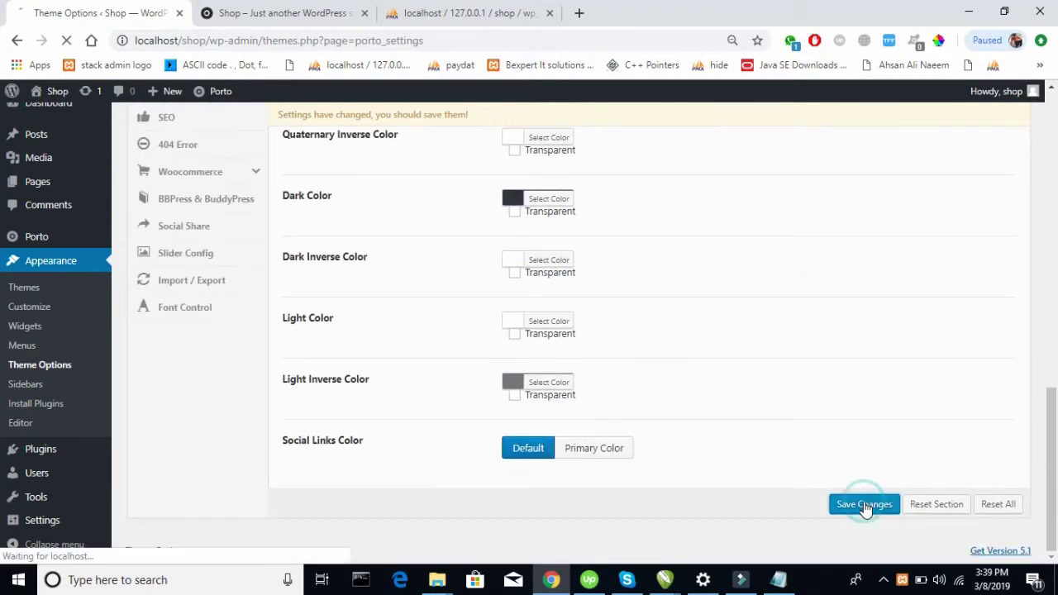
Reload the shop's front page and check the navigation menu, sidebar and footer for the new skin colors.
{"action": "left_click", "coordinate": [307, 6]}
{"action": "left_click", "coordinate": [153, 10]}
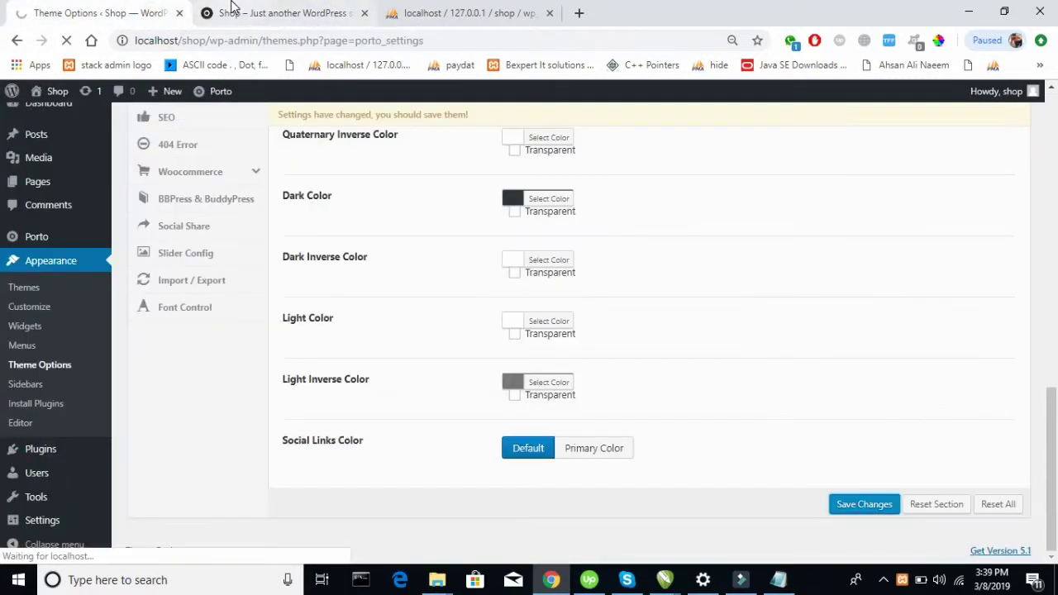
{"action": "left_click", "coordinate": [234, 7]}
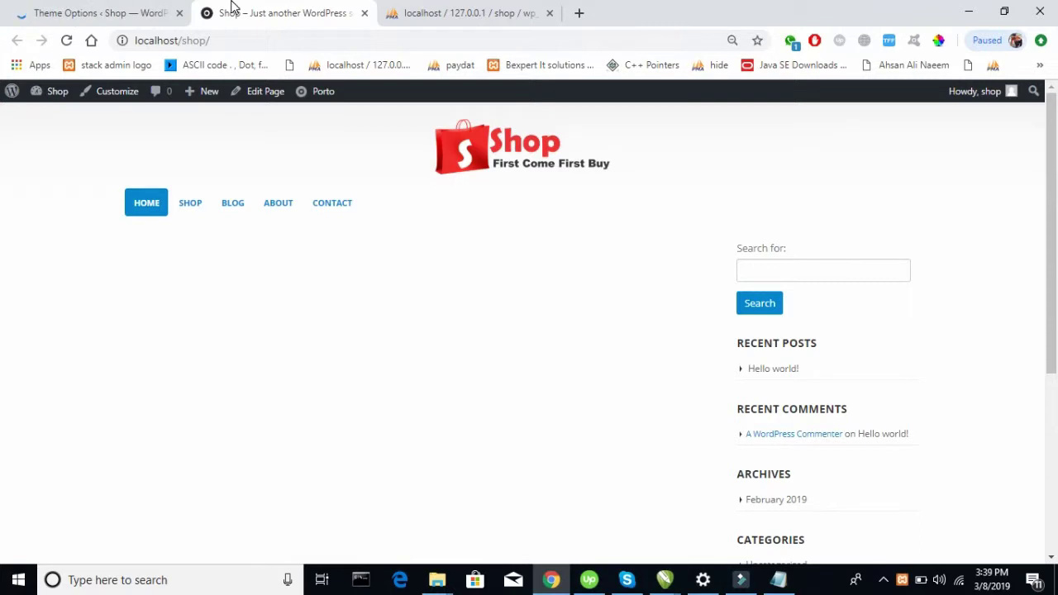
{"action": "key", "text": "F5"}
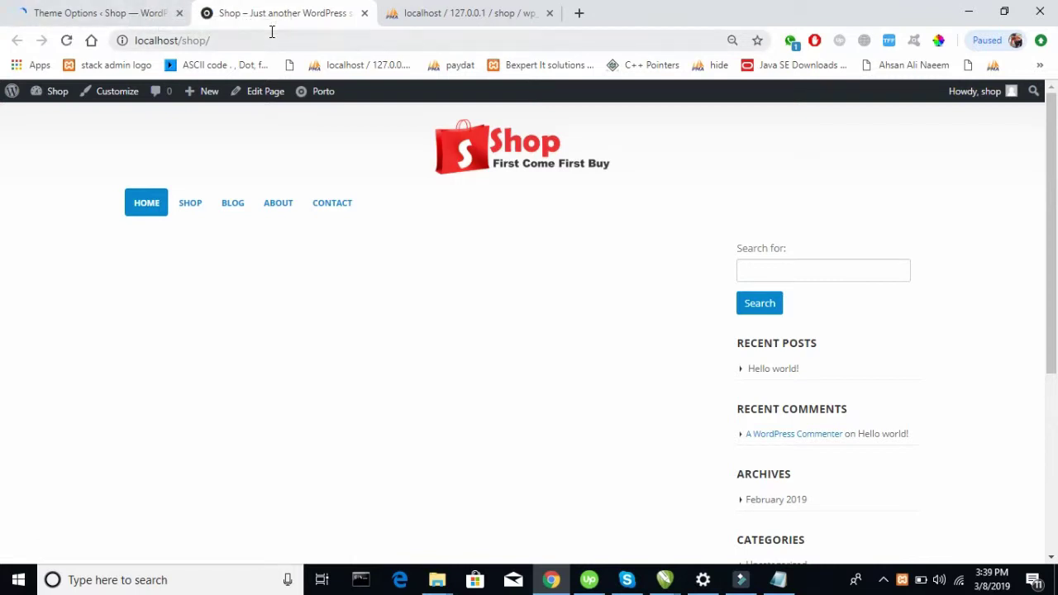
{"action": "scroll", "coordinate": [408, 352], "scroll_direction": "down", "scroll_amount": 5}
{"action": "scroll", "coordinate": [408, 352], "scroll_direction": "up", "scroll_amount": 5}
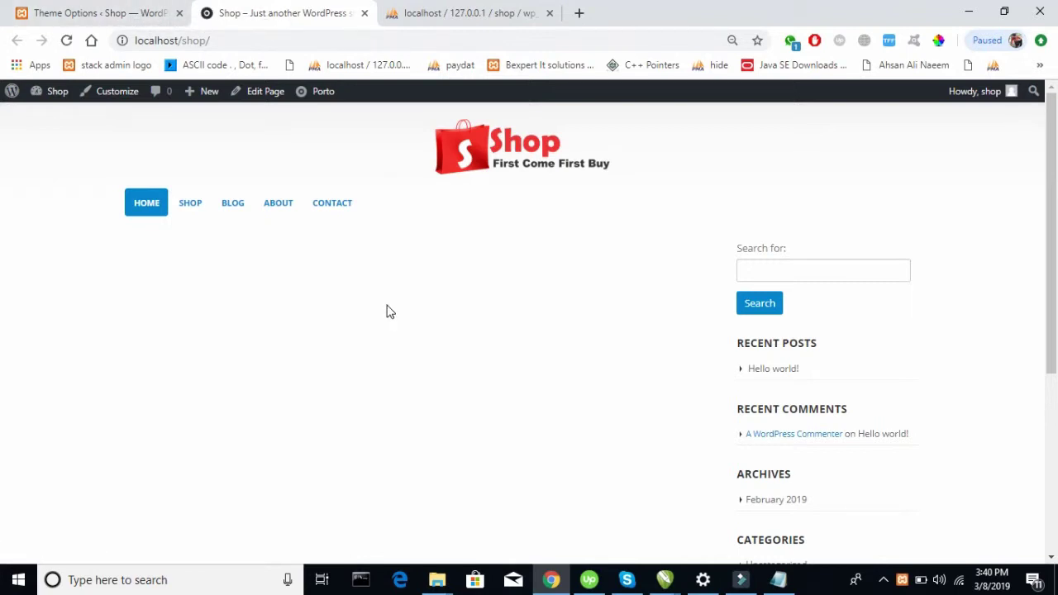
{"action": "scroll", "coordinate": [390, 312], "scroll_direction": "down", "scroll_amount": 4}
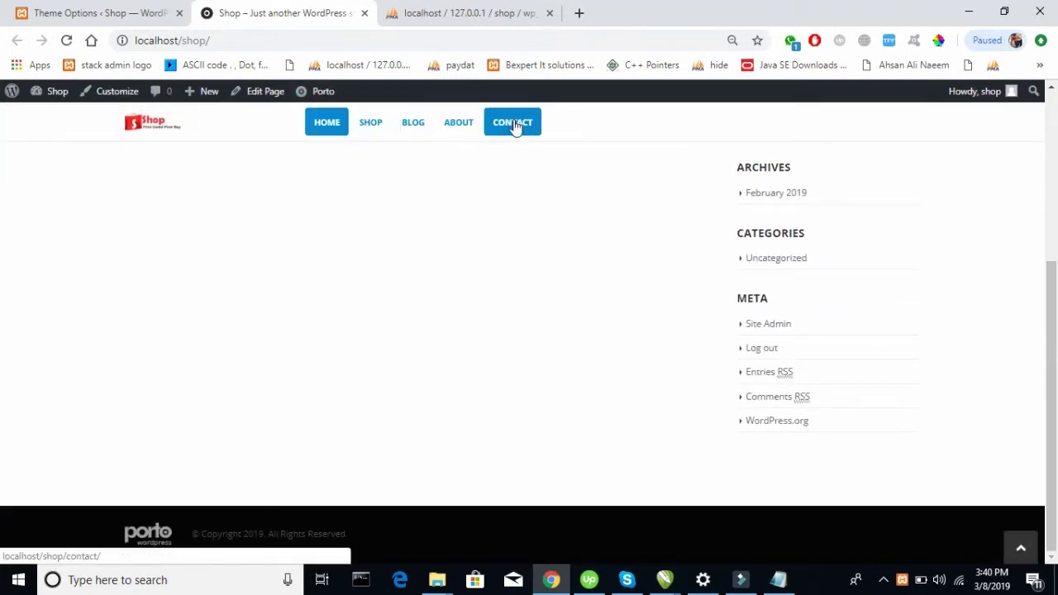
{"action": "scroll", "coordinate": [604, 265], "scroll_direction": "up", "scroll_amount": 5}
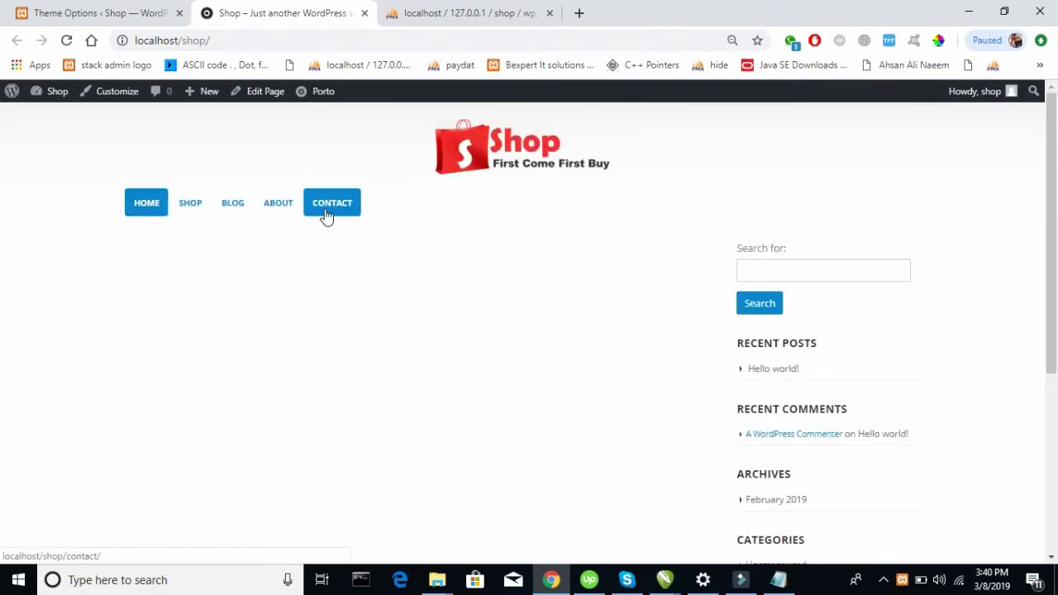
Return to the theme options and examine the skin's Main Menu settings for fonts, link colors, backgrounds and popup colors.
{"action": "left_click", "coordinate": [134, 7]}
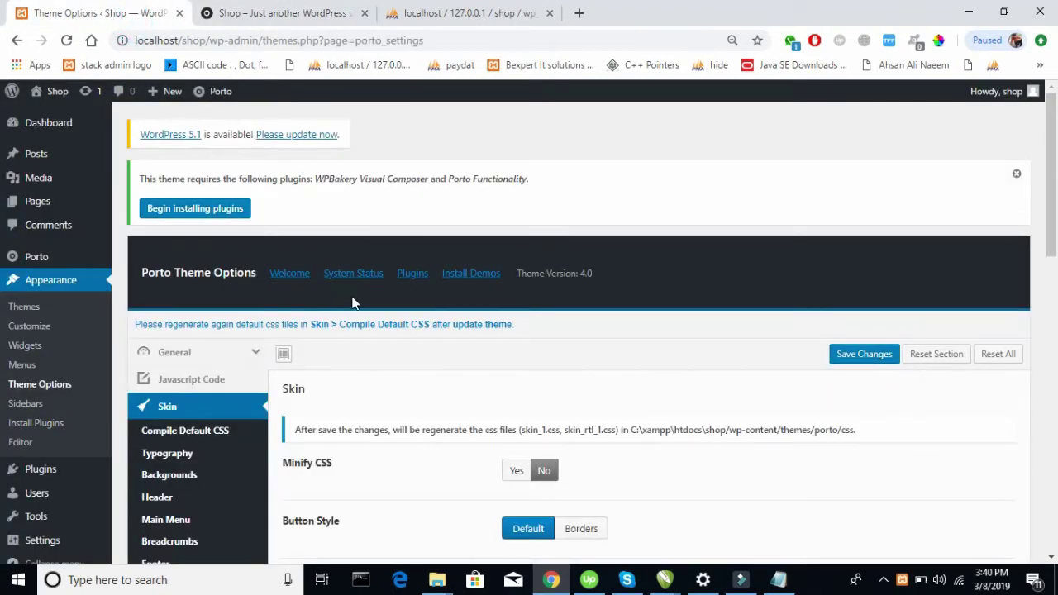
{"action": "scroll", "coordinate": [354, 303], "scroll_direction": "down", "scroll_amount": 1}
{"action": "scroll", "coordinate": [354, 303], "scroll_direction": "down", "scroll_amount": 3}
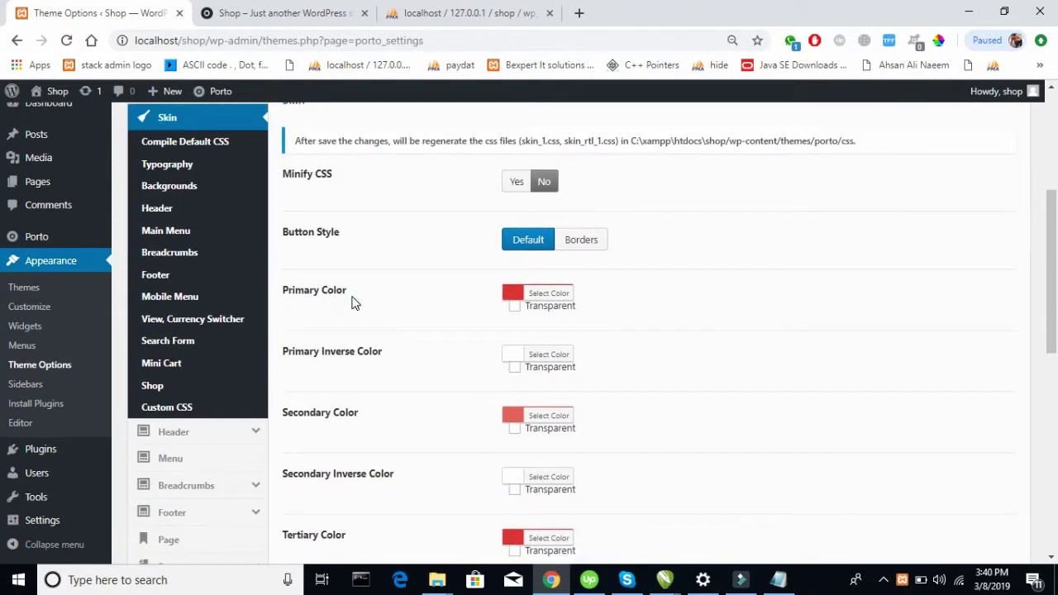
{"action": "scroll", "coordinate": [352, 304], "scroll_direction": "up", "scroll_amount": 1}
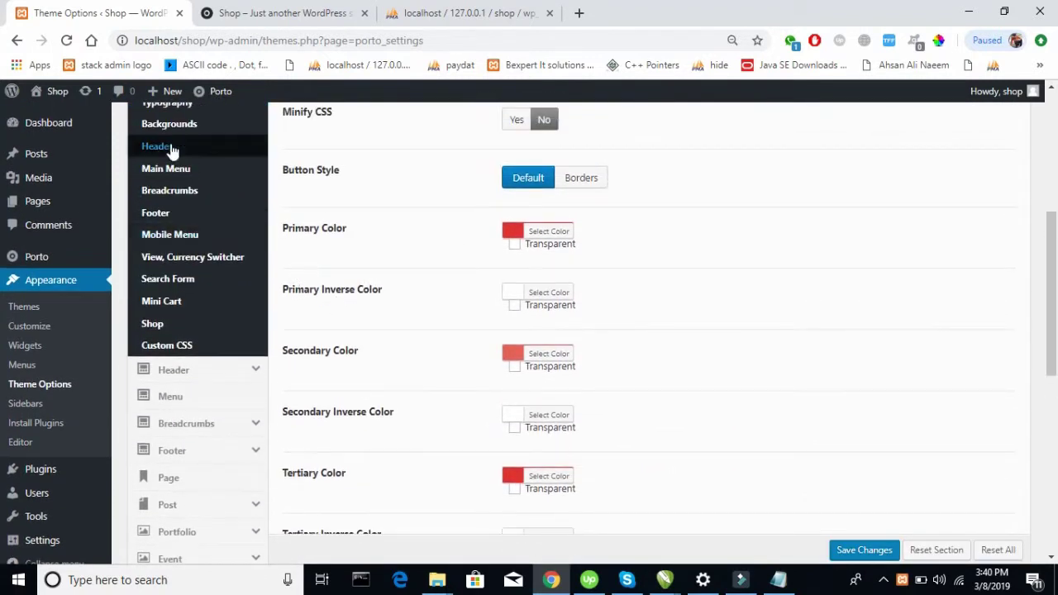
{"action": "left_click", "coordinate": [175, 170]}
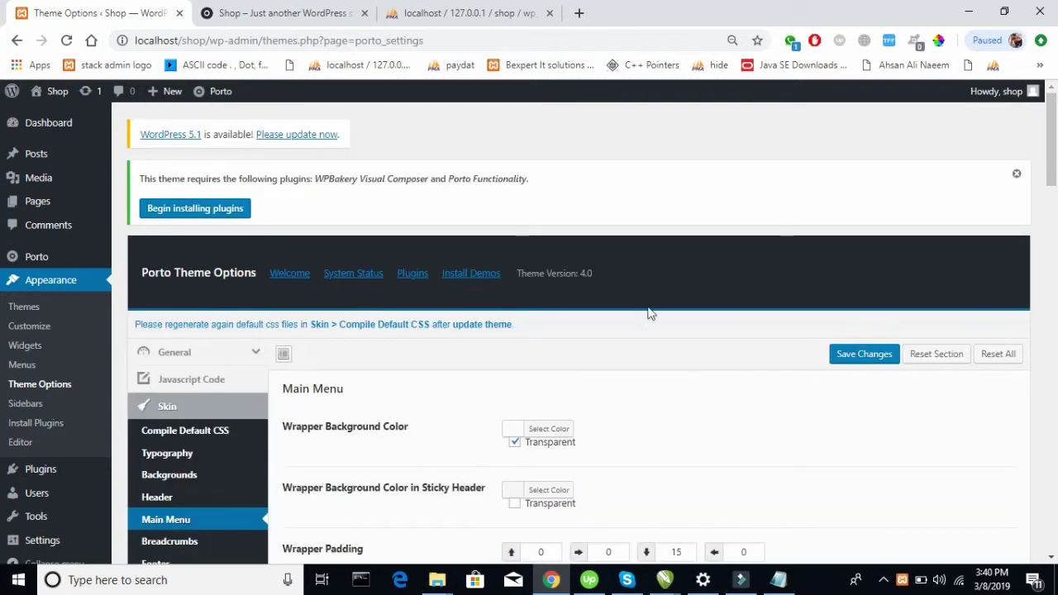
{"action": "scroll", "coordinate": [630, 382], "scroll_direction": "down", "scroll_amount": 2}
{"action": "scroll", "coordinate": [626, 382], "scroll_direction": "down", "scroll_amount": 4}
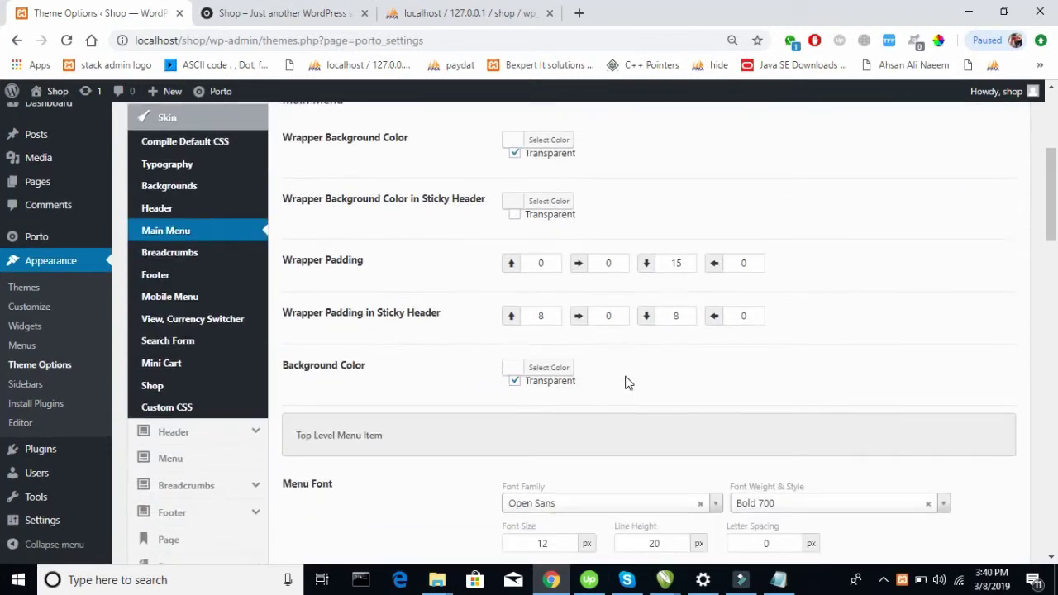
{"action": "scroll", "coordinate": [625, 376], "scroll_direction": "down", "scroll_amount": 3}
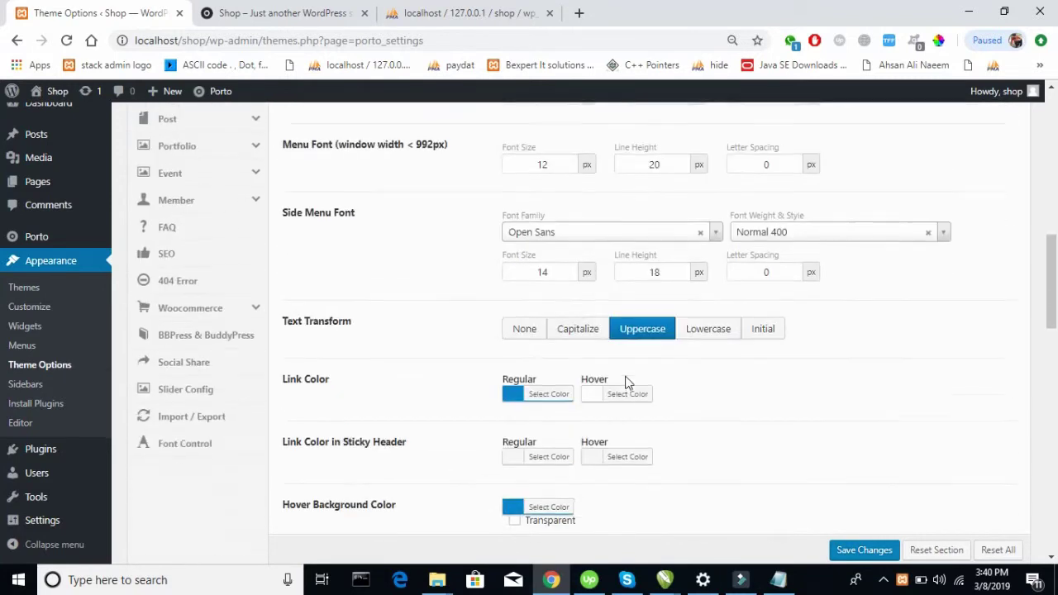
{"action": "scroll", "coordinate": [628, 382], "scroll_direction": "down", "scroll_amount": 2}
{"action": "scroll", "coordinate": [626, 381], "scroll_direction": "up", "scroll_amount": 4}
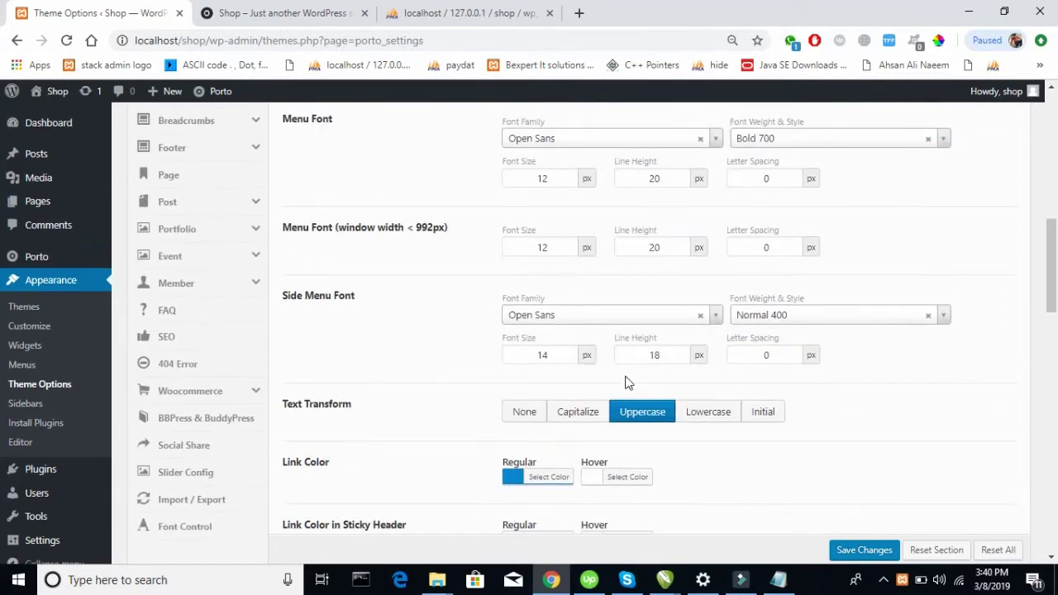
{"action": "scroll", "coordinate": [625, 382], "scroll_direction": "down", "scroll_amount": 2}
{"action": "scroll", "coordinate": [626, 382], "scroll_direction": "down", "scroll_amount": 5}
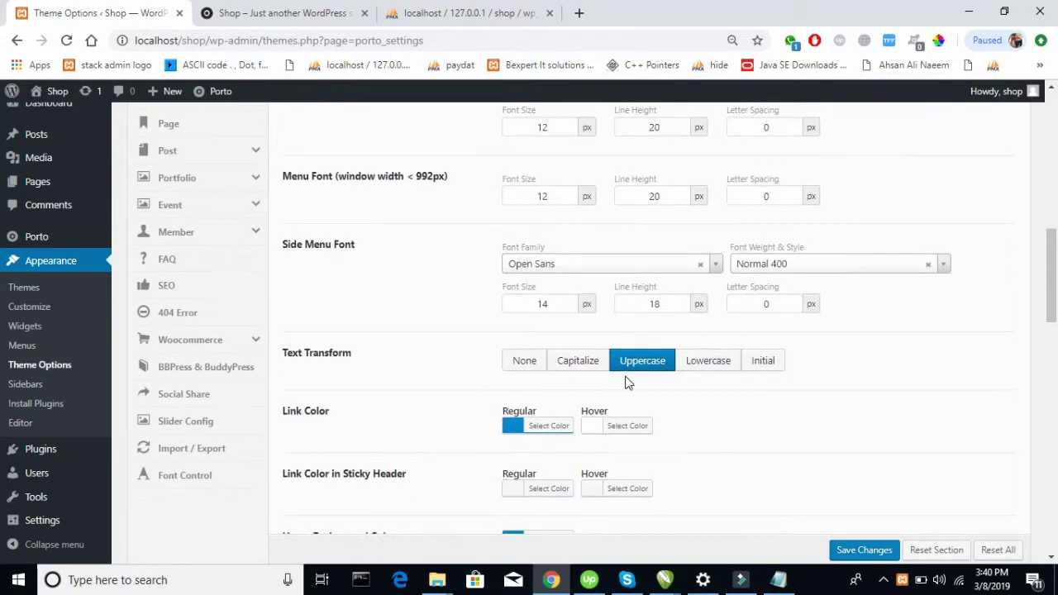
{"action": "scroll", "coordinate": [625, 382], "scroll_direction": "down", "scroll_amount": 4}
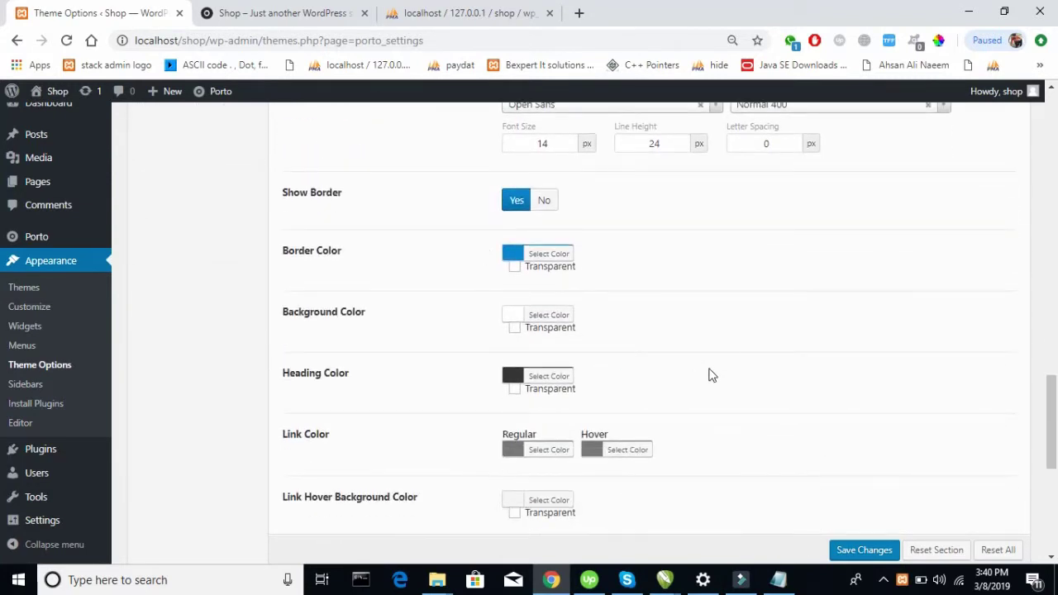
{"action": "scroll", "coordinate": [709, 375], "scroll_direction": "down", "scroll_amount": 5}
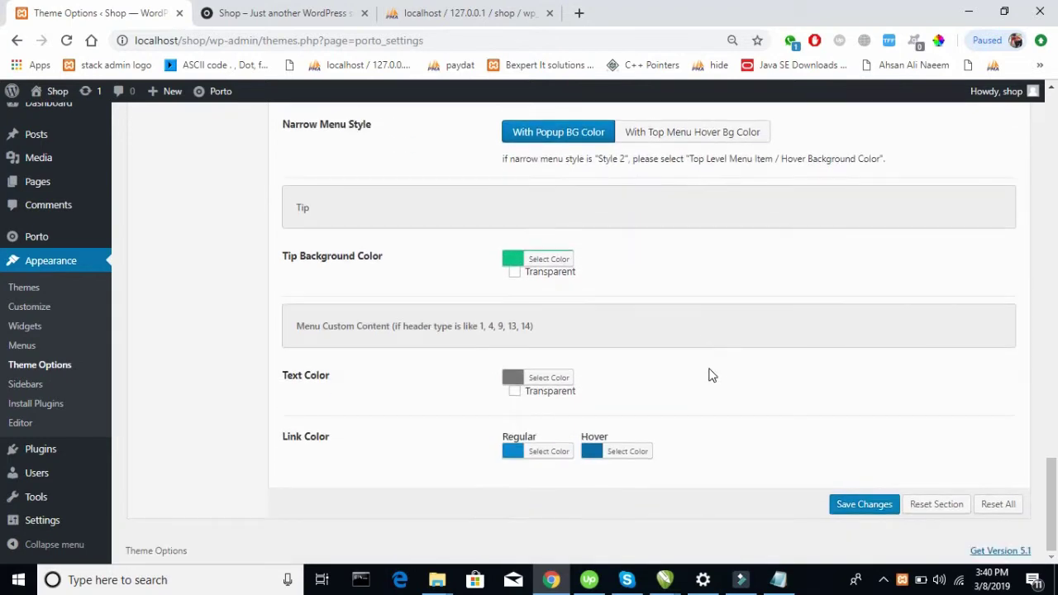
{"action": "scroll", "coordinate": [708, 375], "scroll_direction": "up", "scroll_amount": 18}
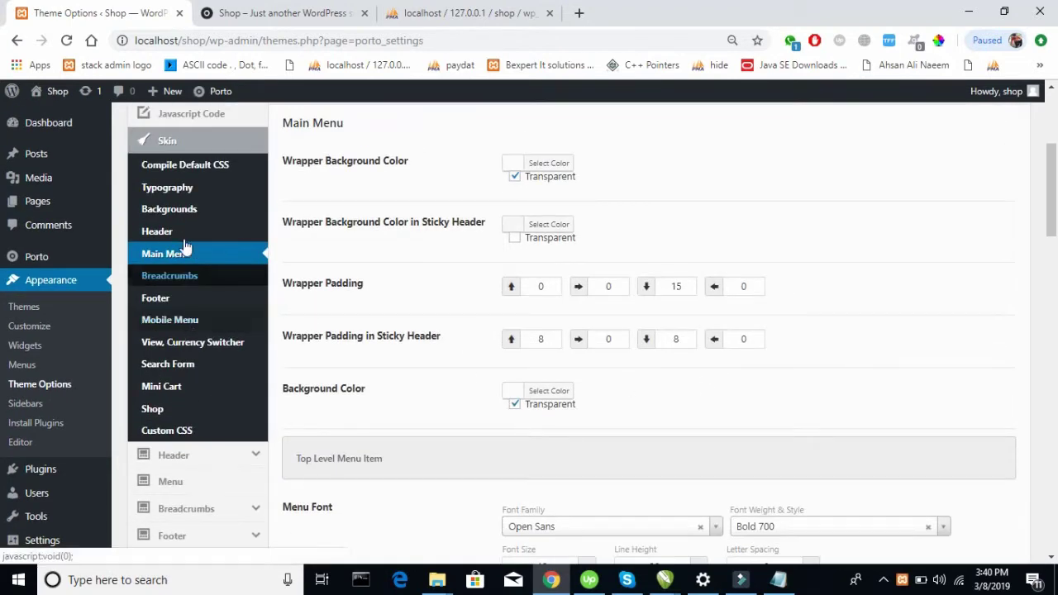
Examine the skin's Header settings, covering the wrapper background, gradient, text and link colors, top border and sticky header.
{"action": "left_click", "coordinate": [185, 234]}
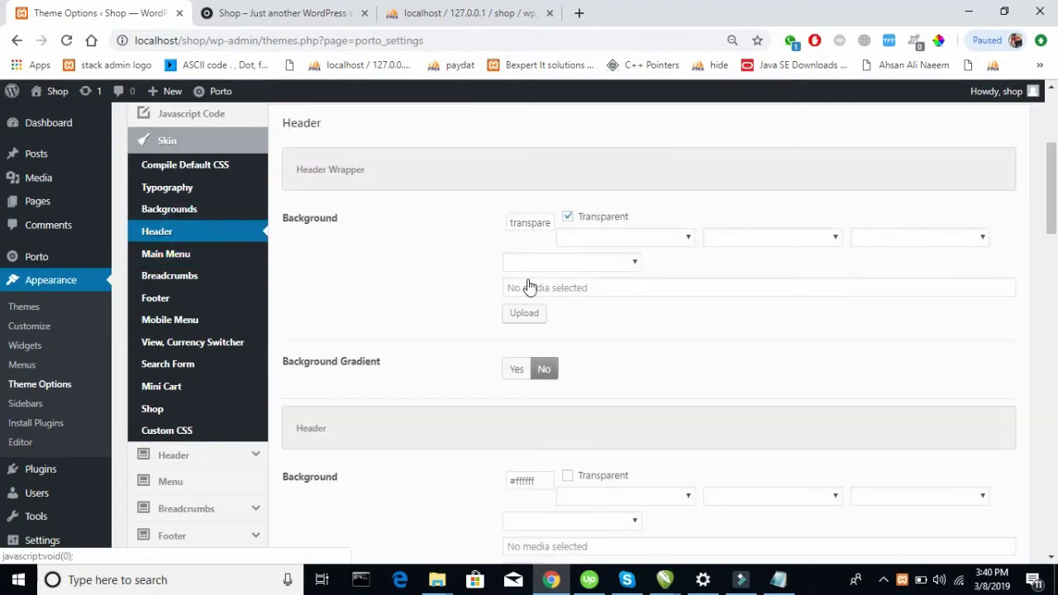
{"action": "scroll", "coordinate": [529, 286], "scroll_direction": "down", "scroll_amount": 5}
{"action": "scroll", "coordinate": [528, 281], "scroll_direction": "down", "scroll_amount": 3}
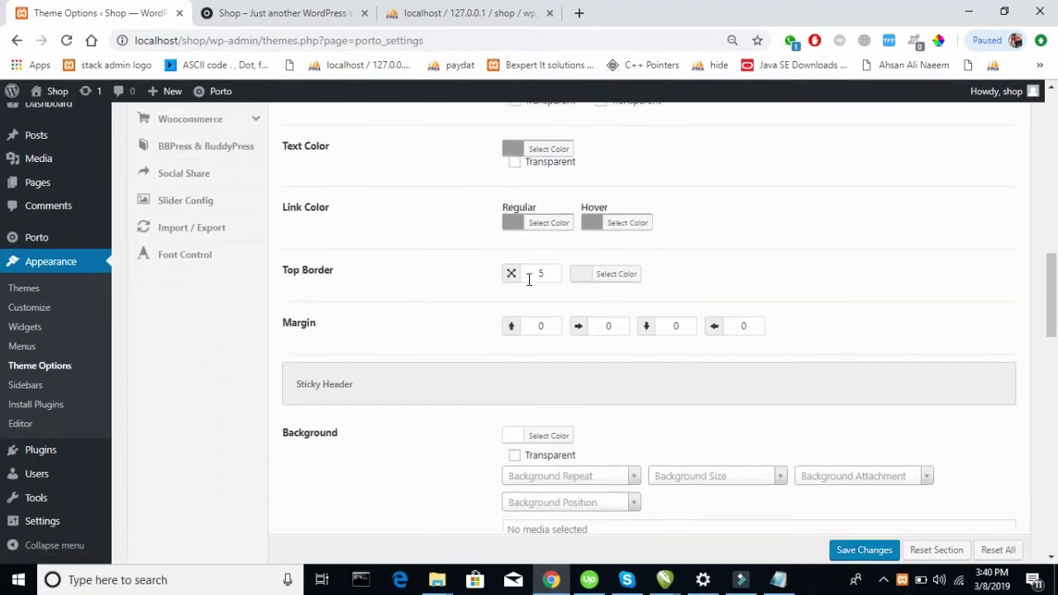
{"action": "scroll", "coordinate": [528, 277], "scroll_direction": "up", "scroll_amount": 4}
{"action": "scroll", "coordinate": [529, 286], "scroll_direction": "up", "scroll_amount": 5}
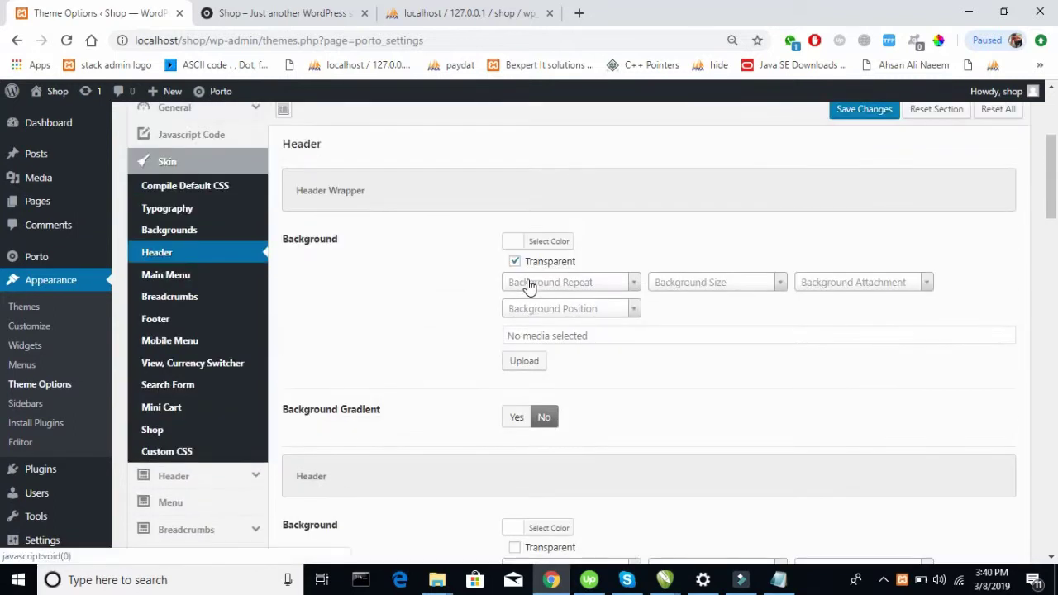
{"action": "scroll", "coordinate": [529, 286], "scroll_direction": "up", "scroll_amount": 2}
{"action": "scroll", "coordinate": [529, 286], "scroll_direction": "down", "scroll_amount": 6}
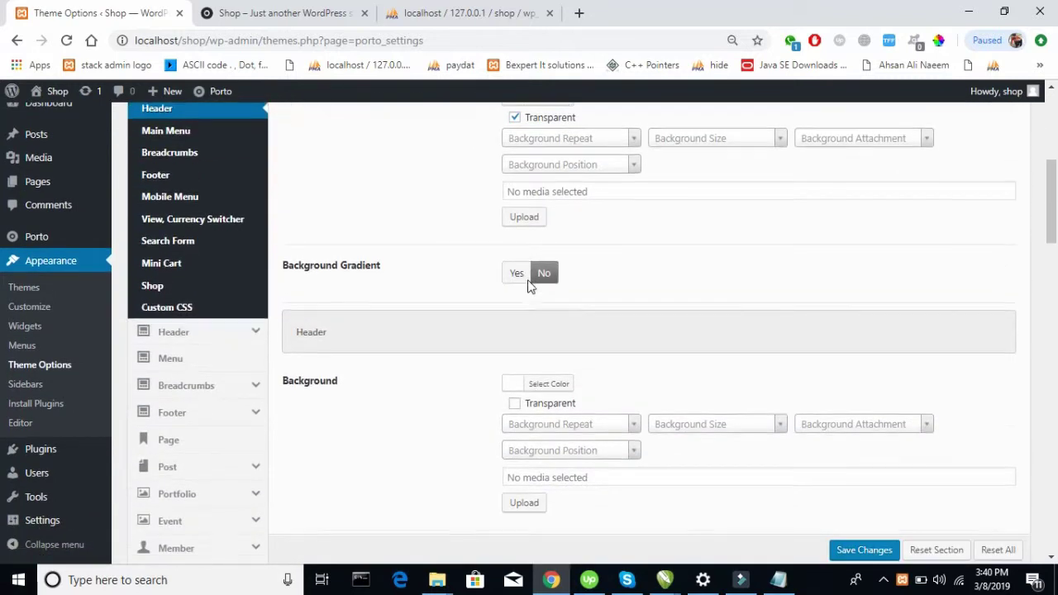
{"action": "scroll", "coordinate": [529, 286], "scroll_direction": "down", "scroll_amount": 5}
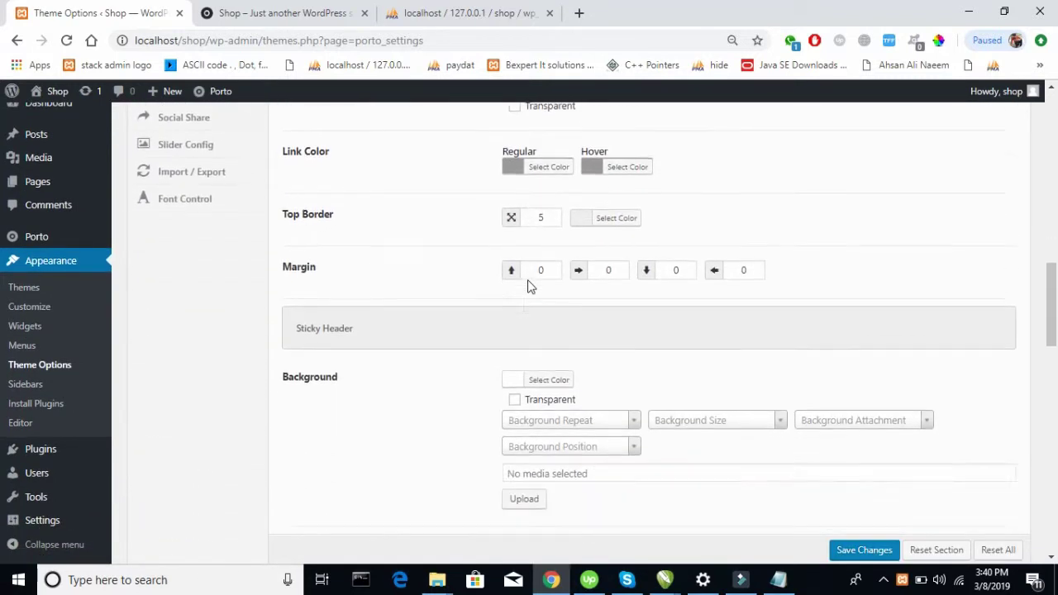
{"action": "scroll", "coordinate": [527, 280], "scroll_direction": "down", "scroll_amount": 4}
{"action": "scroll", "coordinate": [529, 285], "scroll_direction": "up", "scroll_amount": 10}
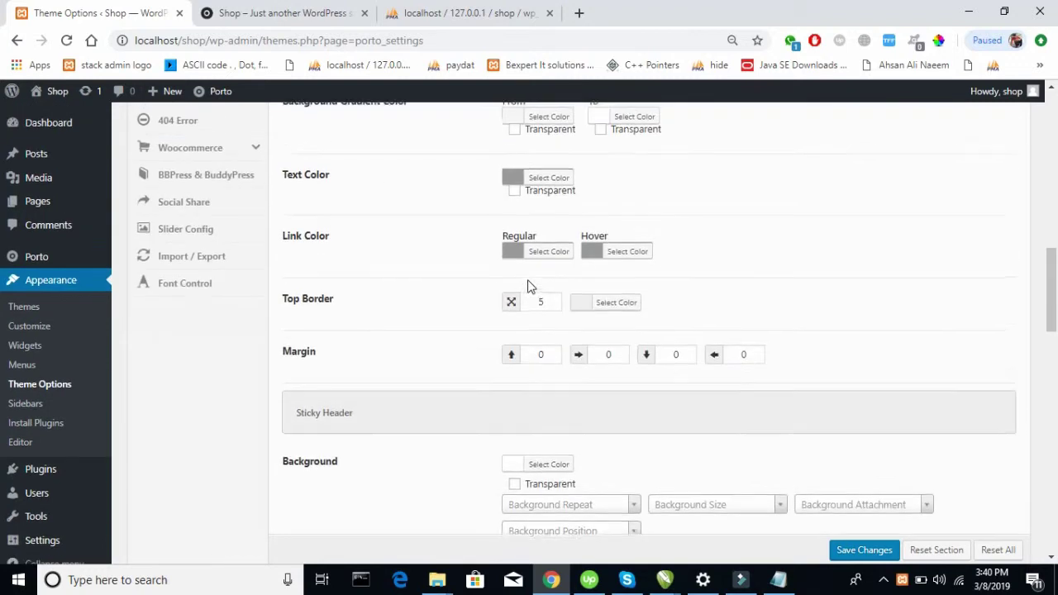
{"action": "scroll", "coordinate": [528, 281], "scroll_direction": "up", "scroll_amount": 4}
{"action": "scroll", "coordinate": [524, 279], "scroll_direction": "down", "scroll_amount": 2}
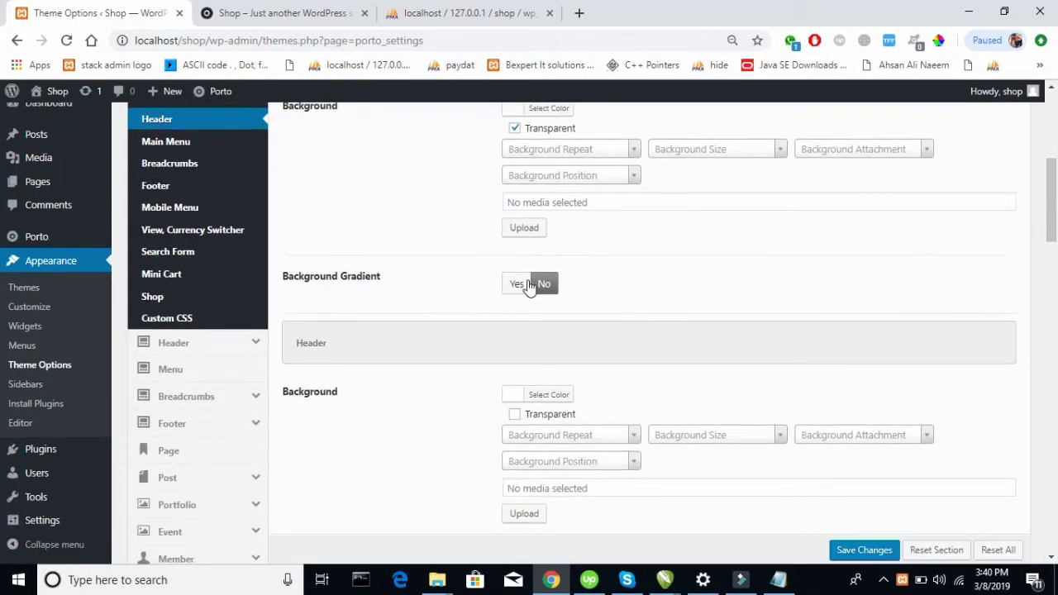
Examine the theme's separate Menu section, from the menu arrow and menu type options through to the custom content field.
{"action": "left_click", "coordinate": [172, 293]}
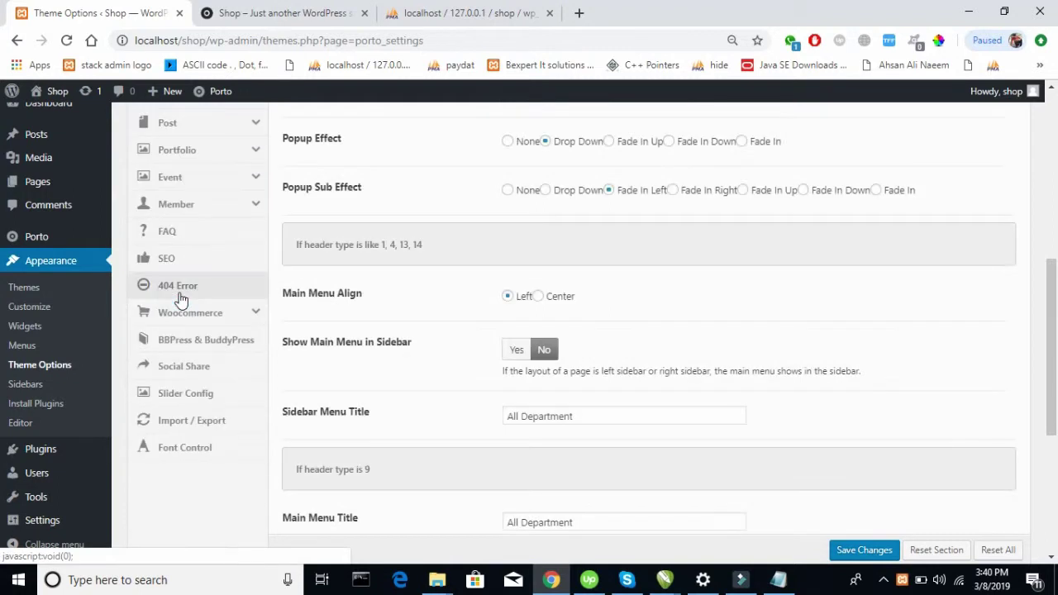
{"action": "scroll", "coordinate": [629, 312], "scroll_direction": "up", "scroll_amount": 4}
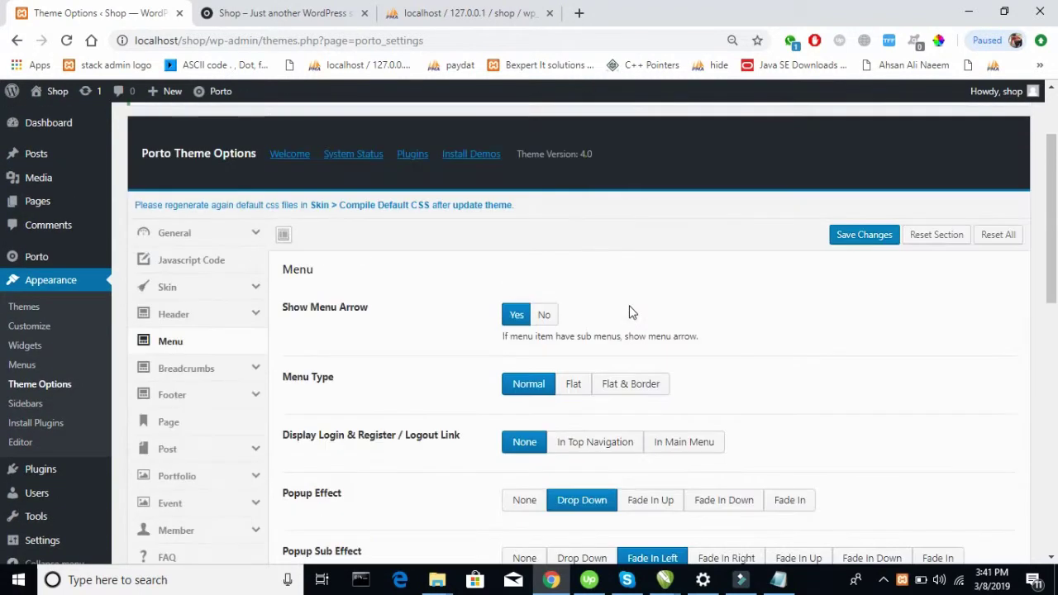
{"action": "scroll", "coordinate": [629, 312], "scroll_direction": "down", "scroll_amount": 8}
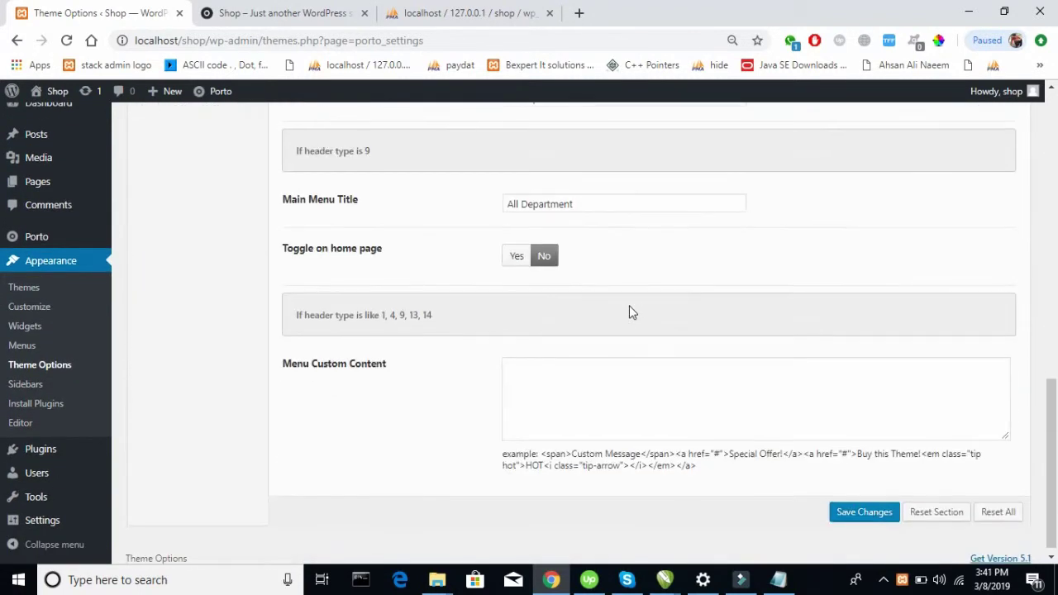
{"action": "scroll", "coordinate": [629, 311], "scroll_direction": "up", "scroll_amount": 2}
{"action": "scroll", "coordinate": [629, 311], "scroll_direction": "up", "scroll_amount": 8}
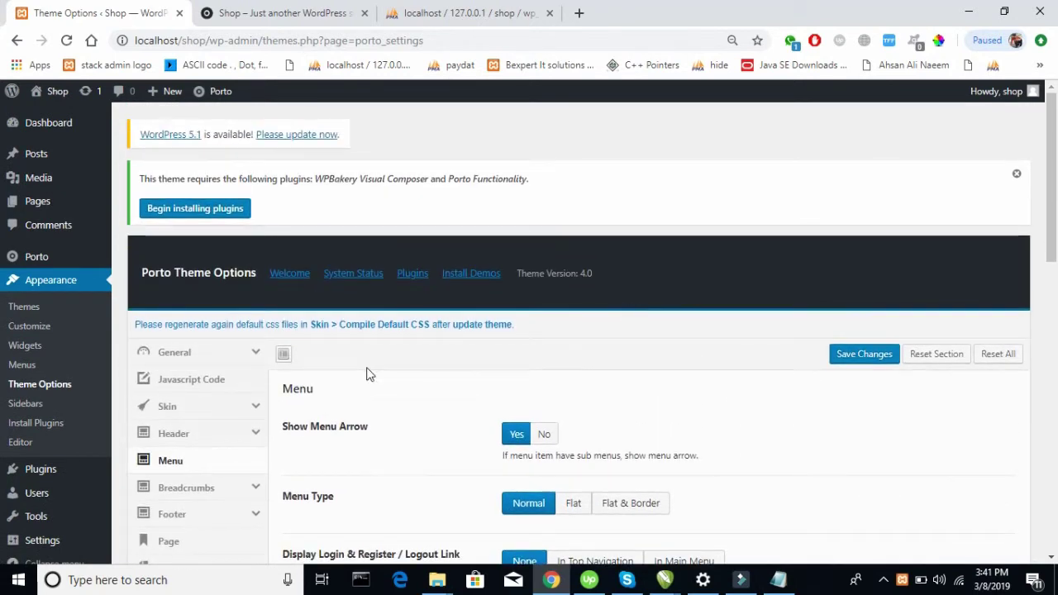
Check the theme's main Header section and recheck the skin's Header settings for the menu color options.
{"action": "left_click", "coordinate": [246, 434]}
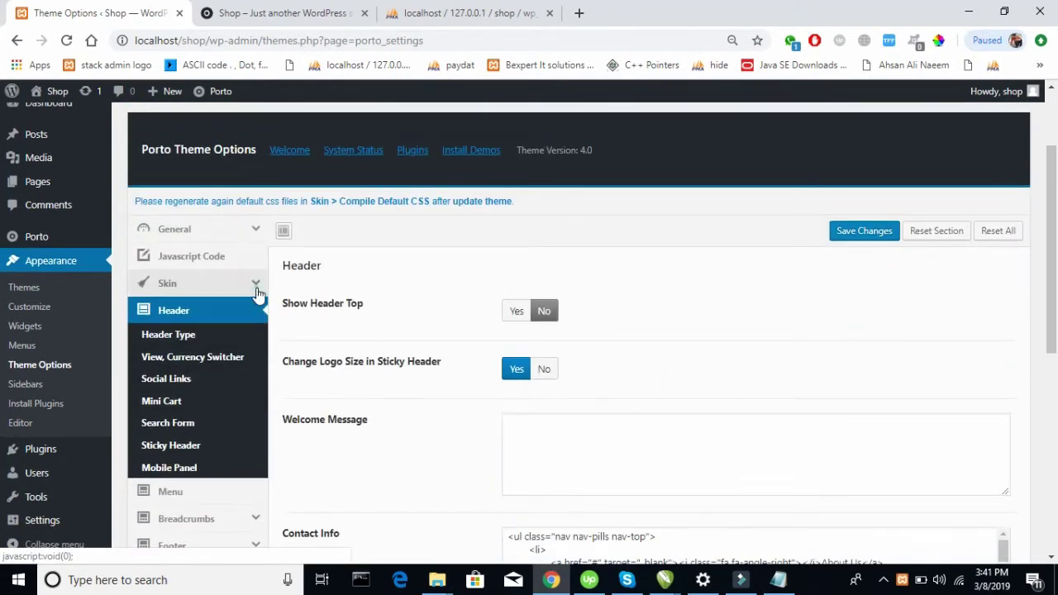
{"action": "left_click", "coordinate": [257, 285]}
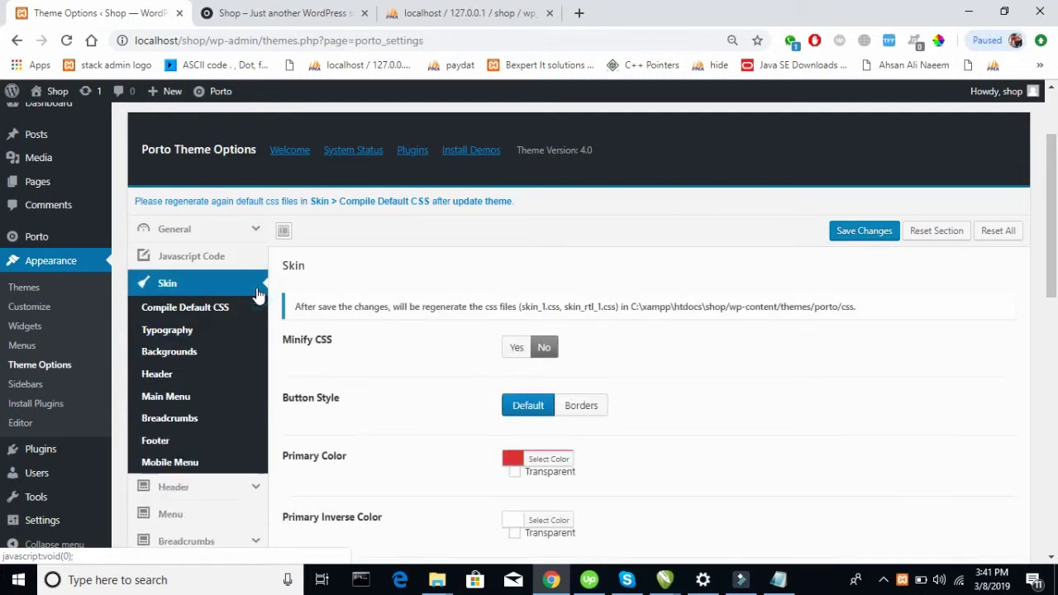
{"action": "scroll", "coordinate": [432, 358], "scroll_direction": "down", "scroll_amount": 2}
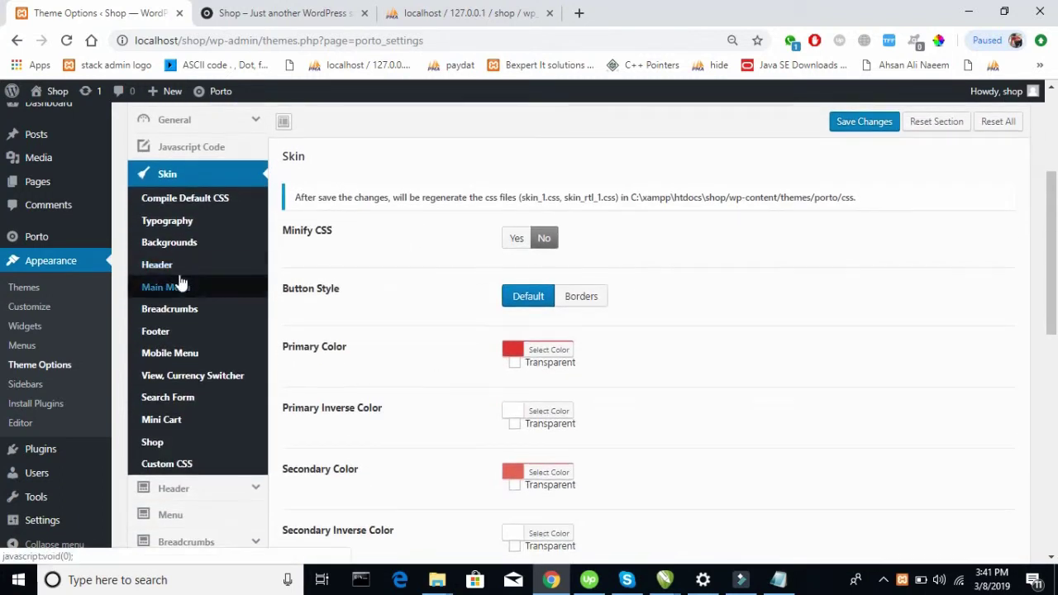
{"action": "left_click", "coordinate": [173, 266]}
{"action": "scroll", "coordinate": [524, 287], "scroll_direction": "down", "scroll_amount": 2}
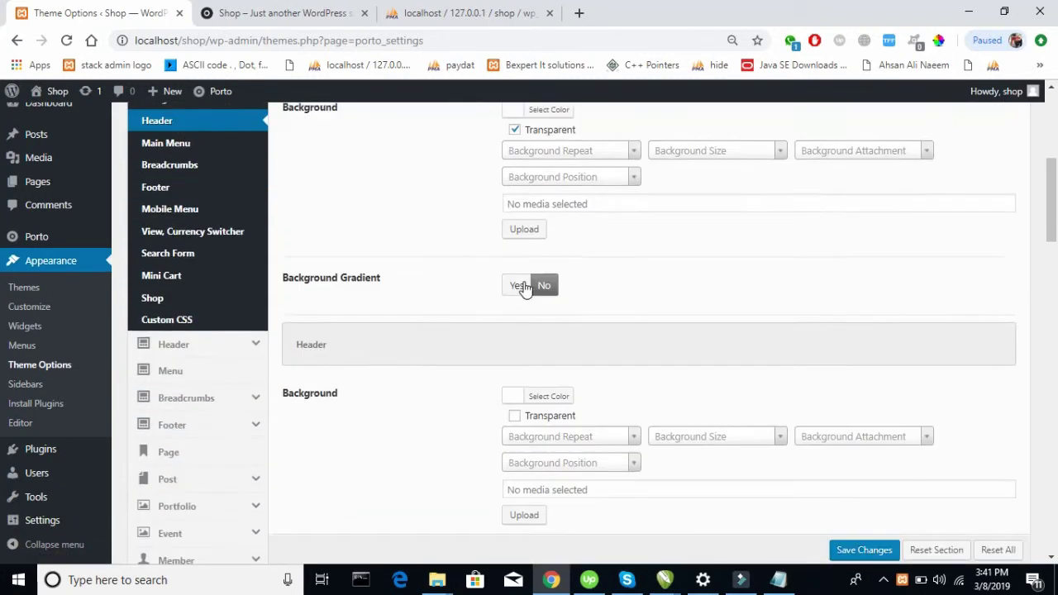
{"action": "scroll", "coordinate": [524, 287], "scroll_direction": "down", "scroll_amount": 5}
{"action": "scroll", "coordinate": [524, 287], "scroll_direction": "up", "scroll_amount": 5}
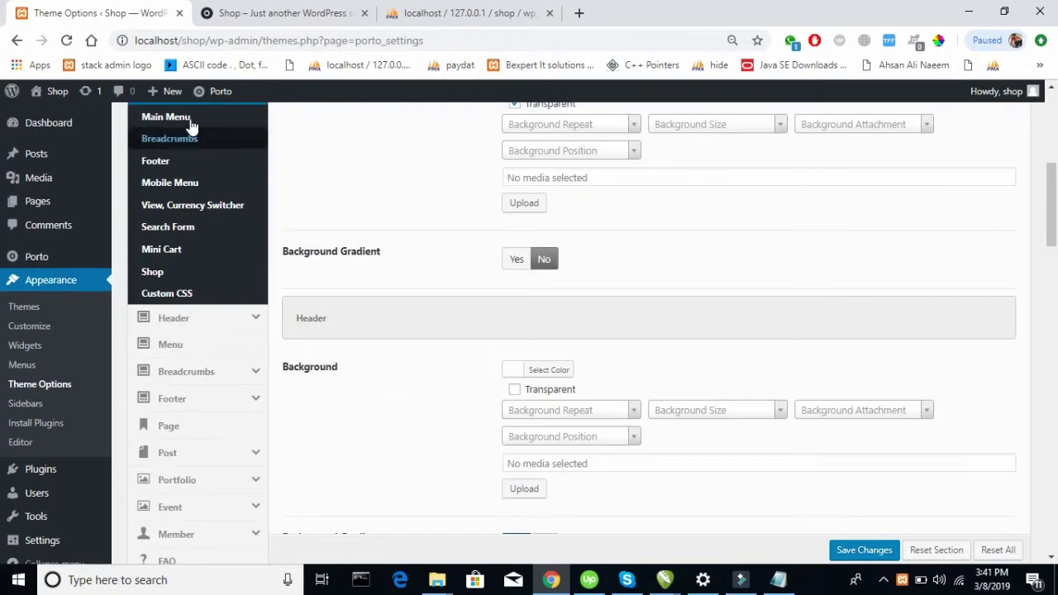
In the skin's Main Menu settings, set the regular link color of the top-level menu items to red.
{"action": "left_click", "coordinate": [184, 118]}
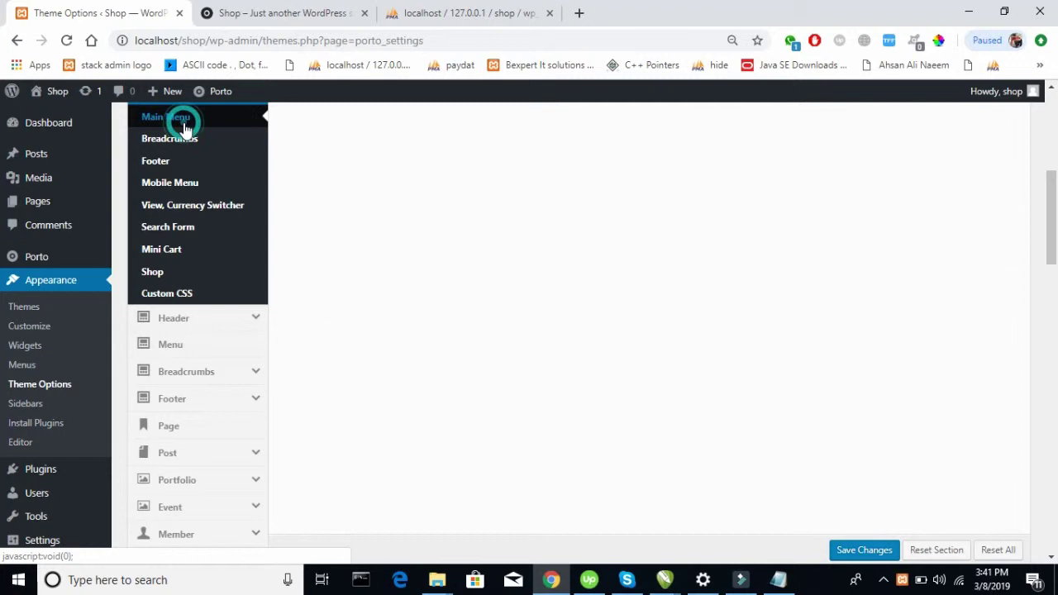
{"action": "scroll", "coordinate": [436, 299], "scroll_direction": "down", "scroll_amount": 3}
{"action": "scroll", "coordinate": [437, 300], "scroll_direction": "down", "scroll_amount": 2}
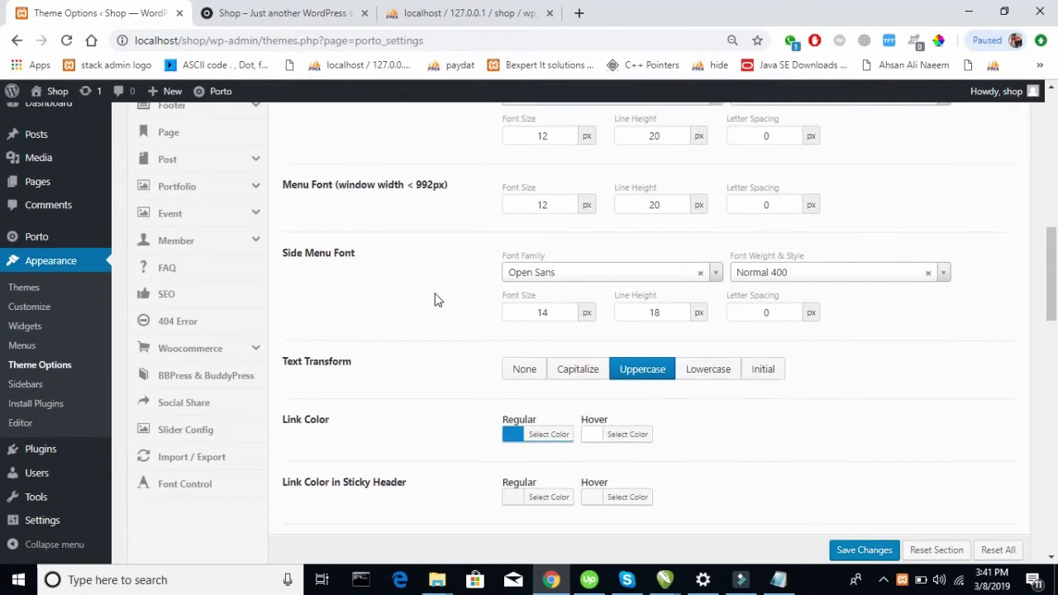
{"action": "scroll", "coordinate": [463, 363], "scroll_direction": "down", "scroll_amount": 2}
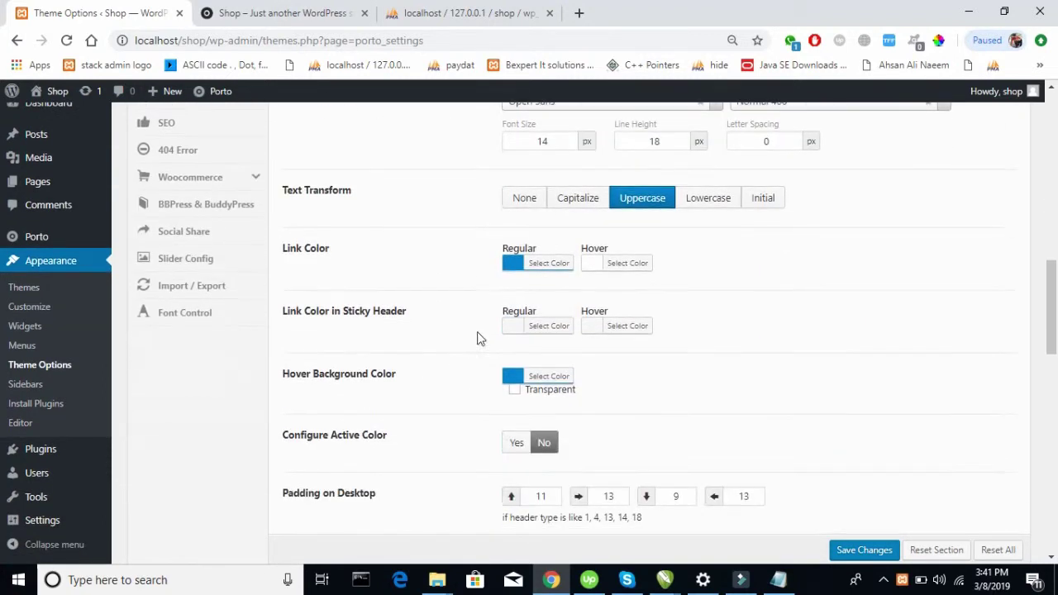
{"action": "left_click", "coordinate": [505, 268]}
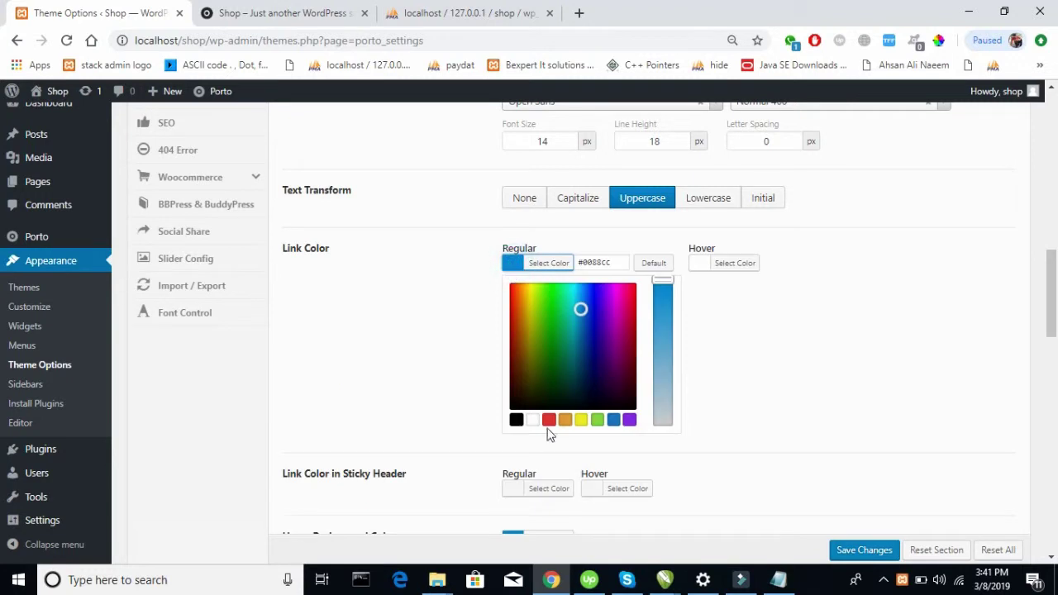
{"action": "left_click", "coordinate": [548, 422]}
{"action": "left_click", "coordinate": [821, 314]}
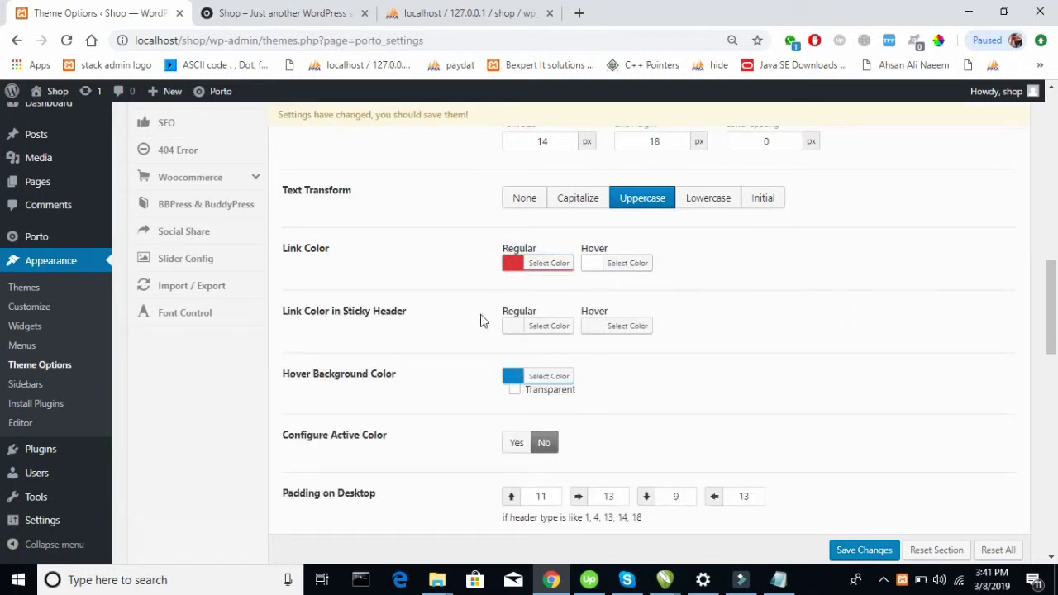
Set the hover background color of the top-level menu items to blue #1e73be.
{"action": "left_click", "coordinate": [516, 380]}
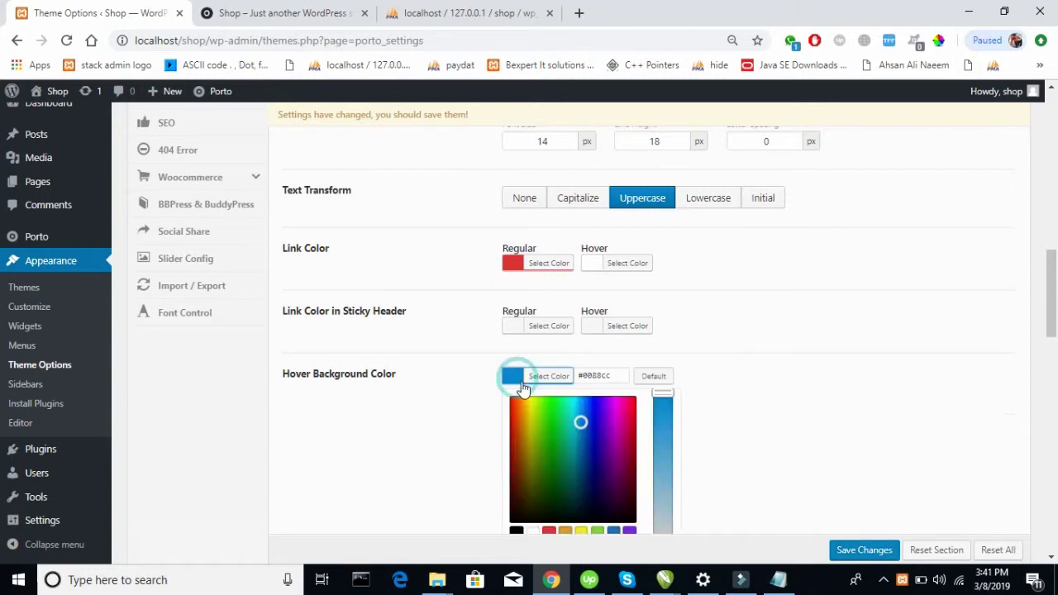
{"action": "left_click", "coordinate": [613, 533]}
{"action": "left_click", "coordinate": [766, 386]}
{"action": "left_click", "coordinate": [767, 386]}
{"action": "left_click", "coordinate": [767, 389]}
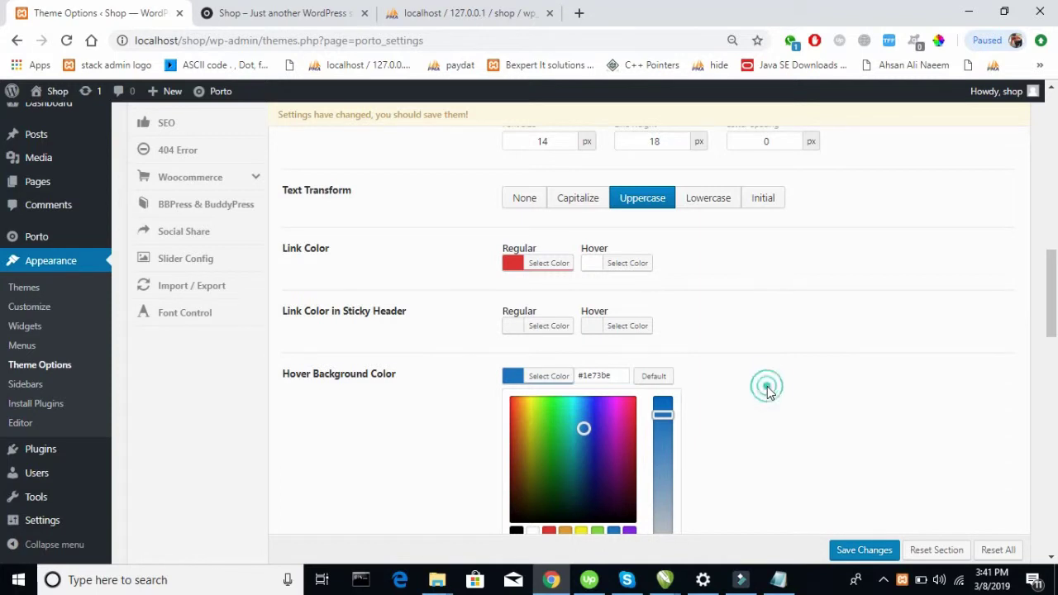
{"action": "left_click", "coordinate": [349, 413]}
{"action": "scroll", "coordinate": [349, 419], "scroll_direction": "down", "scroll_amount": 1}
{"action": "scroll", "coordinate": [349, 419], "scroll_direction": "down", "scroll_amount": 2}
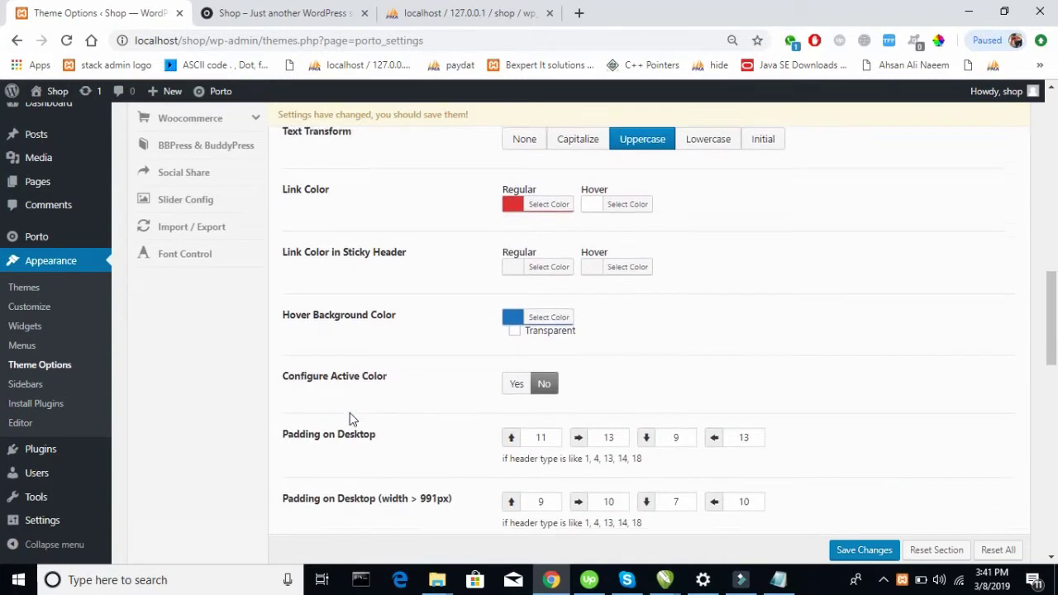
Set the top-level menu items' hover background color to red #dd3333 and save the theme options.
{"action": "left_click", "coordinate": [515, 185]}
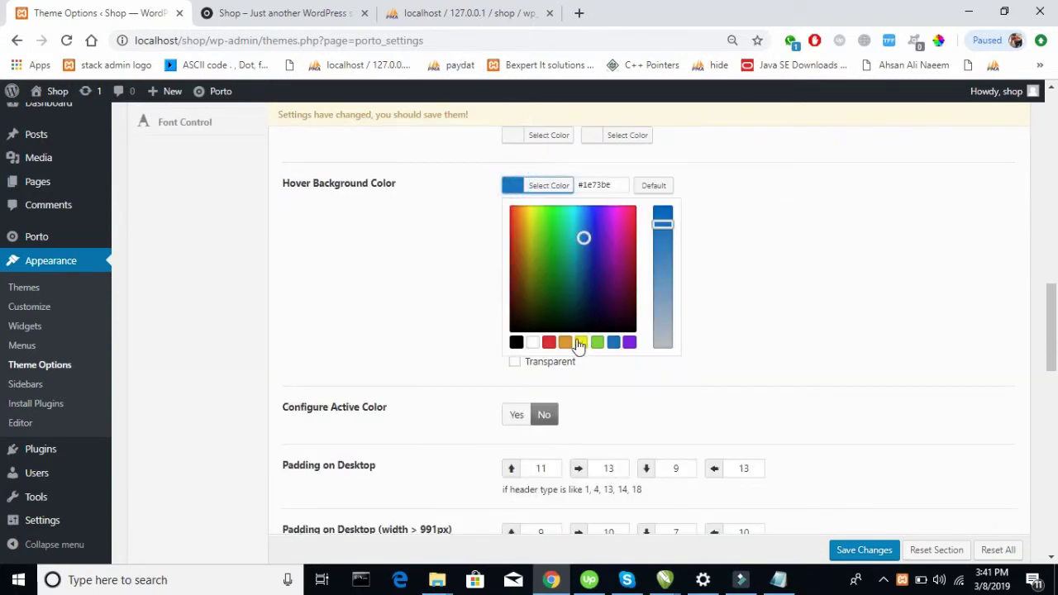
{"action": "left_click", "coordinate": [548, 342]}
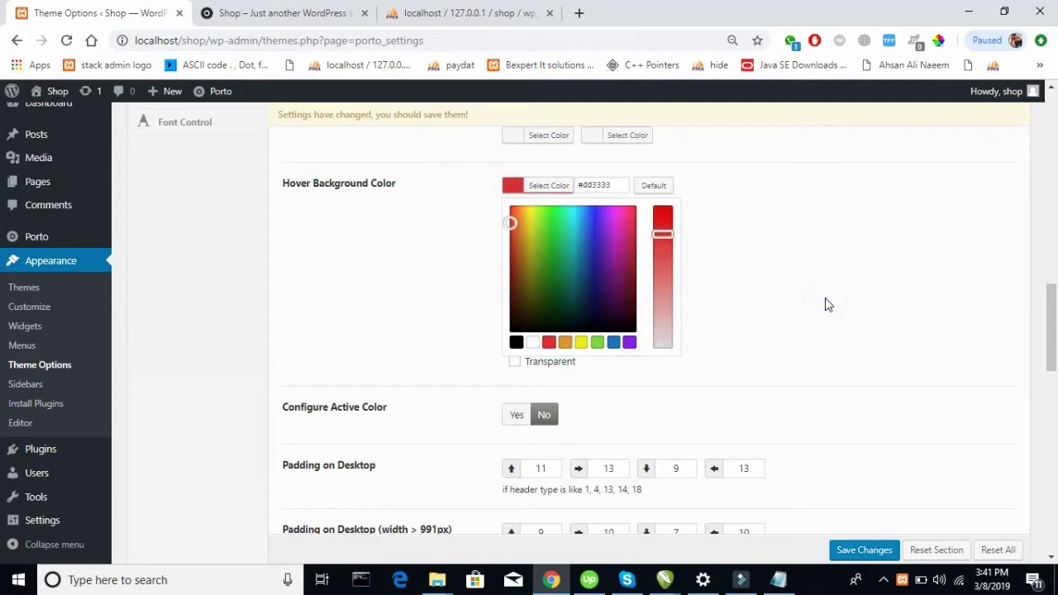
{"action": "scroll", "coordinate": [826, 304], "scroll_direction": "up", "scroll_amount": 10}
{"action": "scroll", "coordinate": [825, 304], "scroll_direction": "up", "scroll_amount": 3}
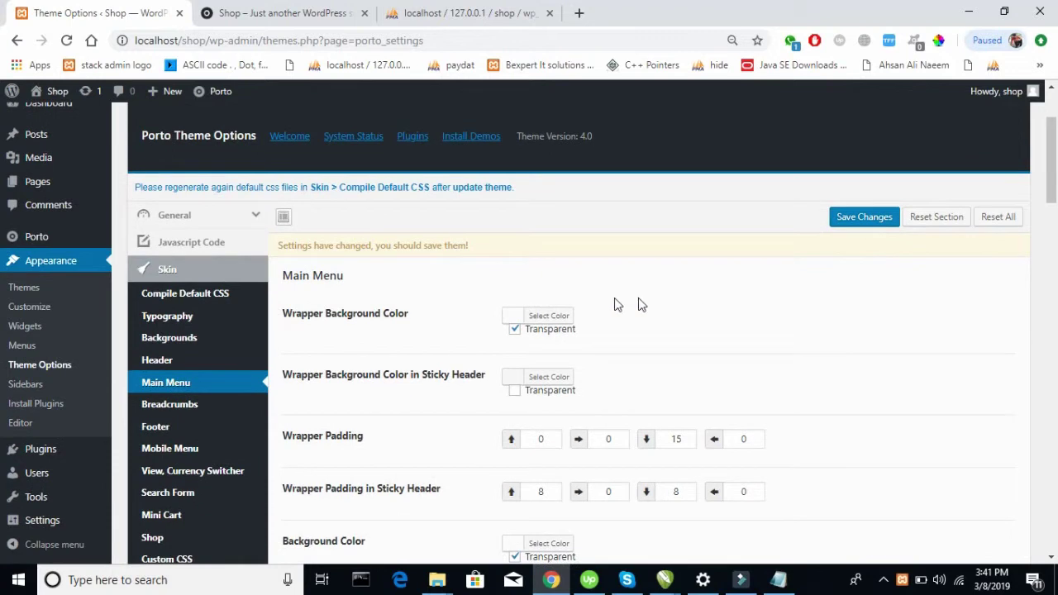
{"action": "left_click", "coordinate": [851, 232]}
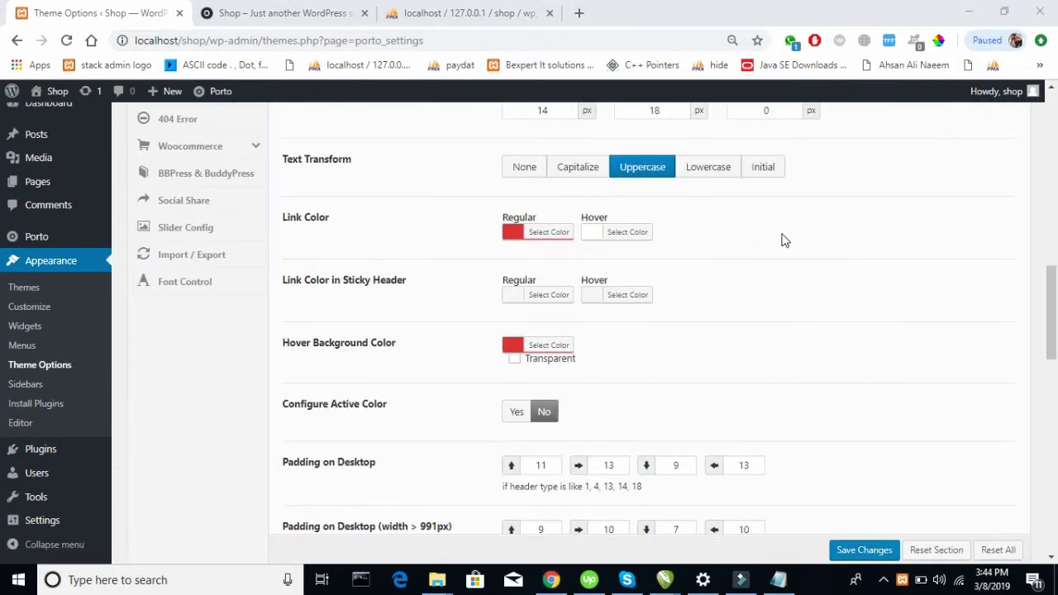
{"action": "scroll", "coordinate": [782, 240], "scroll_direction": "up", "scroll_amount": 1}
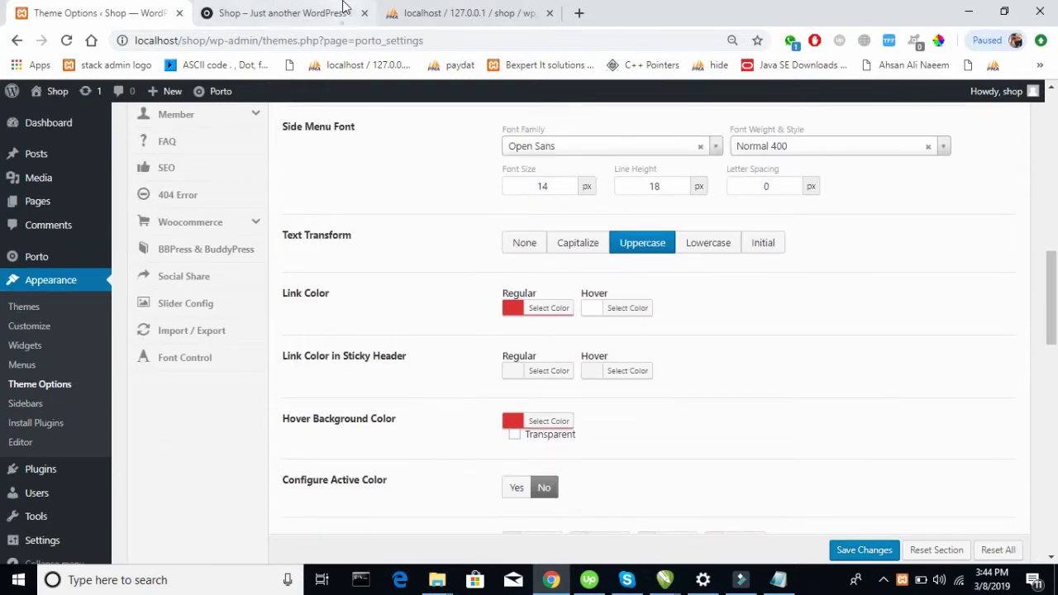
{"action": "left_click", "coordinate": [345, 7]}
{"action": "key", "text": "F5"}
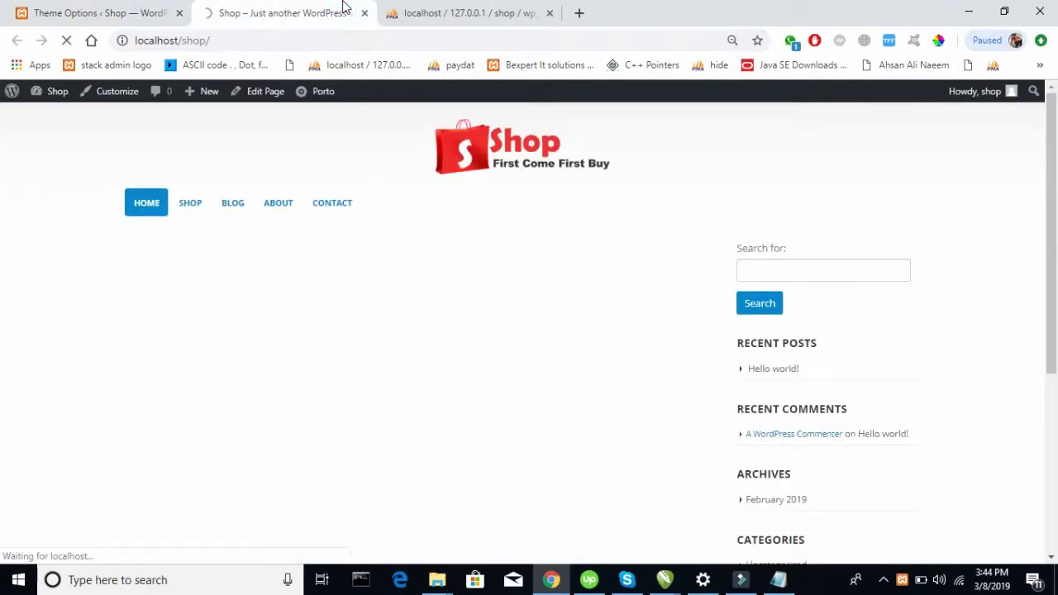
{"action": "left_click", "coordinate": [266, 38]}
{"action": "key", "text": "ctrl+c"}
{"action": "key", "text": "ctrl+shift+n"}
{"action": "key", "text": "ctrl+v"}
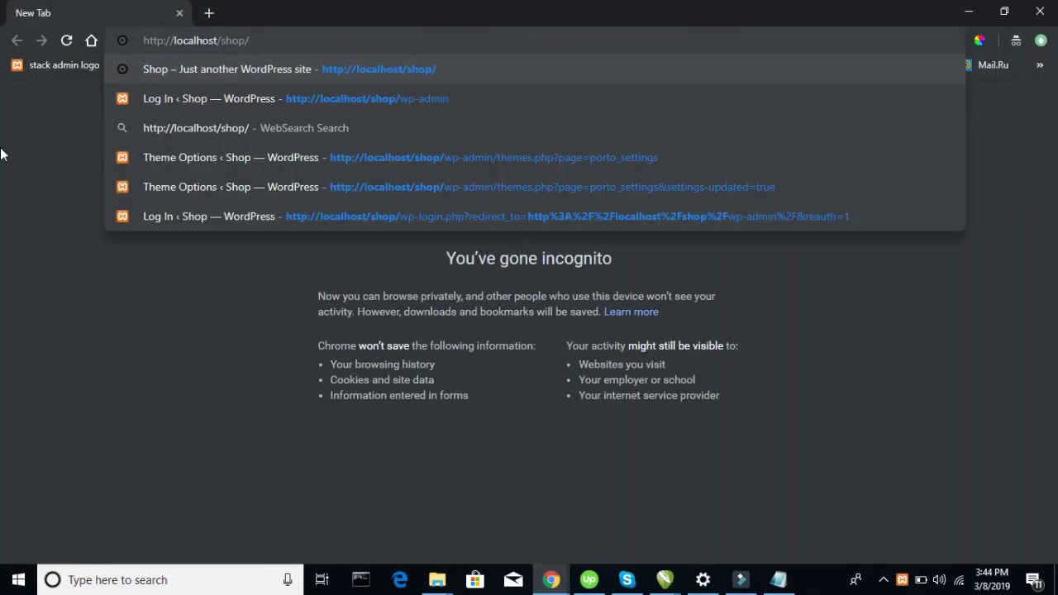
{"action": "key", "text": "Return"}
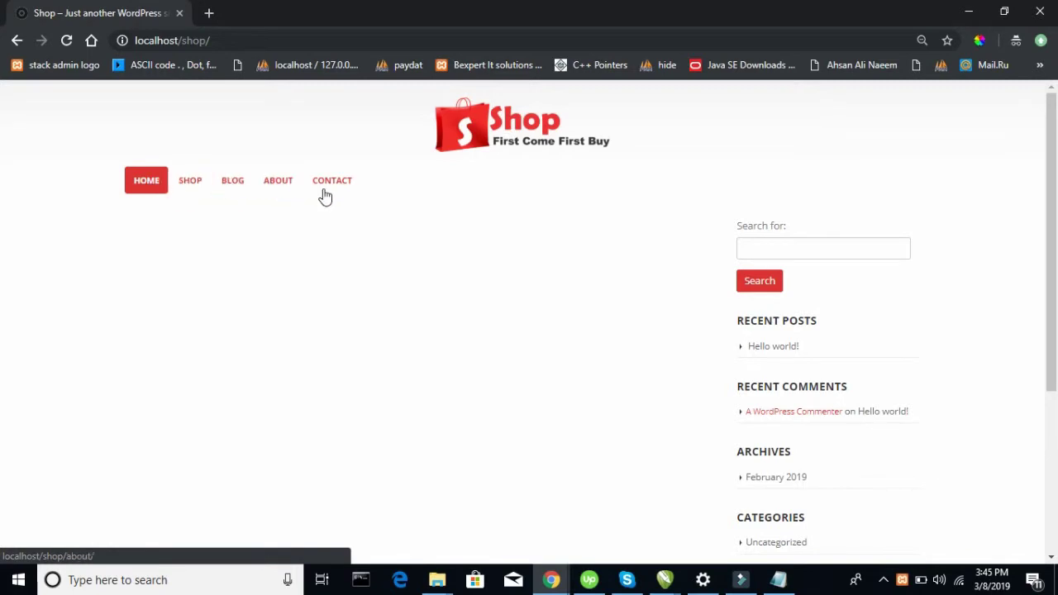
Examine the incognito homepage from the menu colors and sticky header down to the footer.
{"action": "left_click", "coordinate": [446, 275]}
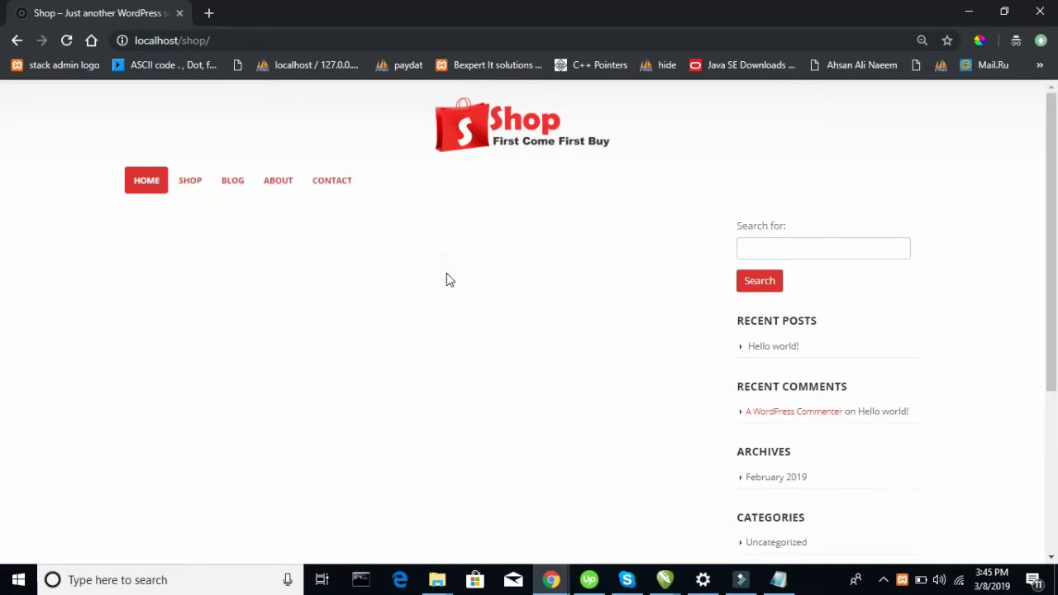
{"action": "scroll", "coordinate": [446, 278], "scroll_direction": "down", "scroll_amount": 3}
{"action": "scroll", "coordinate": [446, 279], "scroll_direction": "up", "scroll_amount": 3}
{"action": "scroll", "coordinate": [432, 343], "scroll_direction": "down", "scroll_amount": 3}
Switch back to the regular browser window and close its shop homepage tab, returning to the theme options.
{"action": "key", "text": "alt+Tab"}
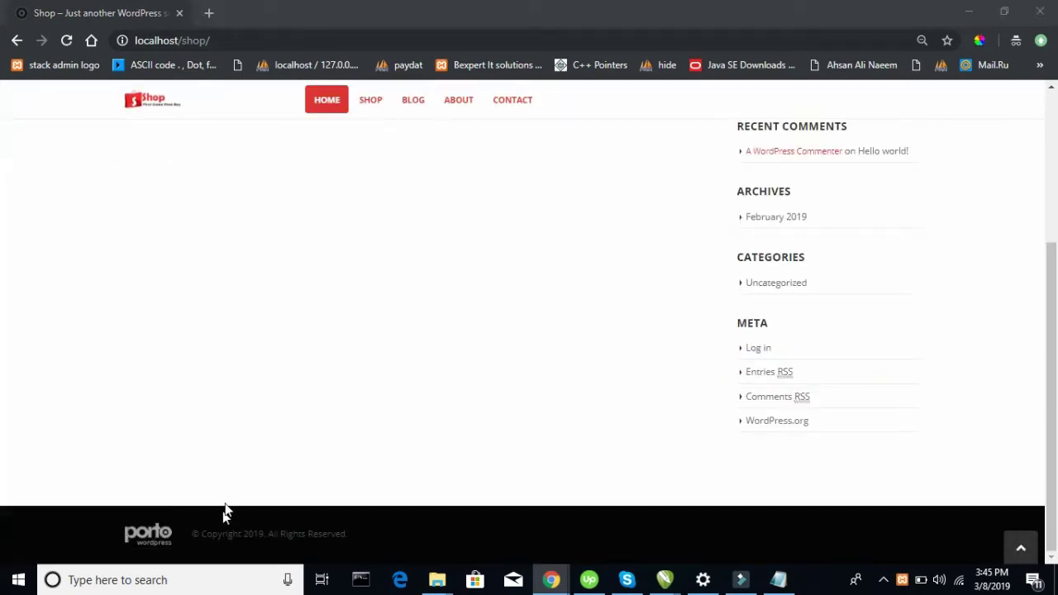
{"action": "key", "text": "alt+Tab"}
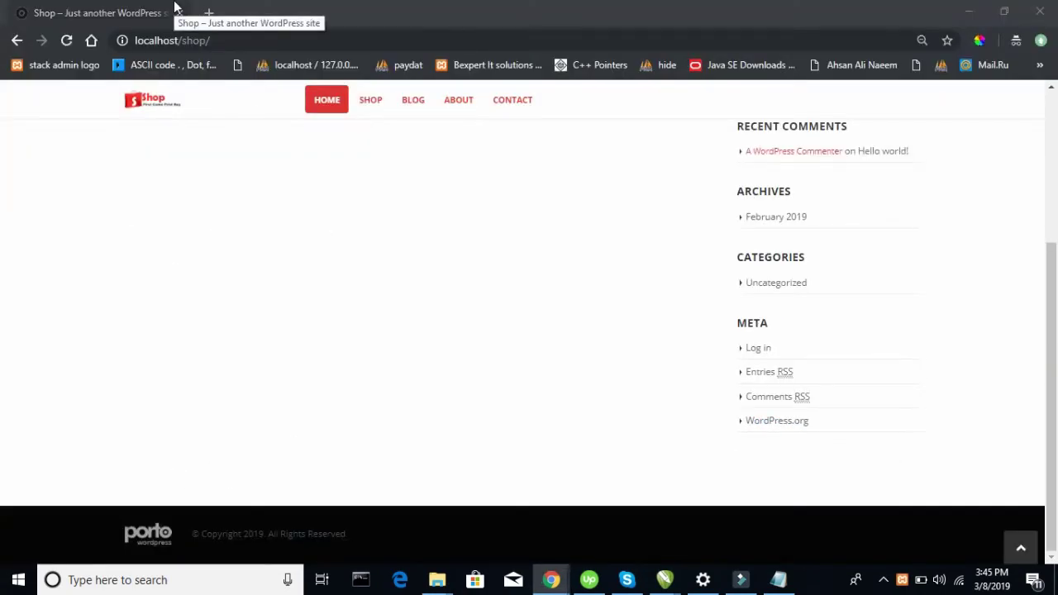
{"action": "left_click", "coordinate": [178, 12]}
{"action": "left_click", "coordinate": [365, 14]}
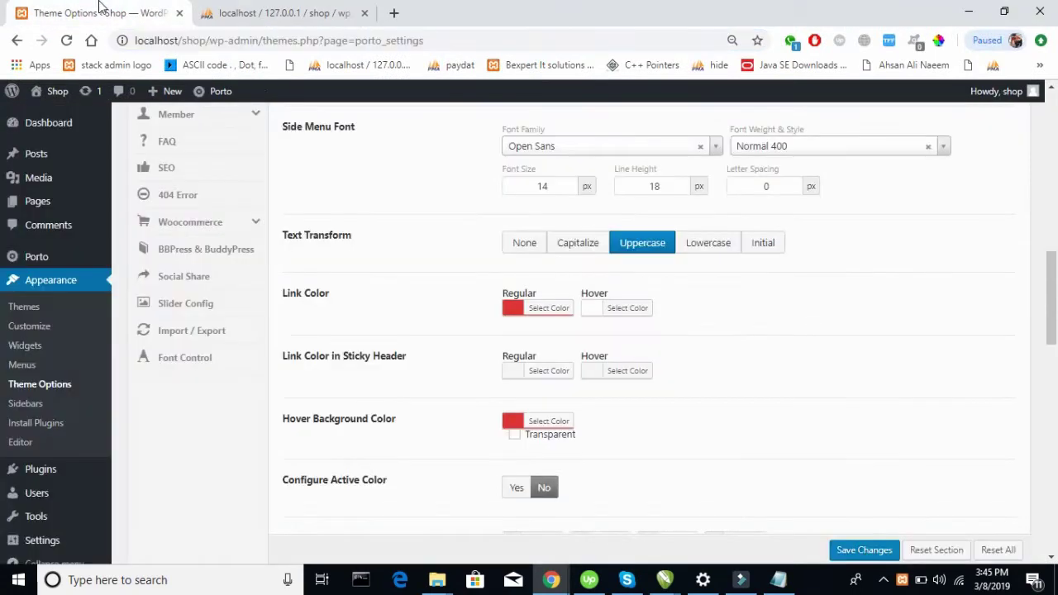
In the theme's Footer settings, set the footer logo to logo.png from the media library and save the changes.
{"action": "scroll", "coordinate": [207, 196], "scroll_direction": "down", "scroll_amount": 2}
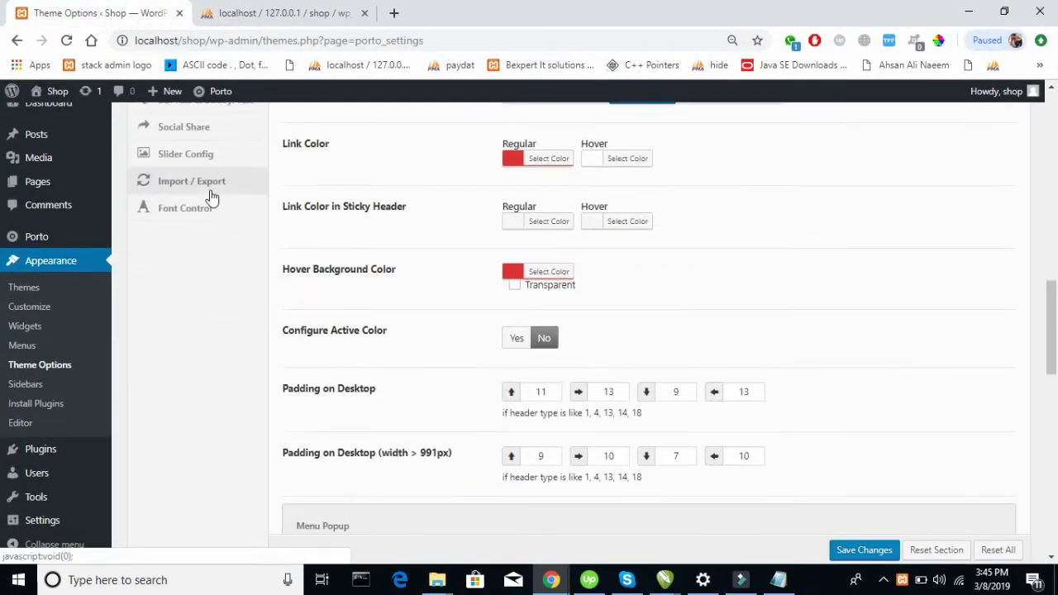
{"action": "scroll", "coordinate": [208, 198], "scroll_direction": "up", "scroll_amount": 5}
{"action": "scroll", "coordinate": [212, 196], "scroll_direction": "up", "scroll_amount": 2}
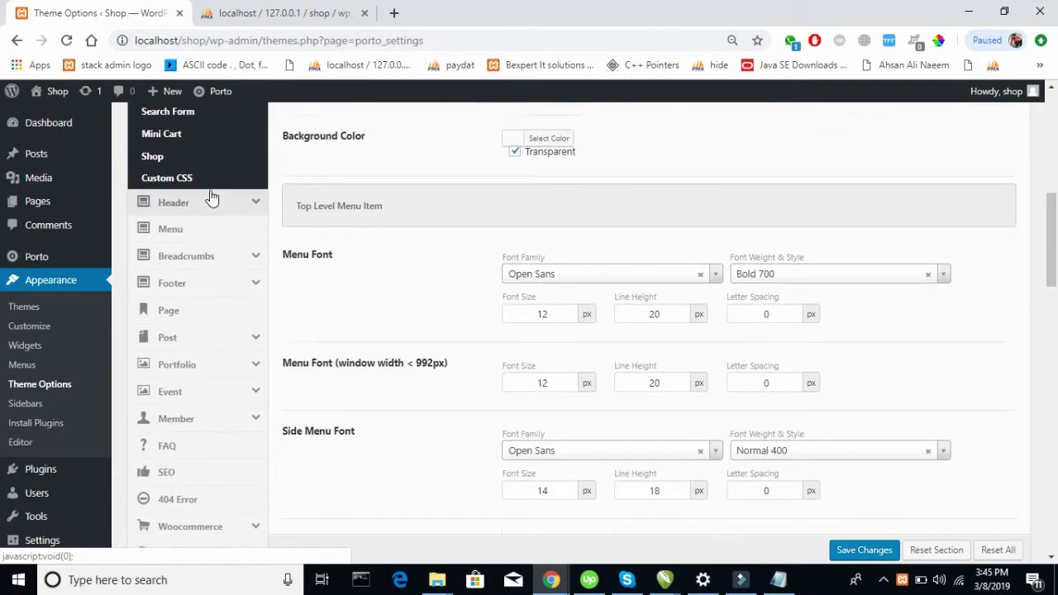
{"action": "left_click", "coordinate": [207, 353]}
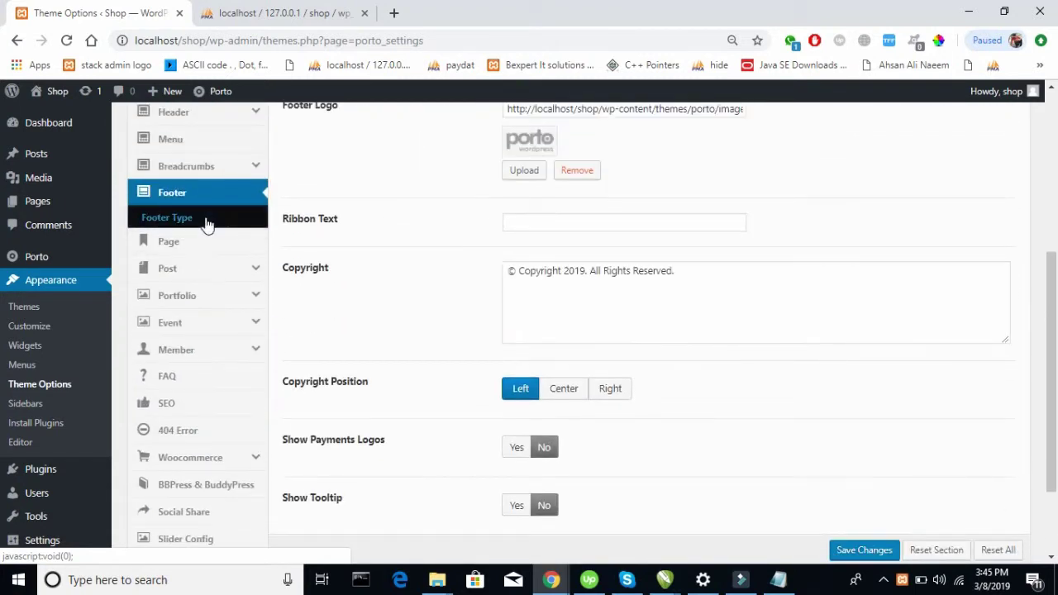
{"action": "scroll", "coordinate": [560, 180], "scroll_direction": "up", "scroll_amount": 2}
{"action": "left_click", "coordinate": [524, 331]}
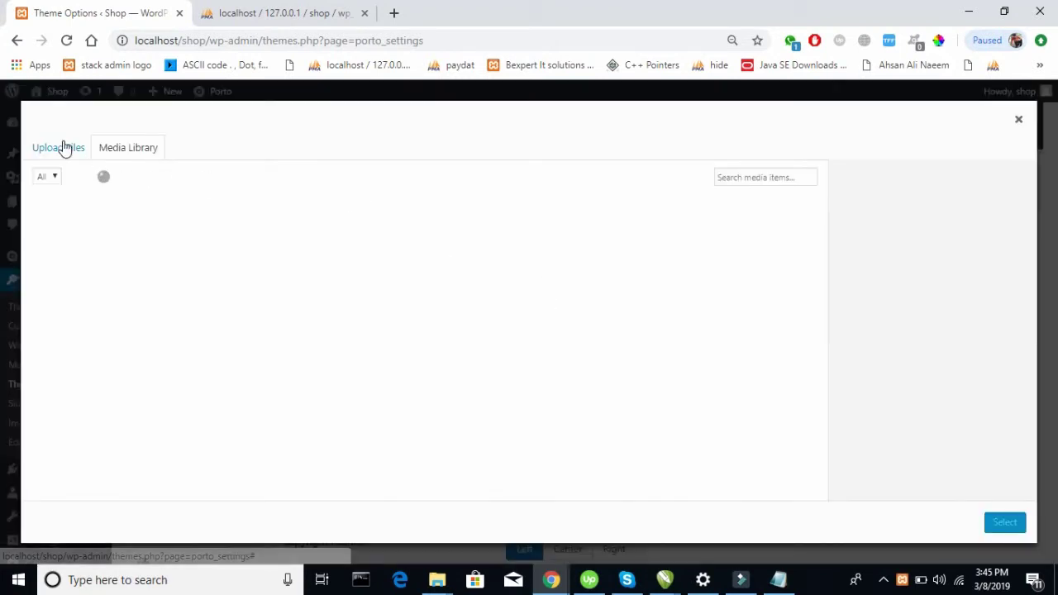
{"action": "left_click", "coordinate": [97, 244]}
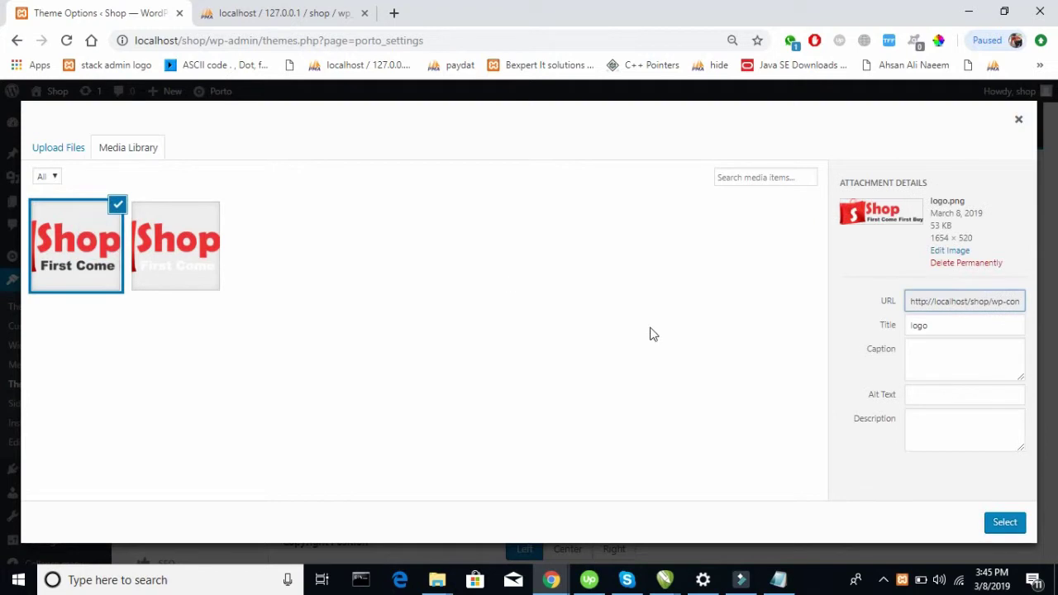
{"action": "left_click", "coordinate": [1005, 521]}
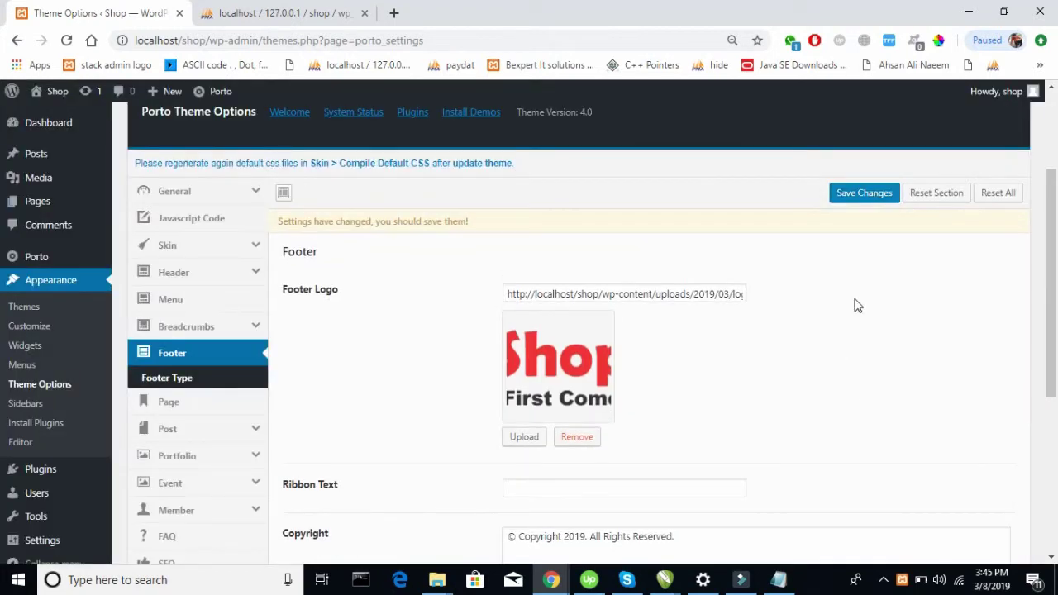
{"action": "left_click", "coordinate": [856, 198]}
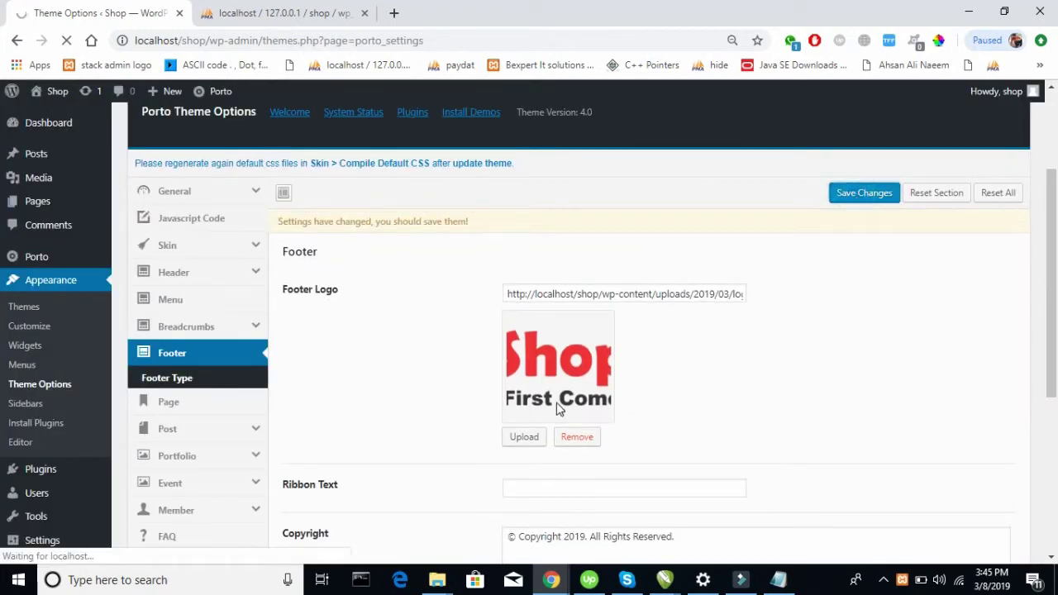
Switch to the incognito window and reload the shop homepage to check the footer logo.
{"action": "mouse_move", "coordinate": [551, 579]}
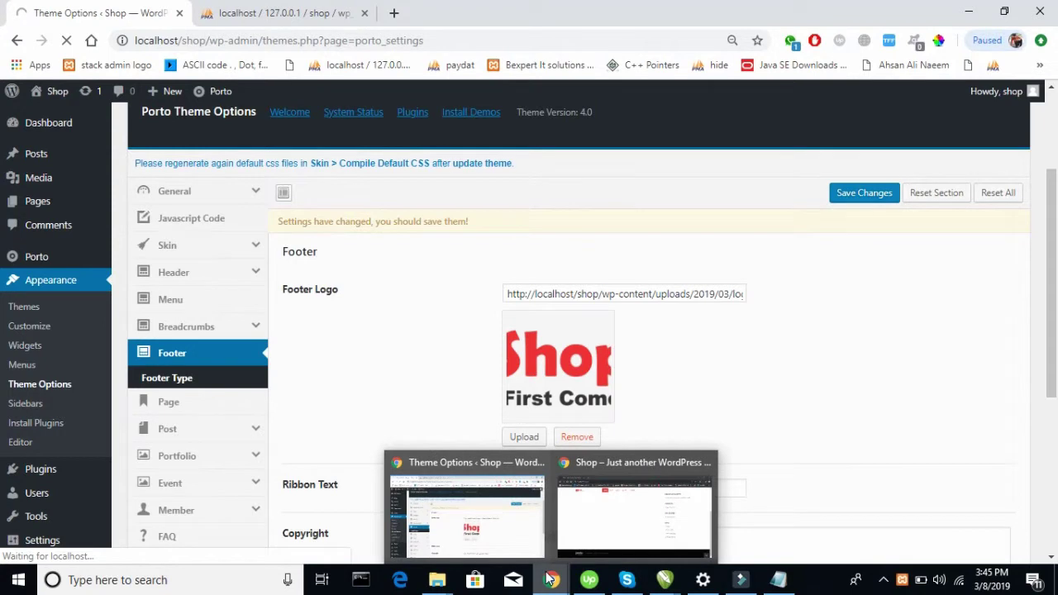
{"action": "left_click", "coordinate": [767, 296]}
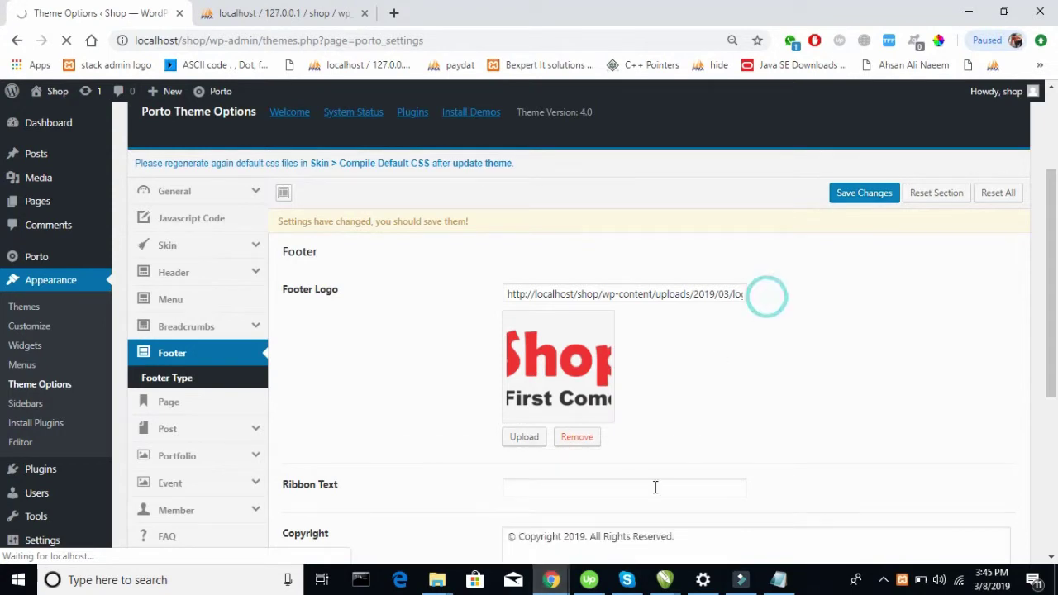
{"action": "scroll", "coordinate": [668, 413], "scroll_direction": "down", "scroll_amount": 3}
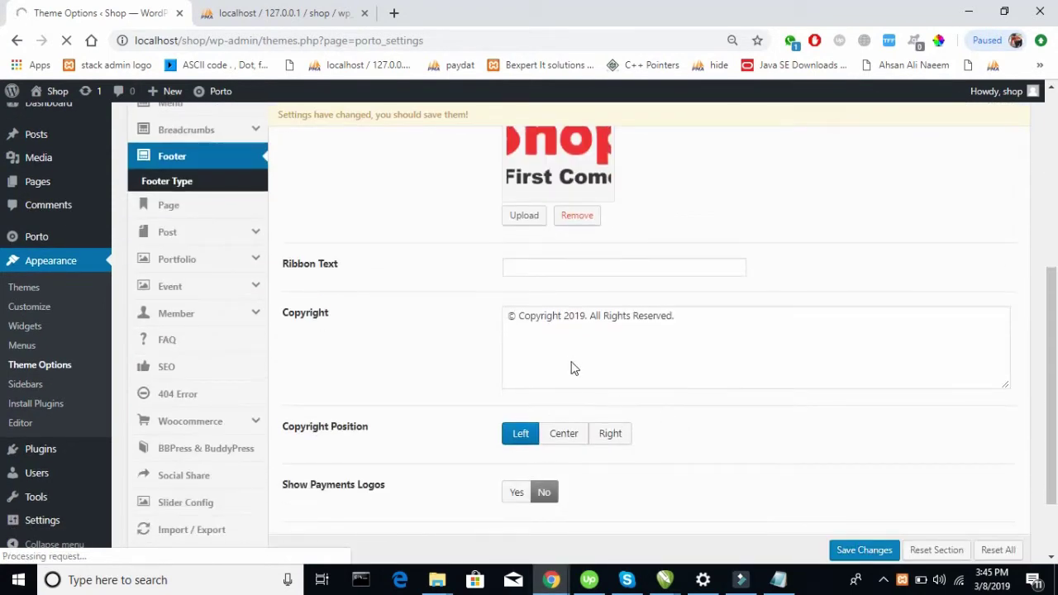
{"action": "left_click", "coordinate": [564, 346]}
{"action": "mouse_move", "coordinate": [543, 584]}
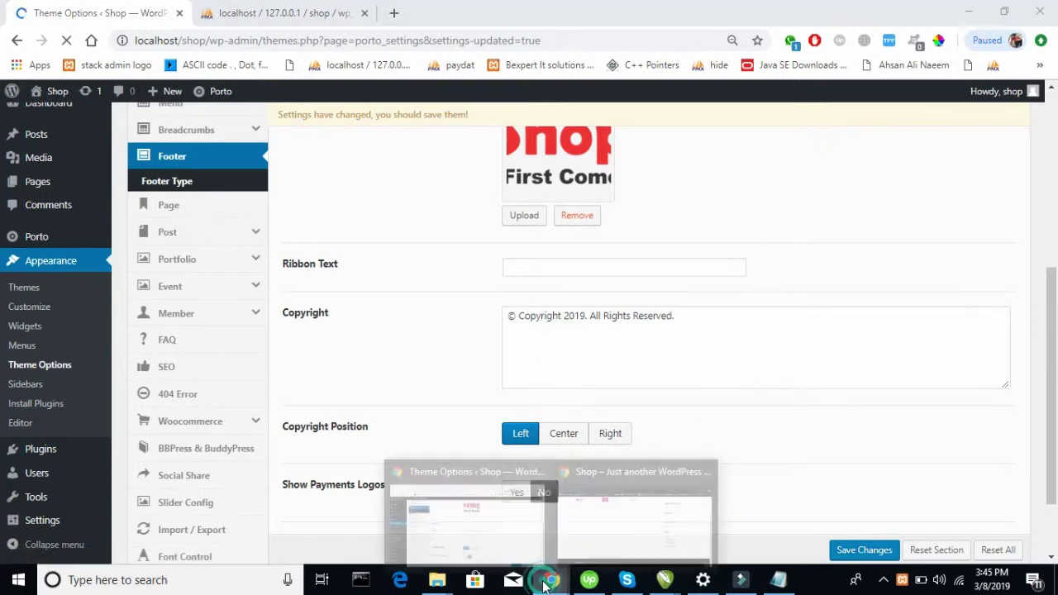
{"action": "left_click", "coordinate": [598, 523]}
{"action": "key", "text": "F5"}
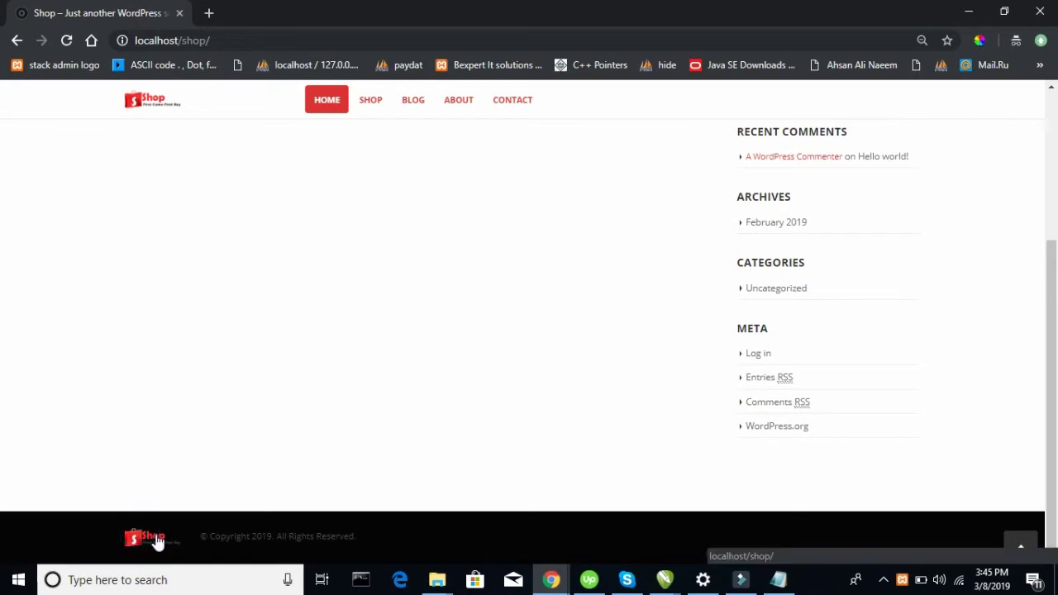
Return to the theme options in the regular browser window, replace the footer logo with shop2.png from the media library and save the changes.
{"action": "key", "text": "alt+Tab"}
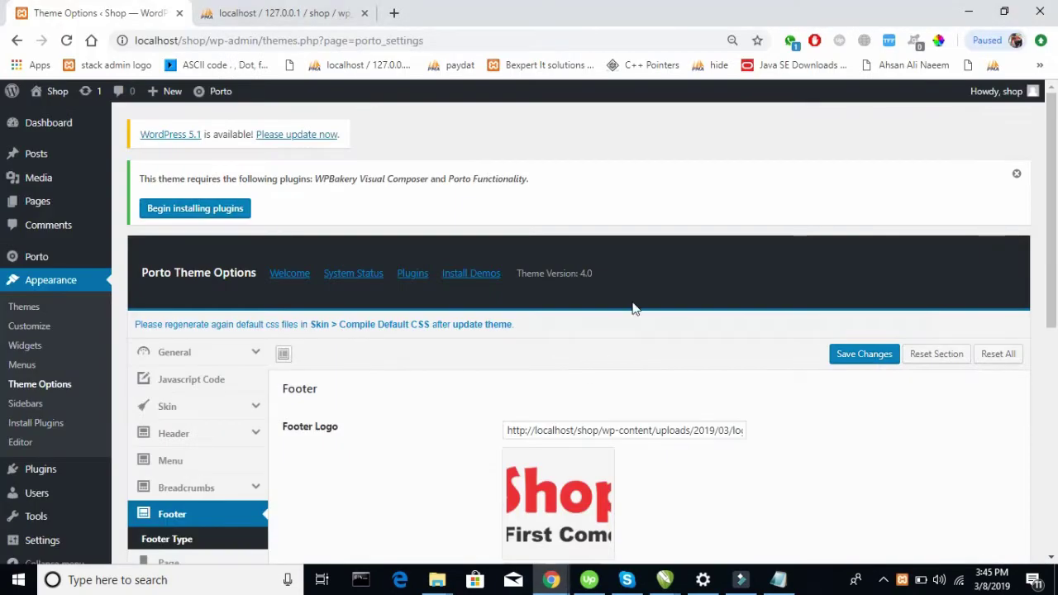
{"action": "scroll", "coordinate": [633, 301], "scroll_direction": "down", "scroll_amount": 4}
{"action": "left_click", "coordinate": [523, 312]}
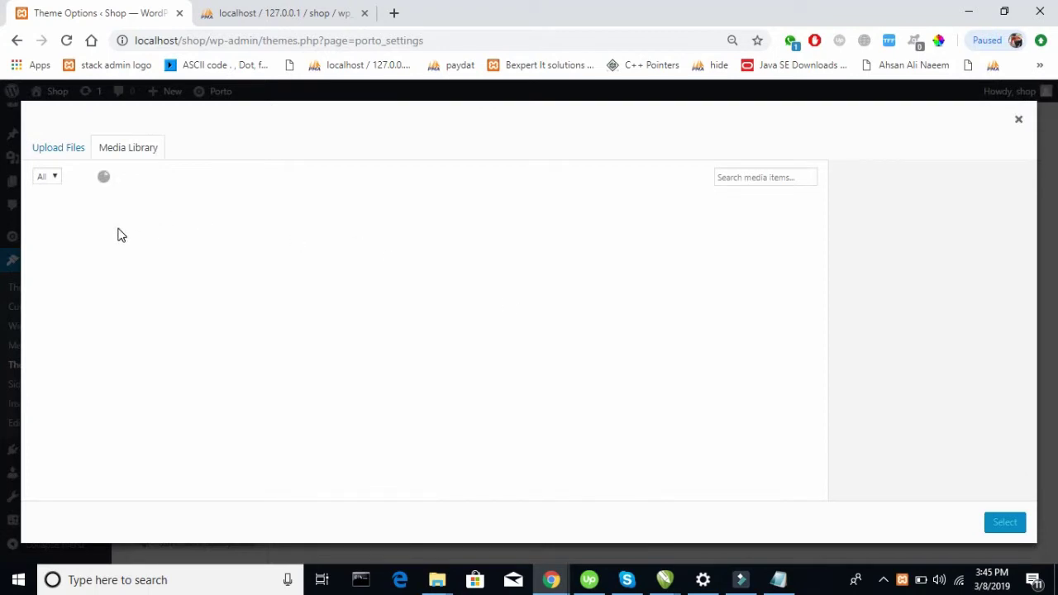
{"action": "left_click", "coordinate": [165, 224]}
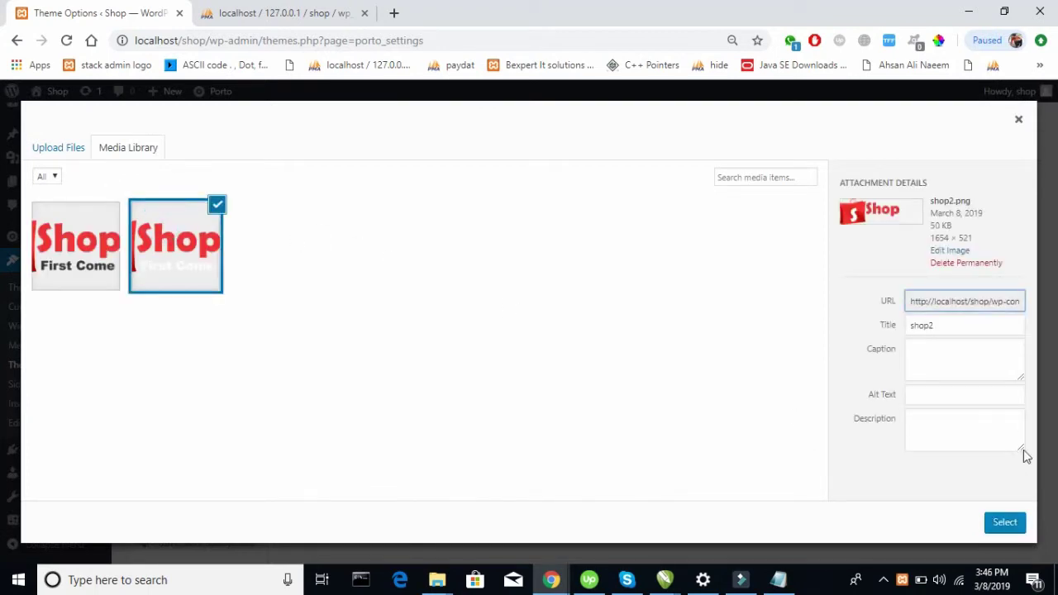
{"action": "left_click", "coordinate": [1010, 523]}
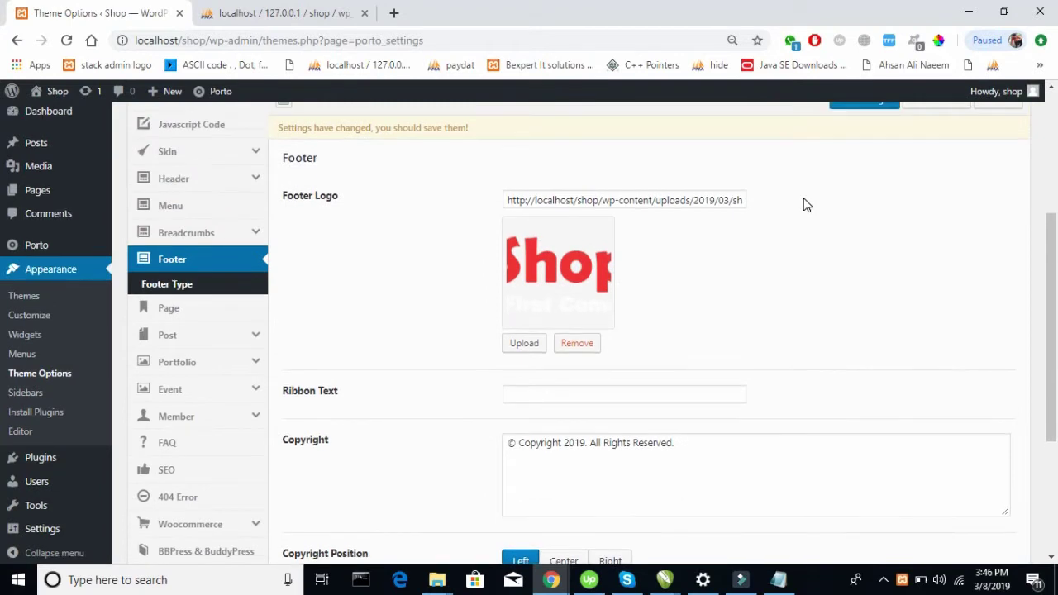
{"action": "scroll", "coordinate": [805, 204], "scroll_direction": "up", "scroll_amount": 3}
{"action": "left_click", "coordinate": [874, 361]}
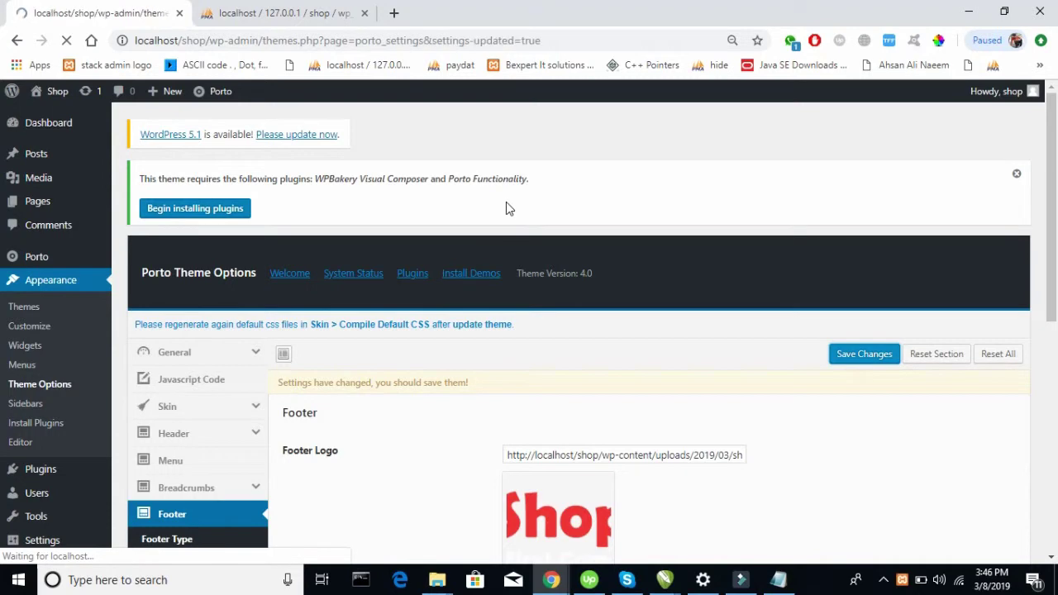
Switch to the incognito window and check the new footer logo and the rest of the shop homepage.
{"action": "key", "text": "alt+Tab"}
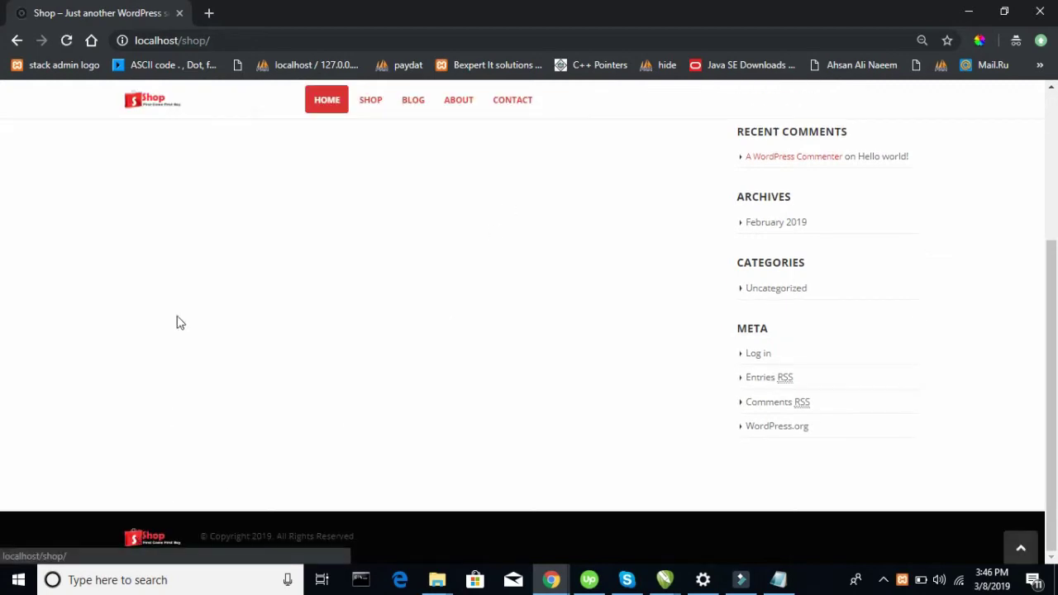
{"action": "scroll", "coordinate": [284, 325], "scroll_direction": "up", "scroll_amount": 10}
{"action": "scroll", "coordinate": [283, 325], "scroll_direction": "down", "scroll_amount": 3}
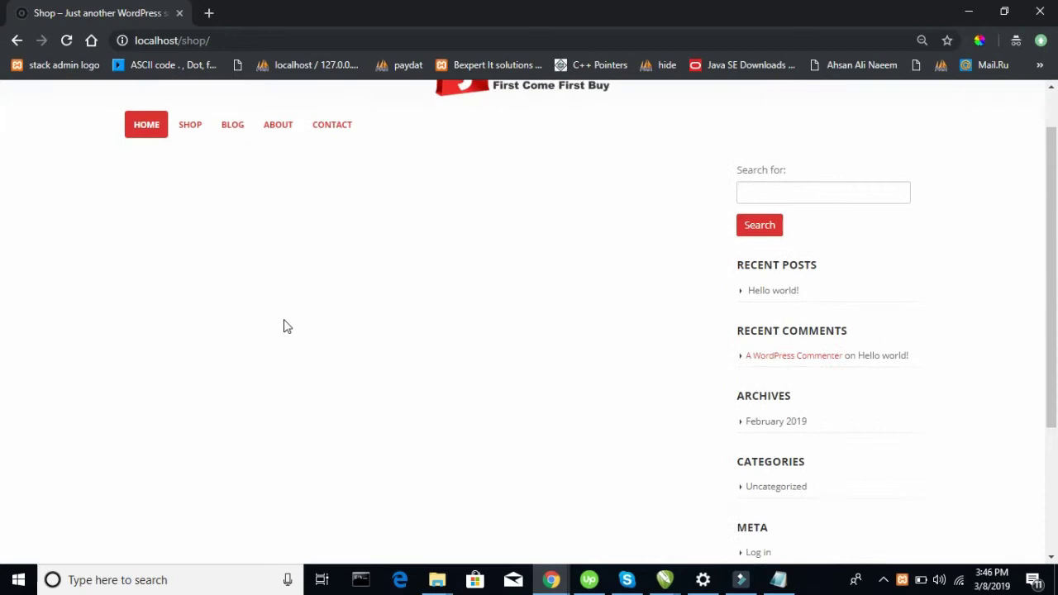
{"action": "scroll", "coordinate": [283, 325], "scroll_direction": "up", "scroll_amount": 3}
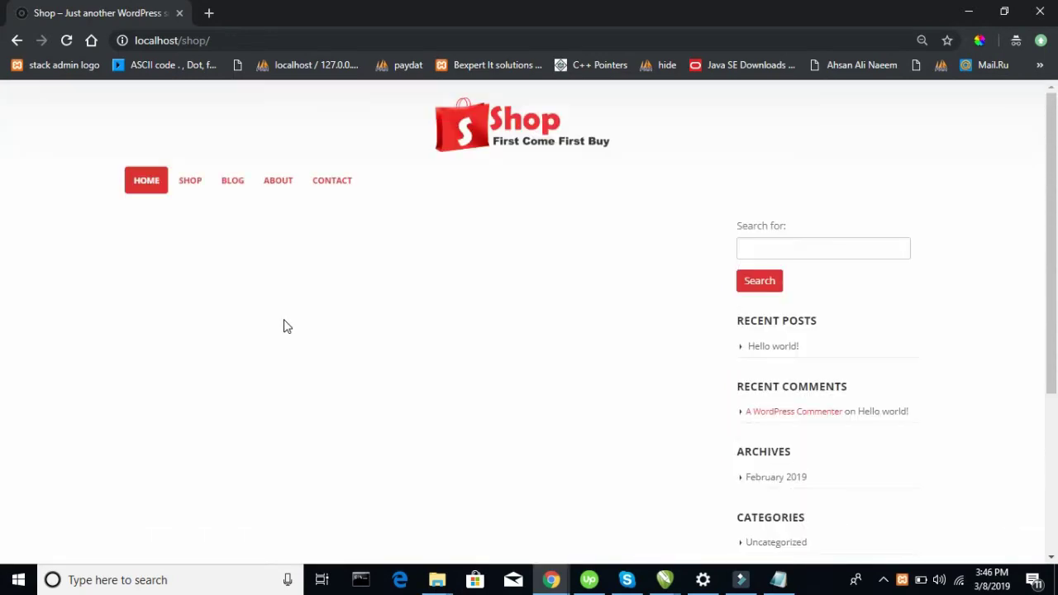
{"action": "scroll", "coordinate": [284, 325], "scroll_direction": "down", "scroll_amount": 3}
{"action": "scroll", "coordinate": [284, 325], "scroll_direction": "up", "scroll_amount": 3}
Switch back to the regular browser window, open Porto's plugin list and install the Revolution Slider plugin.
{"action": "left_click", "coordinate": [550, 579]}
{"action": "left_click", "coordinate": [502, 523]}
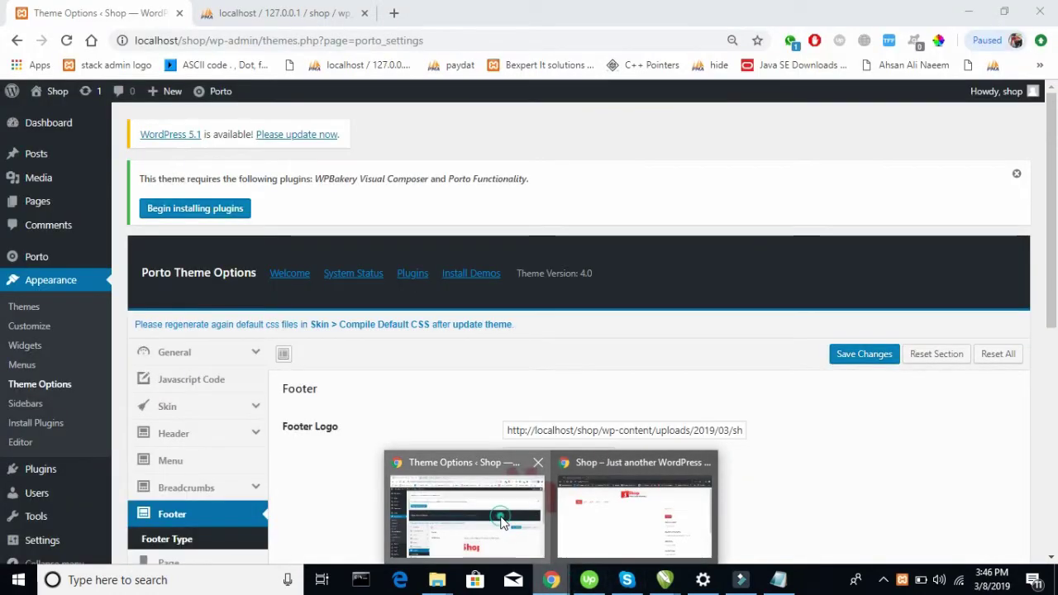
{"action": "left_click", "coordinate": [405, 281]}
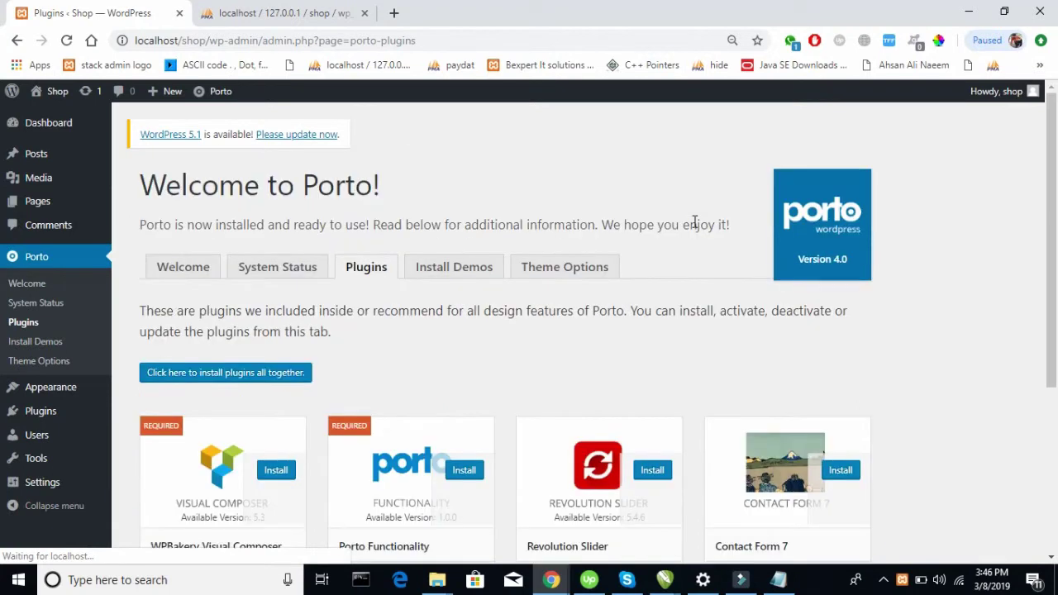
{"action": "scroll", "coordinate": [694, 228], "scroll_direction": "down", "scroll_amount": 3}
{"action": "scroll", "coordinate": [694, 228], "scroll_direction": "down", "scroll_amount": 1}
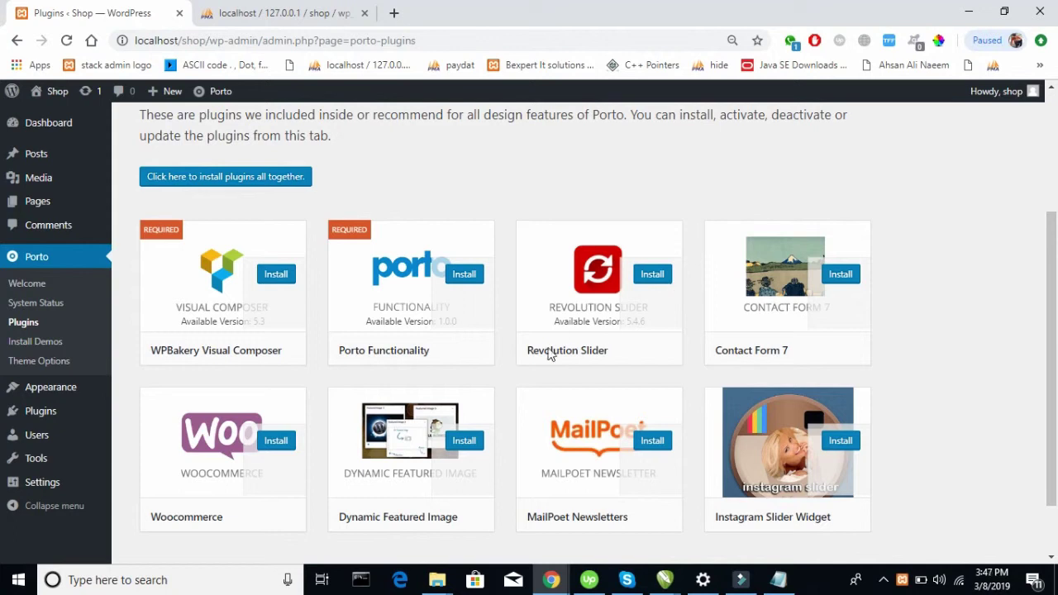
{"action": "left_click_drag", "start_coordinate": [519, 349], "coordinate": [622, 359]}
{"action": "left_click", "coordinate": [622, 359]}
{"action": "left_click", "coordinate": [653, 276]}
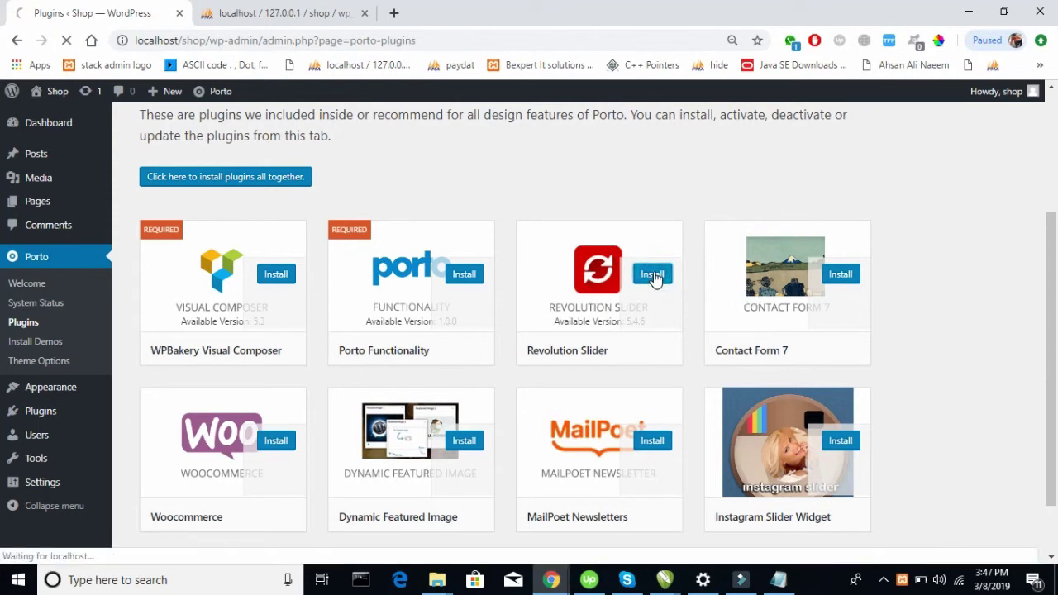